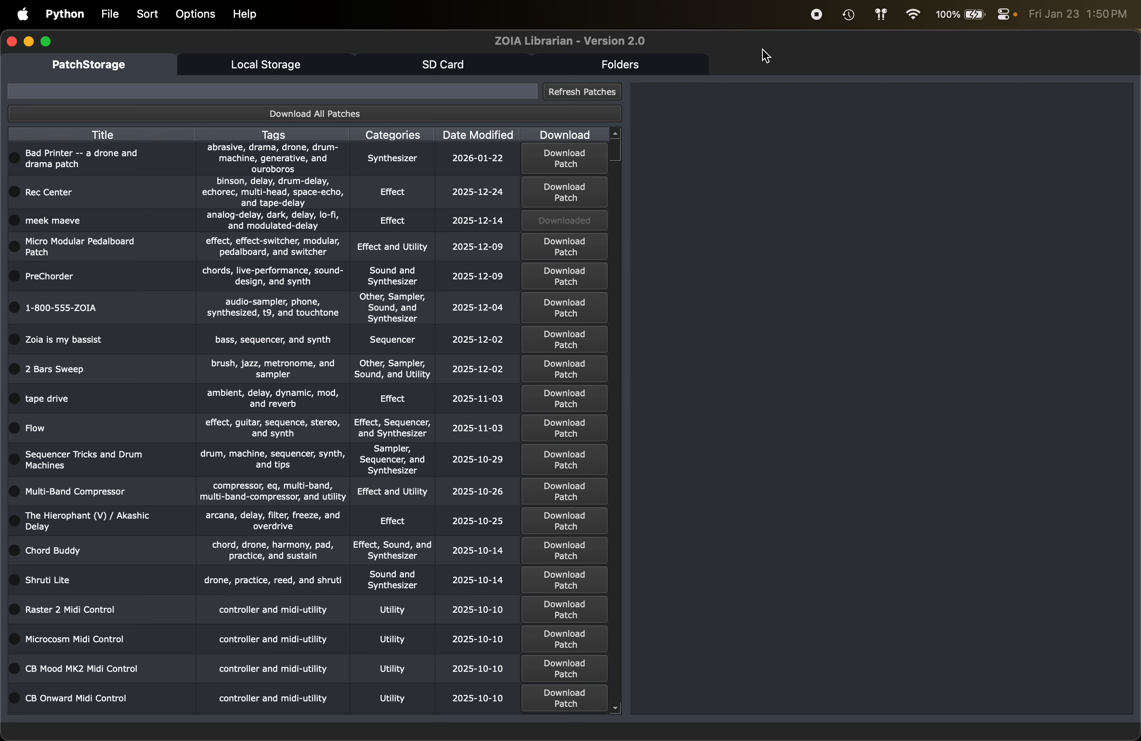
Open the Module Index and view the patch notes of the meek maeve patch
{"action": "left_click", "coordinate": [250, 14]}
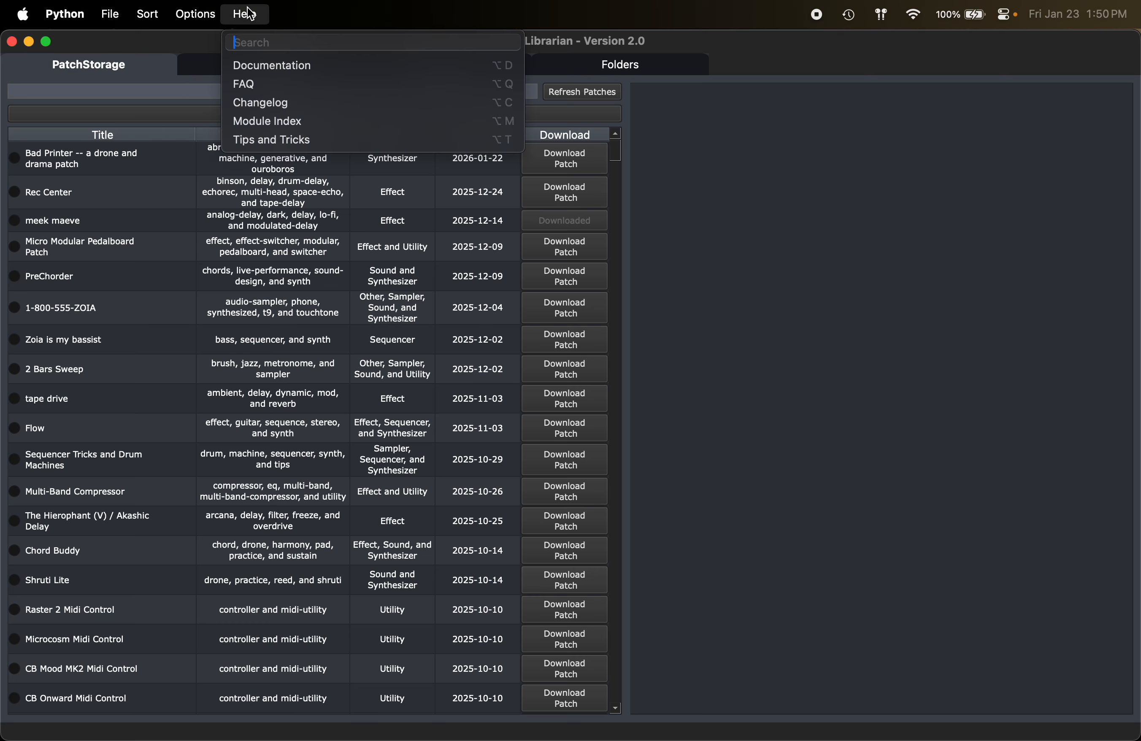
{"action": "left_click", "coordinate": [352, 124]}
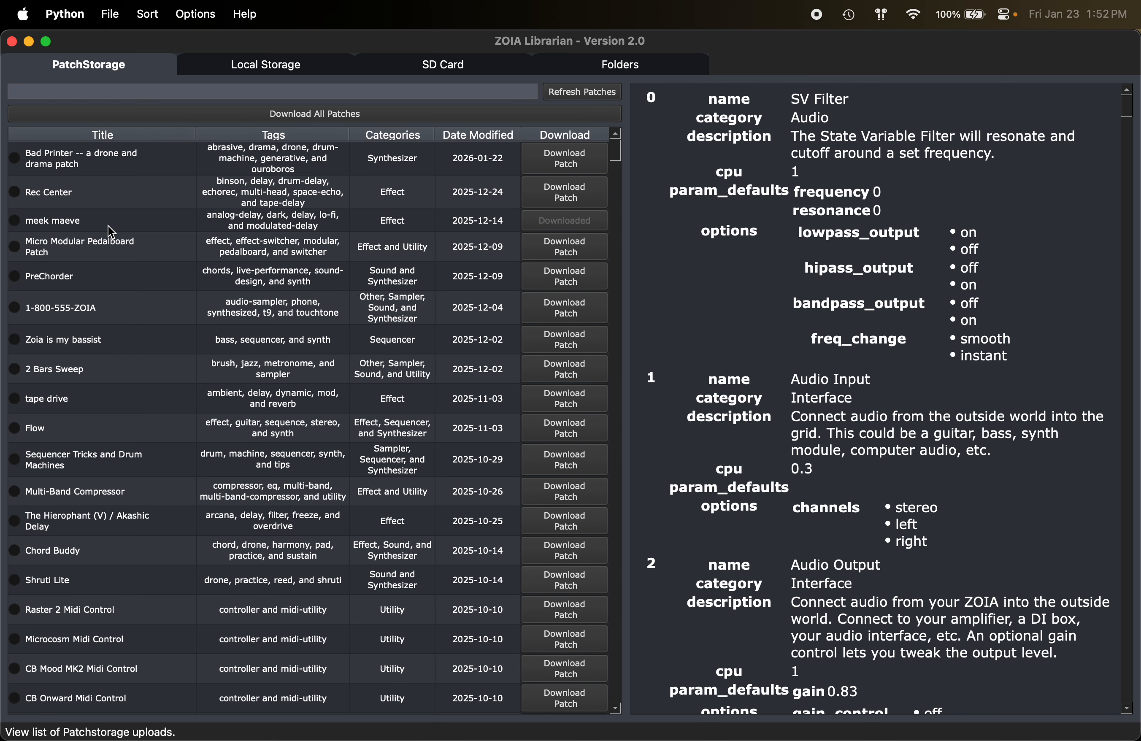
{"action": "left_click", "coordinate": [59, 220]}
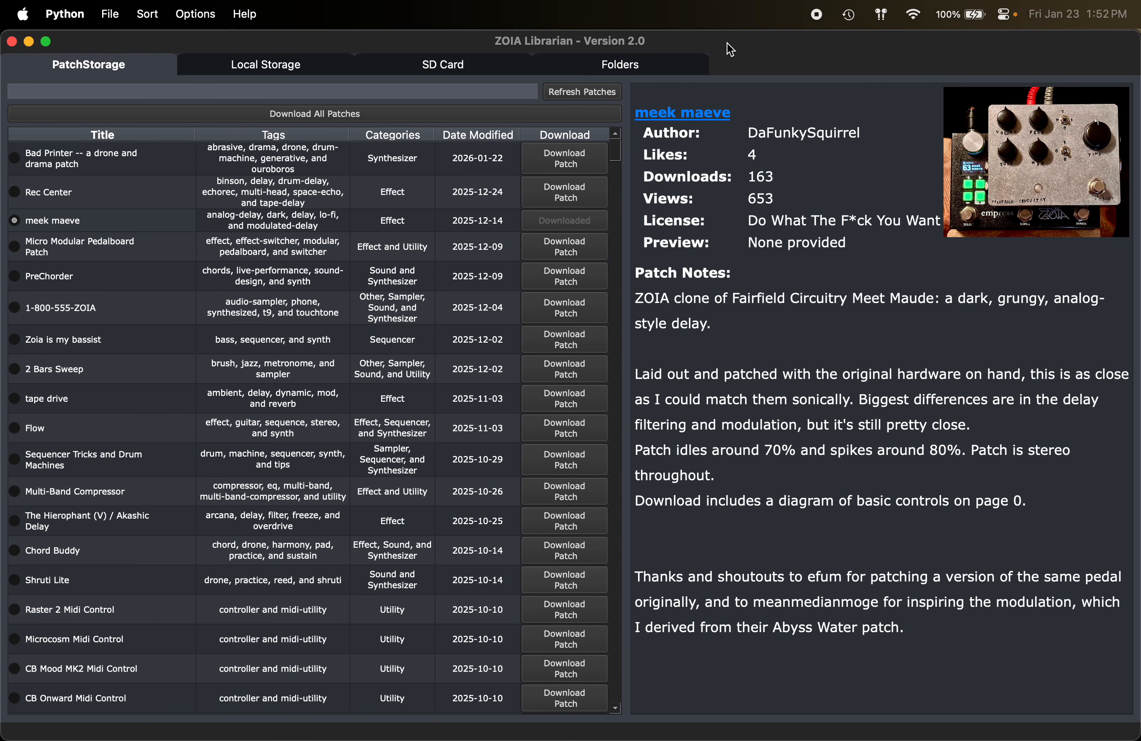
In the SD card's MAIN folder, move the TimeChasersGntl and TimeChasers patches together up to slot 47
{"action": "left_click", "coordinate": [439, 64]}
{"action": "left_click", "coordinate": [75, 120]}
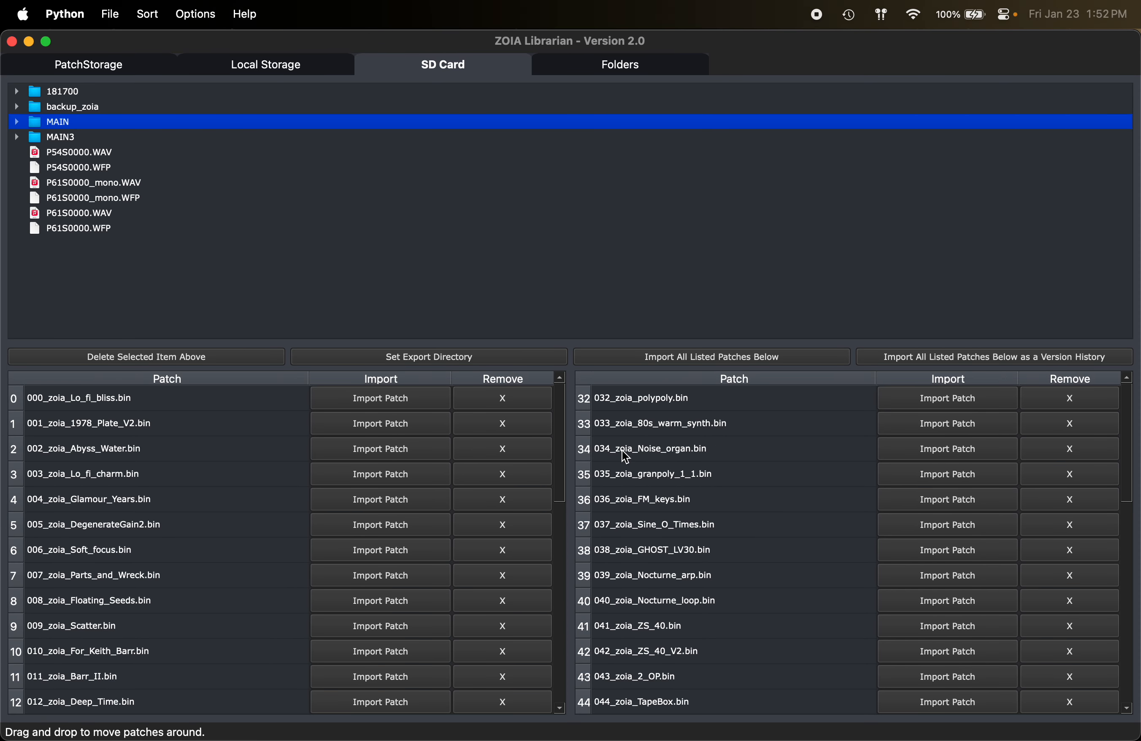
{"action": "scroll", "coordinate": [623, 451], "scroll_direction": "down", "scroll_amount": 10}
{"action": "scroll", "coordinate": [643, 538], "scroll_direction": "up", "scroll_amount": 3}
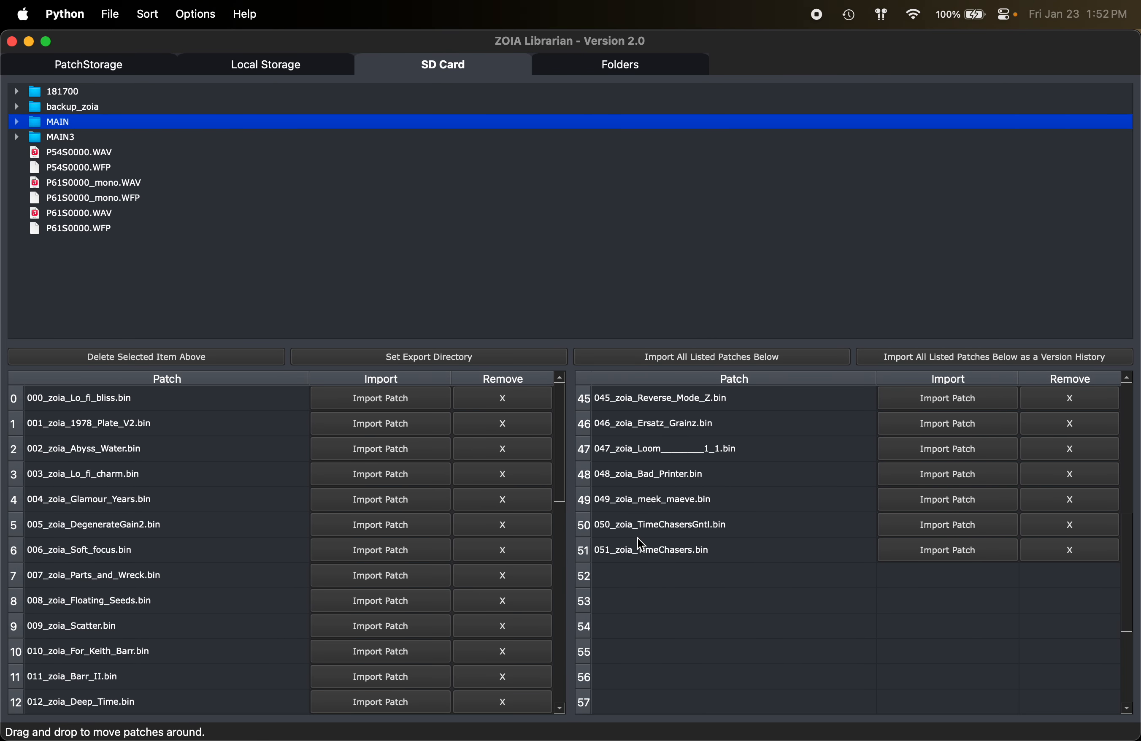
{"action": "scroll", "coordinate": [638, 540], "scroll_direction": "up", "scroll_amount": 1}
{"action": "left_click", "coordinate": [679, 576]}
{"action": "left_click", "coordinate": [684, 540], "text": "shift"}
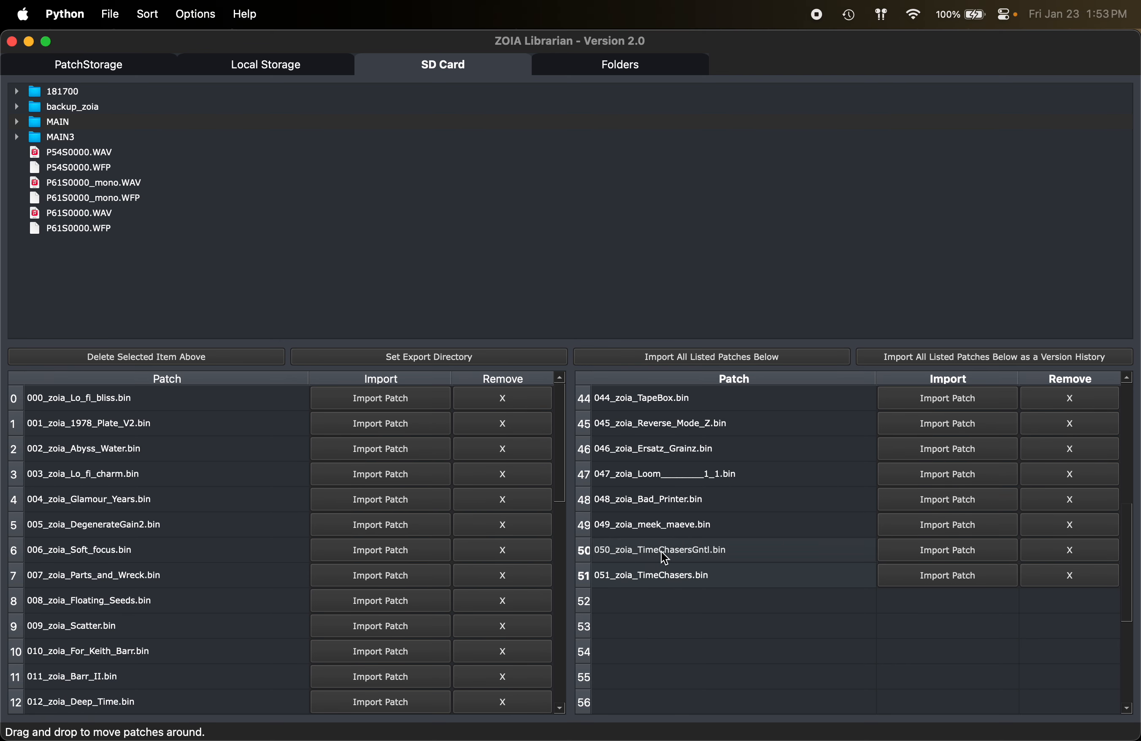
{"action": "left_click_drag", "start_coordinate": [673, 553], "coordinate": [706, 475]}
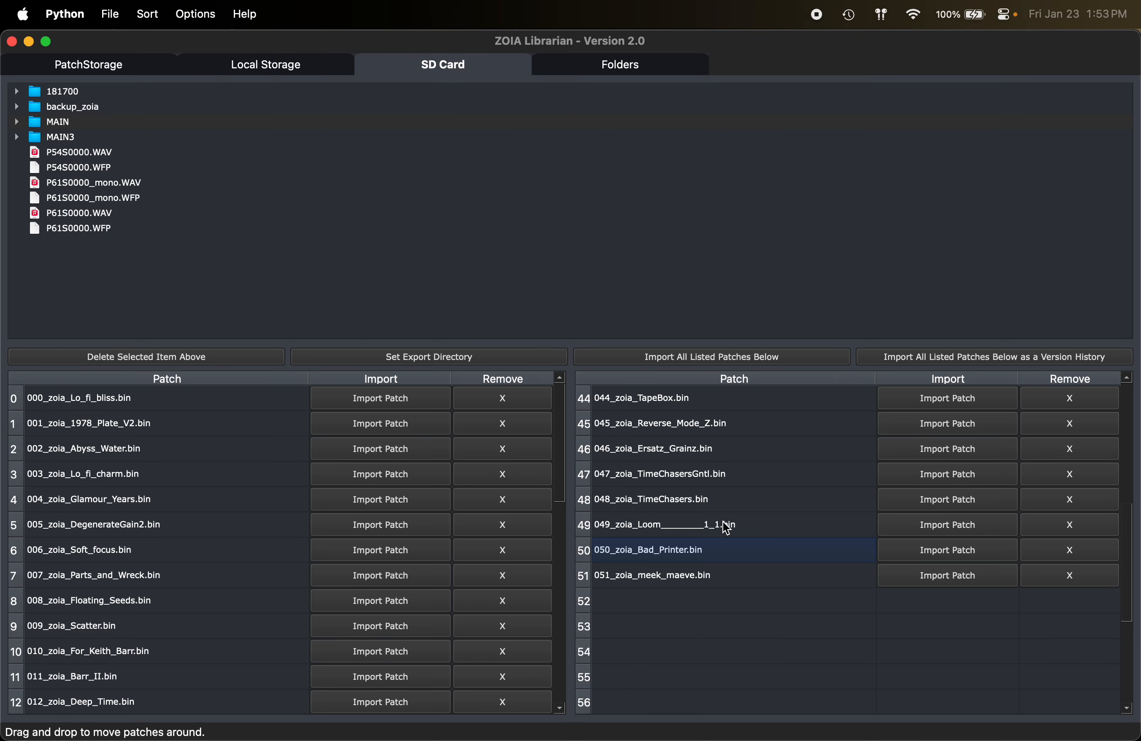
Move the non-adjacent Loom and meek_maeve patches together up to slot 46 in the MAIN folder
{"action": "left_click", "coordinate": [694, 572]}
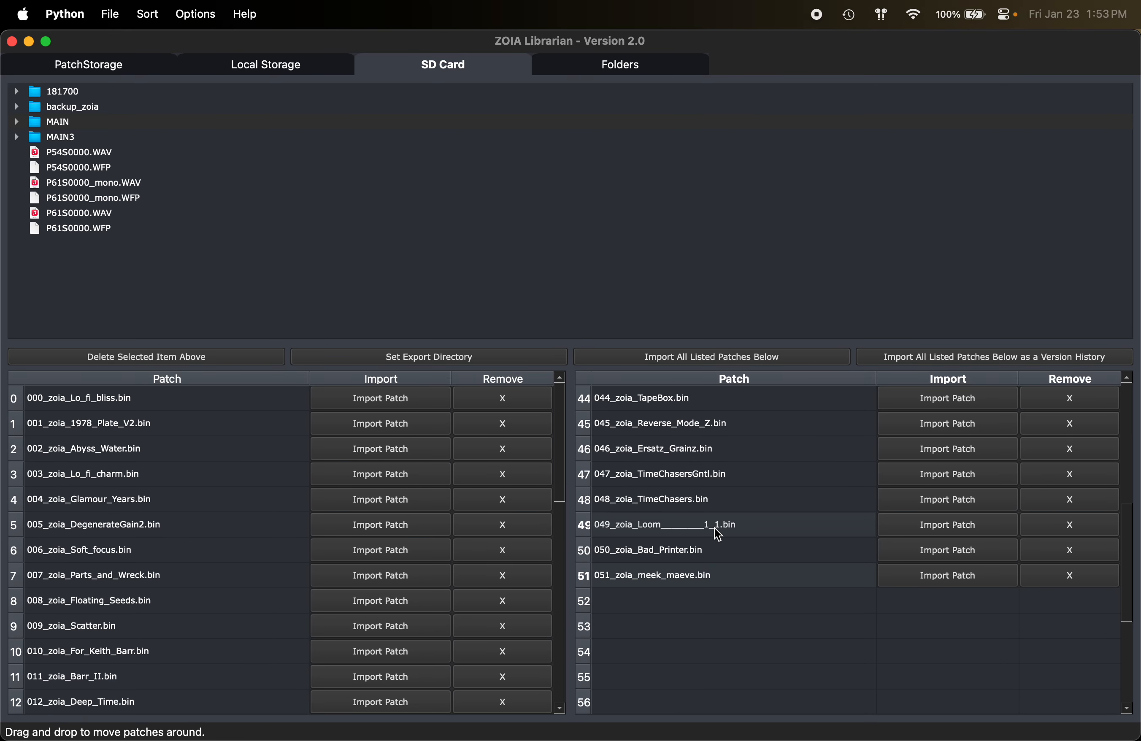
{"action": "left_click_drag", "start_coordinate": [715, 528], "coordinate": [721, 480]}
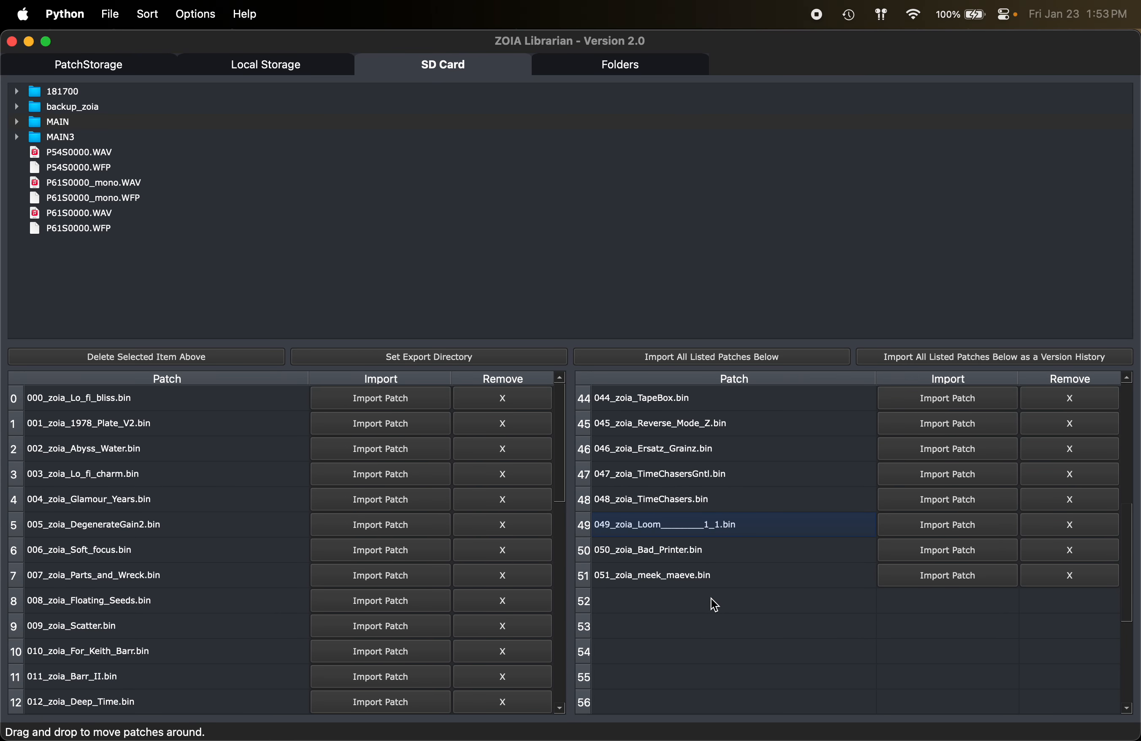
{"action": "left_click", "coordinate": [689, 569]}
{"action": "left_click", "coordinate": [717, 531], "text": "super"}
{"action": "left_click_drag", "start_coordinate": [719, 536], "coordinate": [718, 452]}
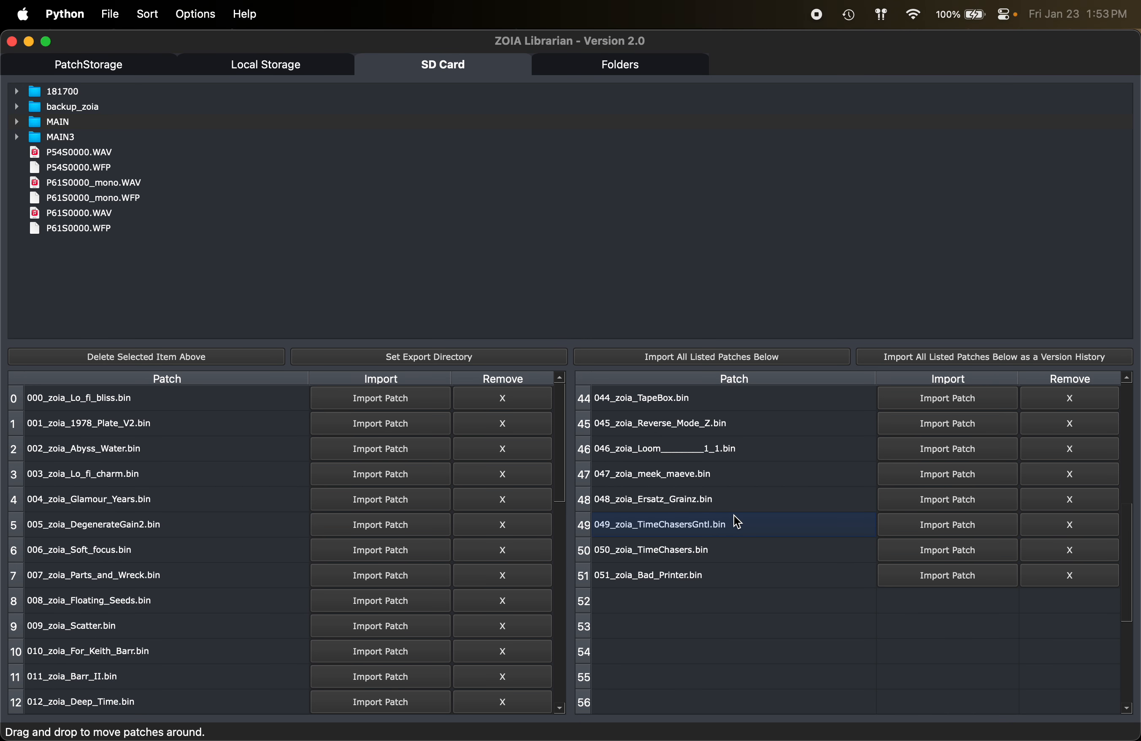
Move the FM_keys patch from slot 36 to slot 4 of the MAIN folder
{"action": "scroll", "coordinate": [645, 558], "scroll_direction": "up", "scroll_amount": 5}
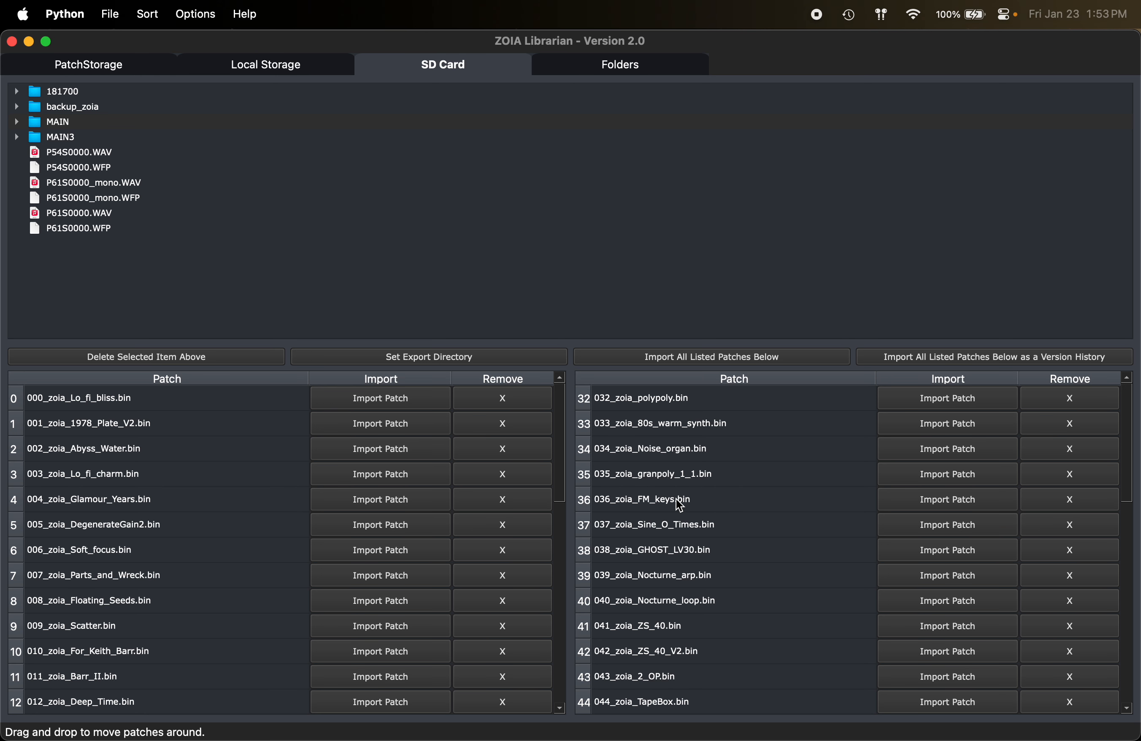
{"action": "scroll", "coordinate": [677, 499], "scroll_direction": "down", "scroll_amount": 8}
{"action": "scroll", "coordinate": [637, 482], "scroll_direction": "up", "scroll_amount": 8}
{"action": "left_click_drag", "start_coordinate": [669, 500], "coordinate": [71, 500]}
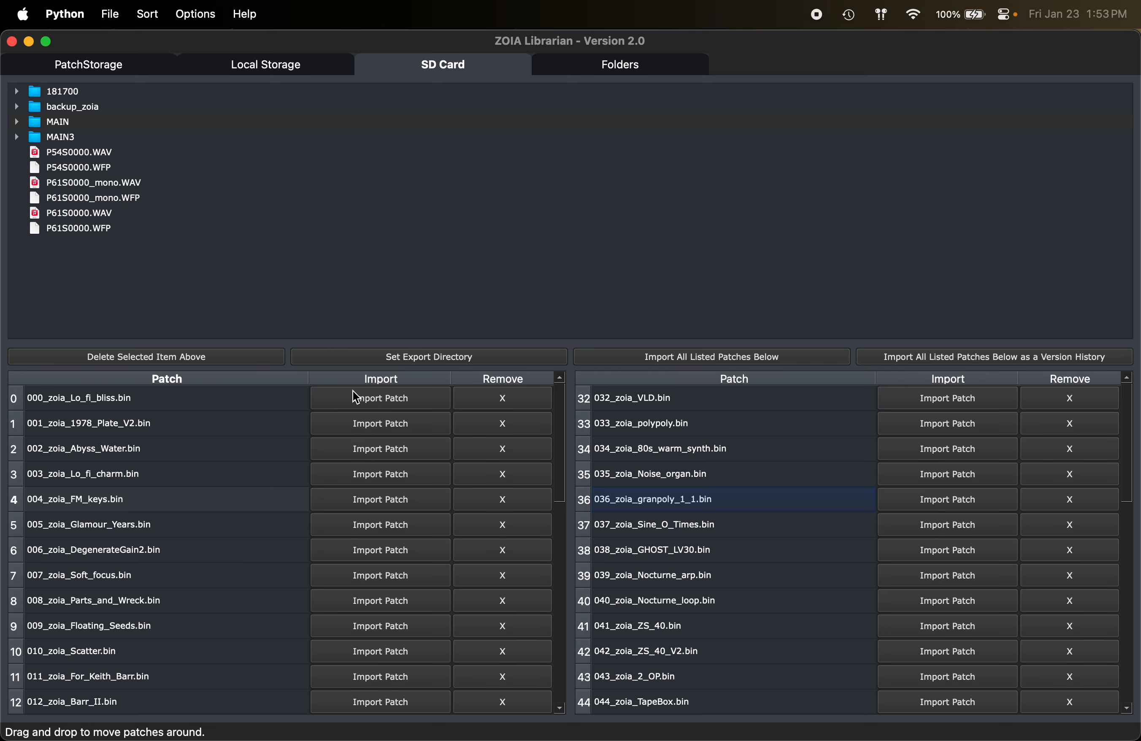
{"action": "scroll", "coordinate": [630, 535], "scroll_direction": "down", "scroll_amount": 5}
{"action": "scroll", "coordinate": [633, 539], "scroll_direction": "up", "scroll_amount": 5}
{"action": "left_click", "coordinate": [219, 407]}
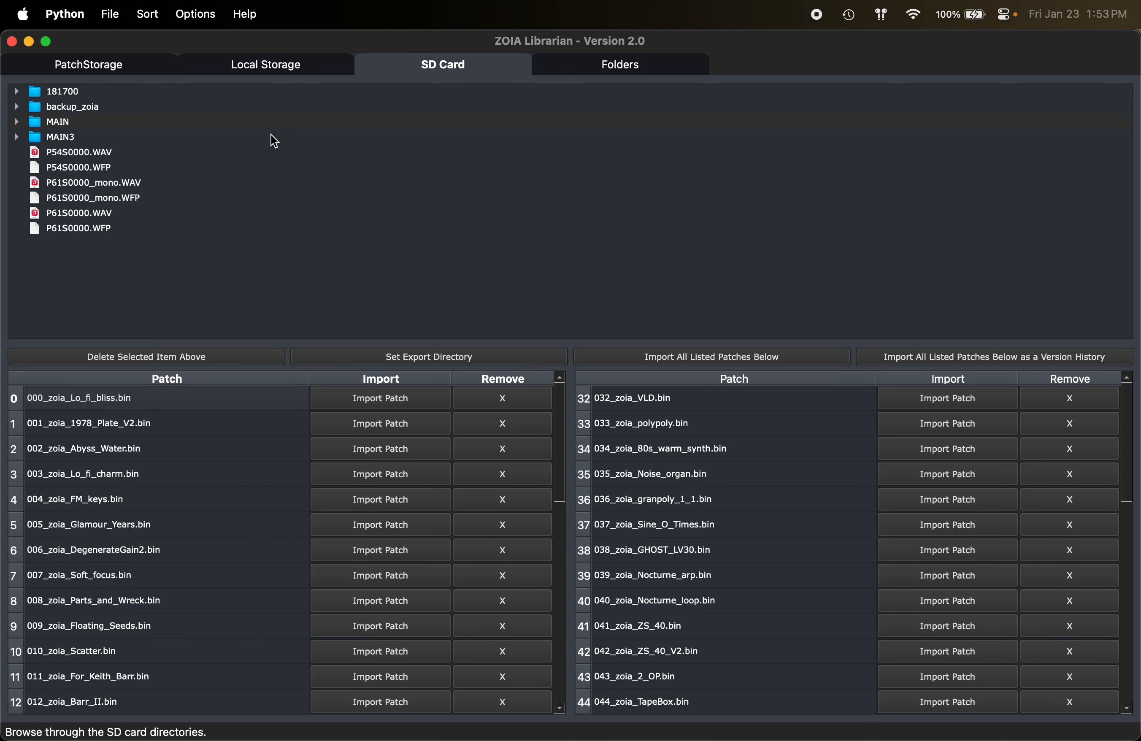
Import all patches in the SD card's MAIN3 folder as a version history
{"action": "left_click", "coordinate": [90, 141]}
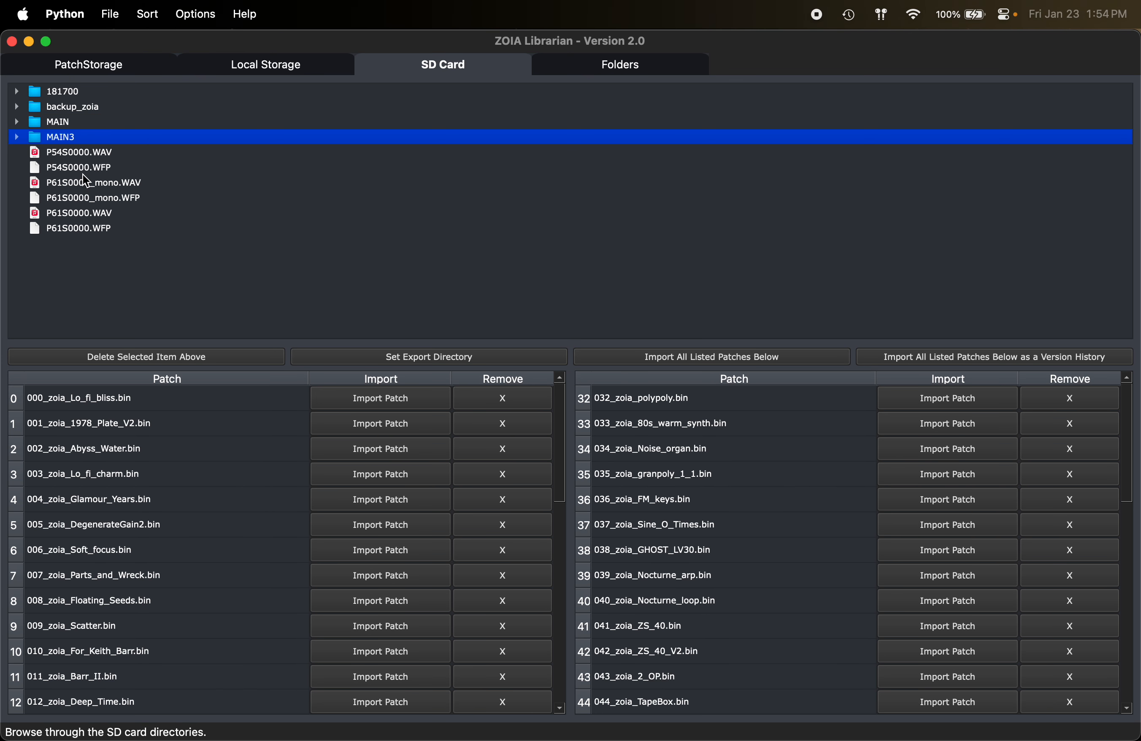
{"action": "left_click", "coordinate": [996, 357]}
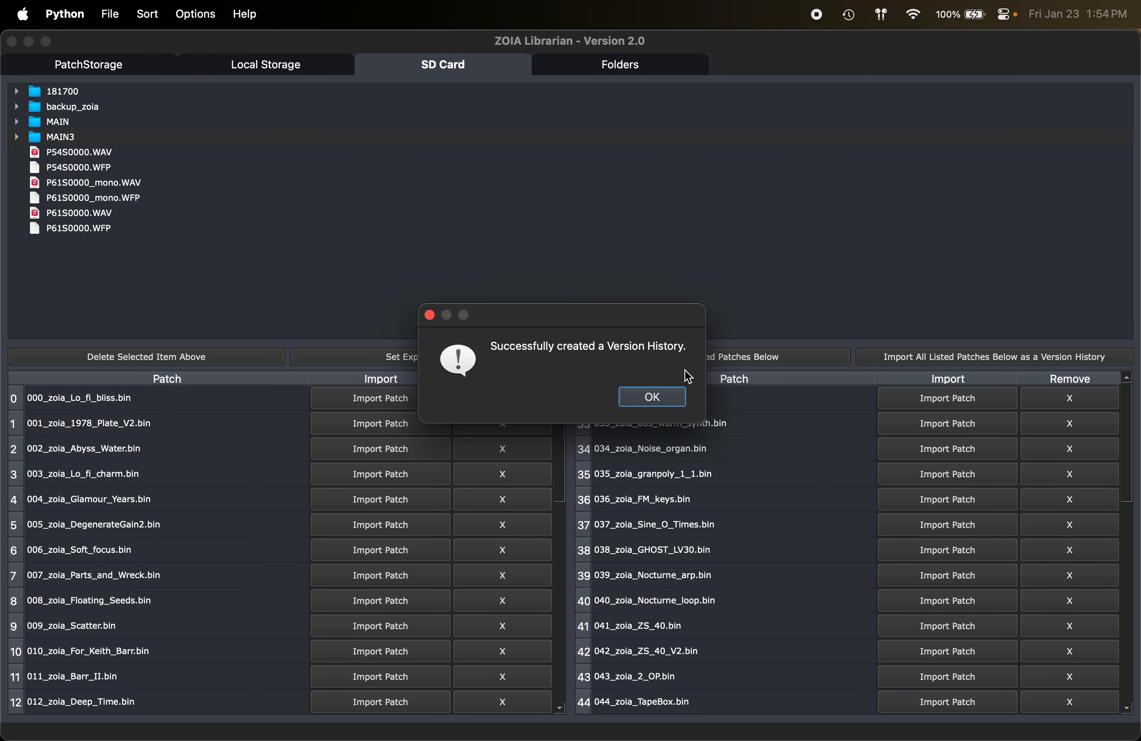
{"action": "left_click", "coordinate": [652, 397]}
Review the patches inside the MAIN3 version history in local storage, and return to the full patch list
{"action": "left_click", "coordinate": [229, 64]}
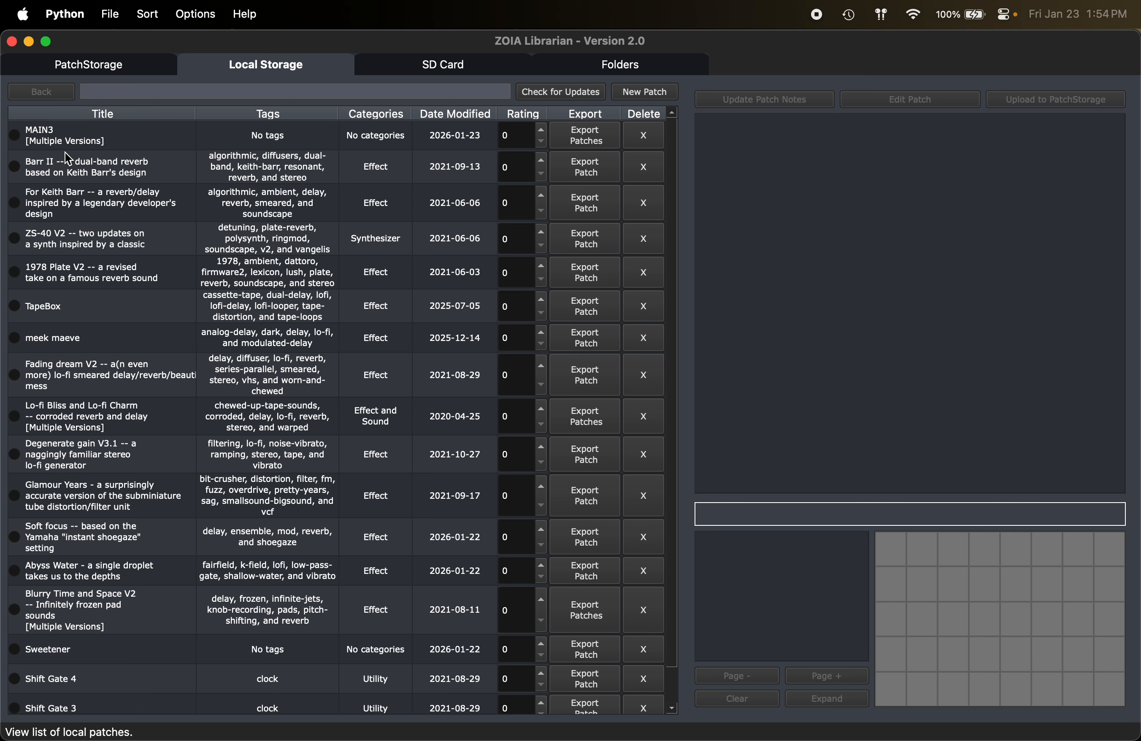
{"action": "left_click", "coordinate": [48, 143]}
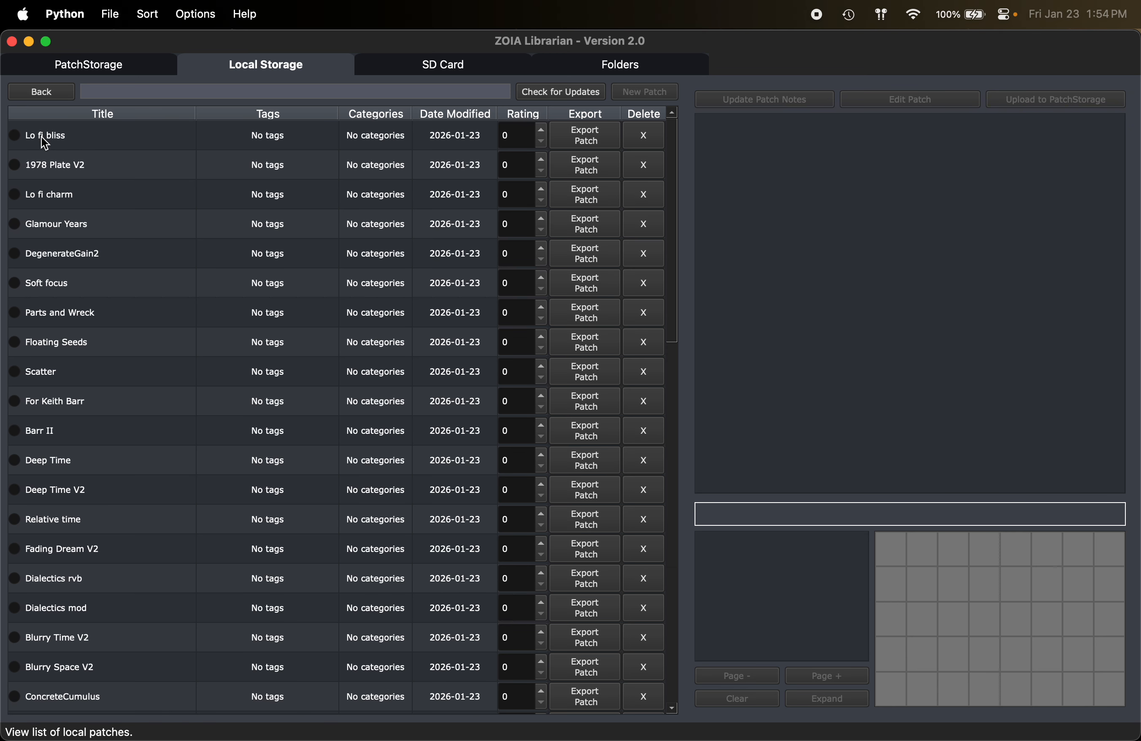
{"action": "scroll", "coordinate": [45, 143], "scroll_direction": "down", "scroll_amount": 20}
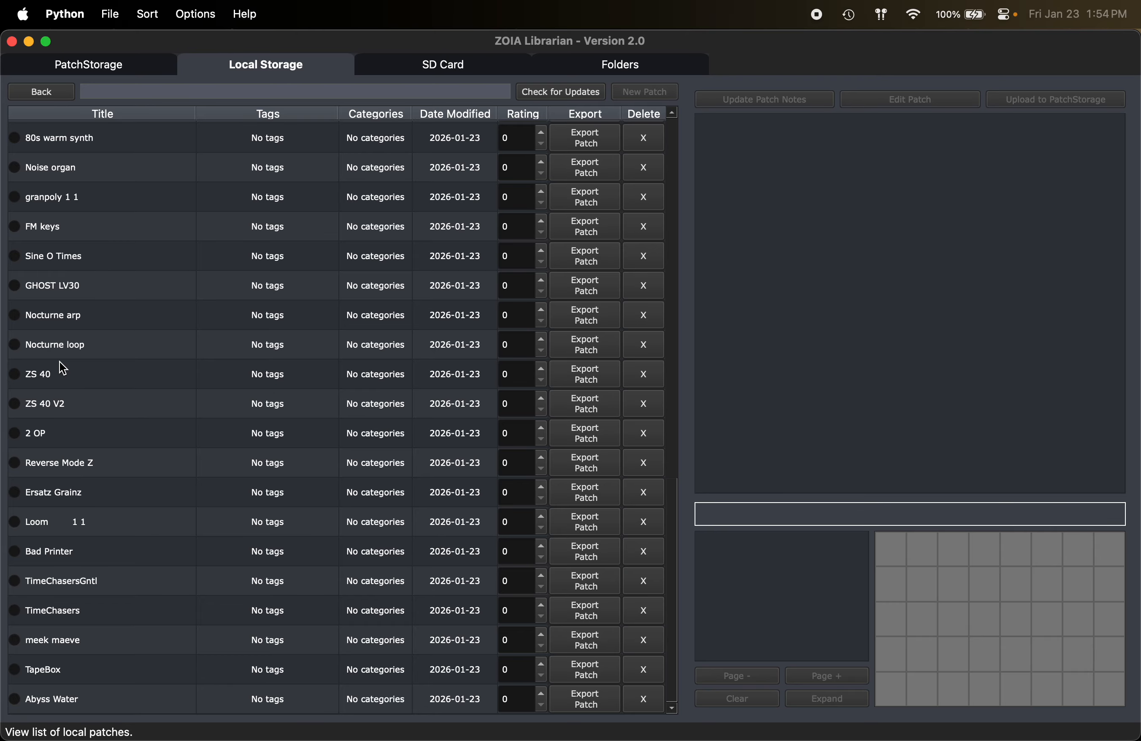
{"action": "scroll", "coordinate": [59, 361], "scroll_direction": "up", "scroll_amount": 20}
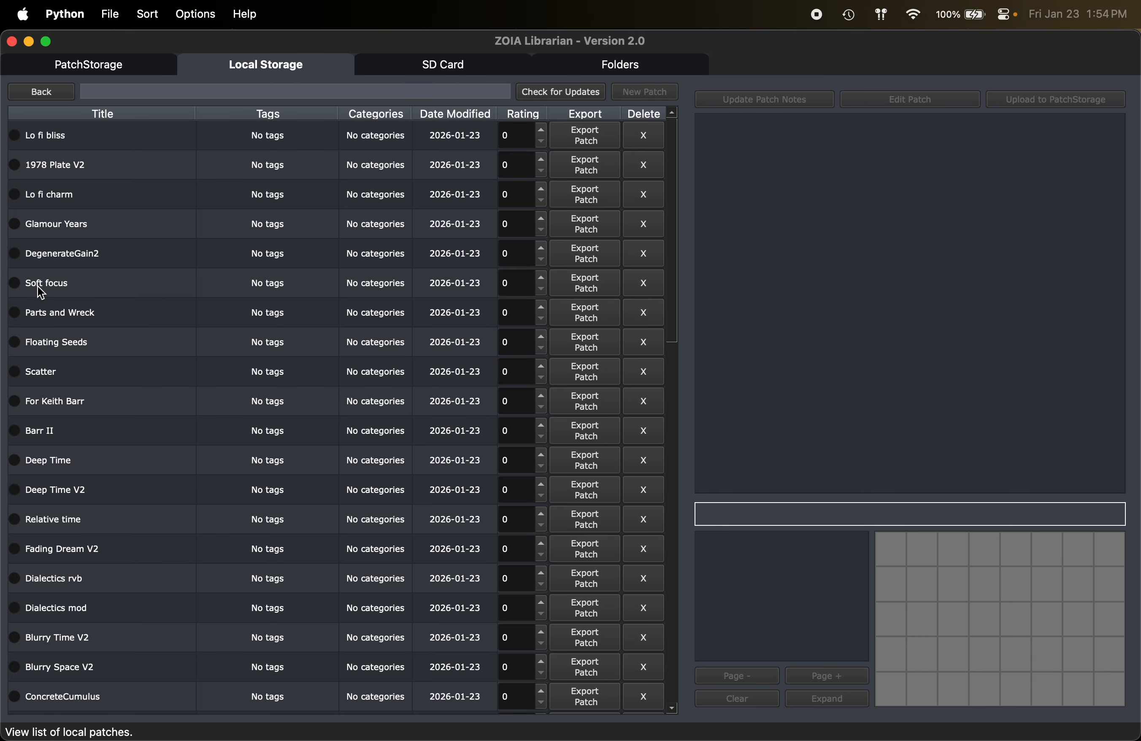
{"action": "left_click", "coordinate": [67, 94]}
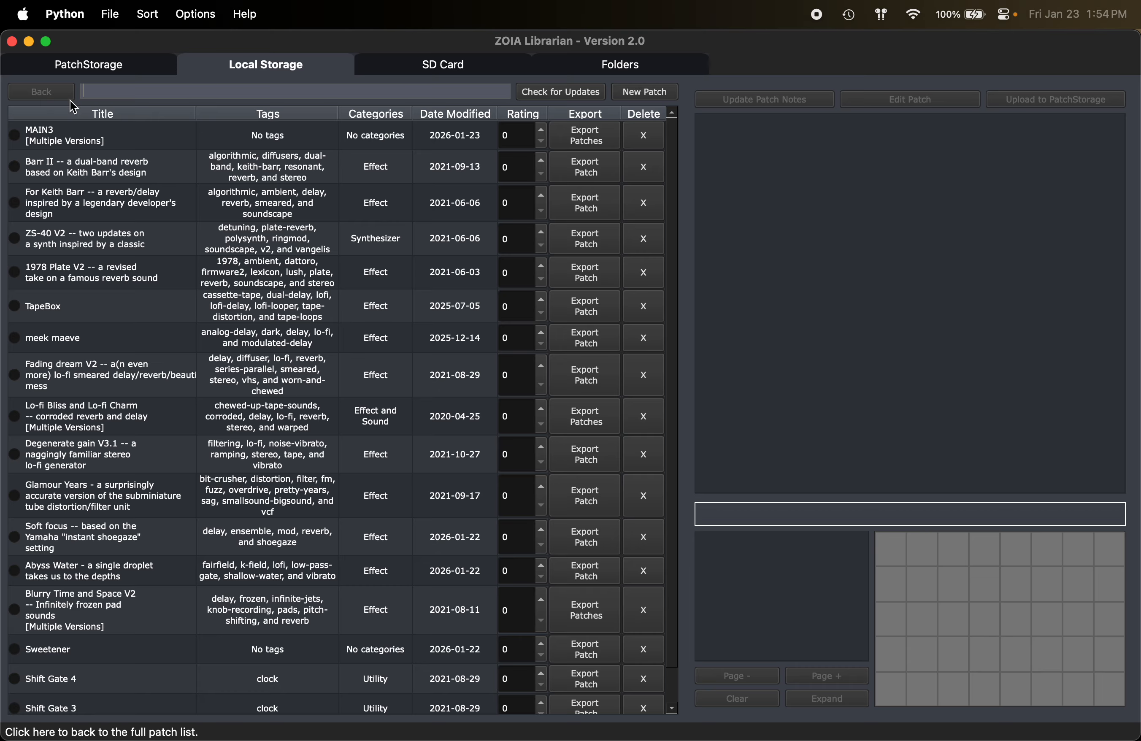
Load MAIN3.json as the patch folder in the folder editor
{"action": "left_click", "coordinate": [595, 72]}
{"action": "left_click", "coordinate": [234, 95]}
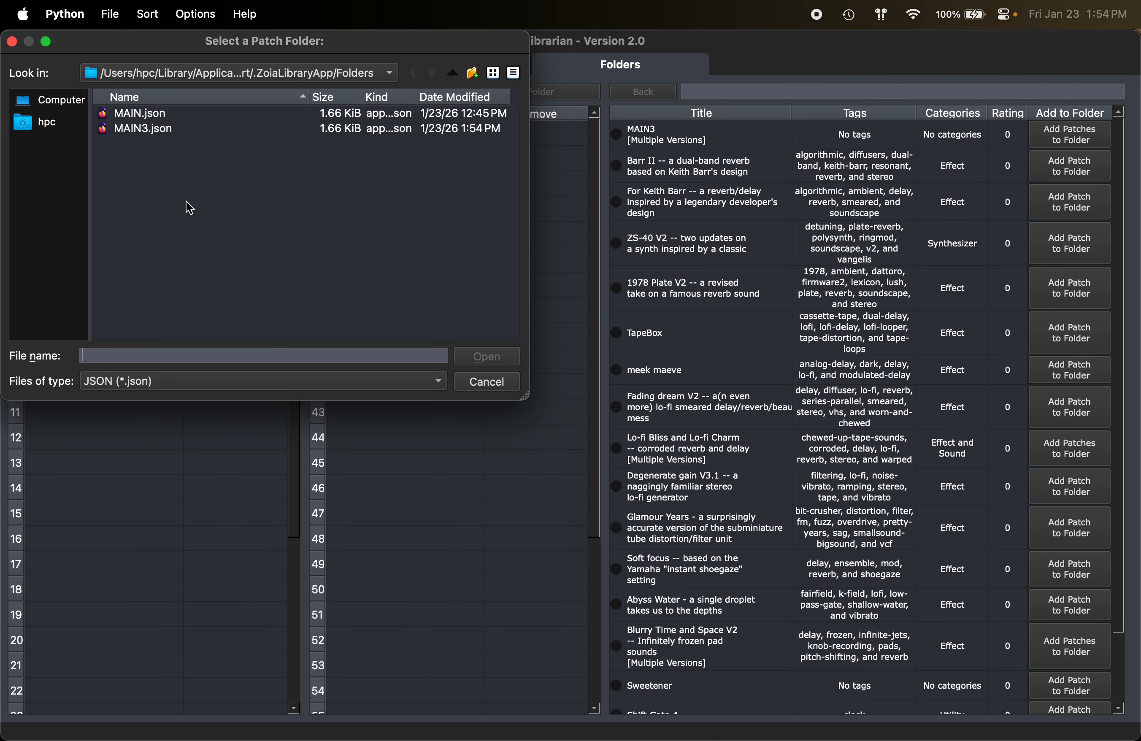
{"action": "double_click", "coordinate": [159, 130]}
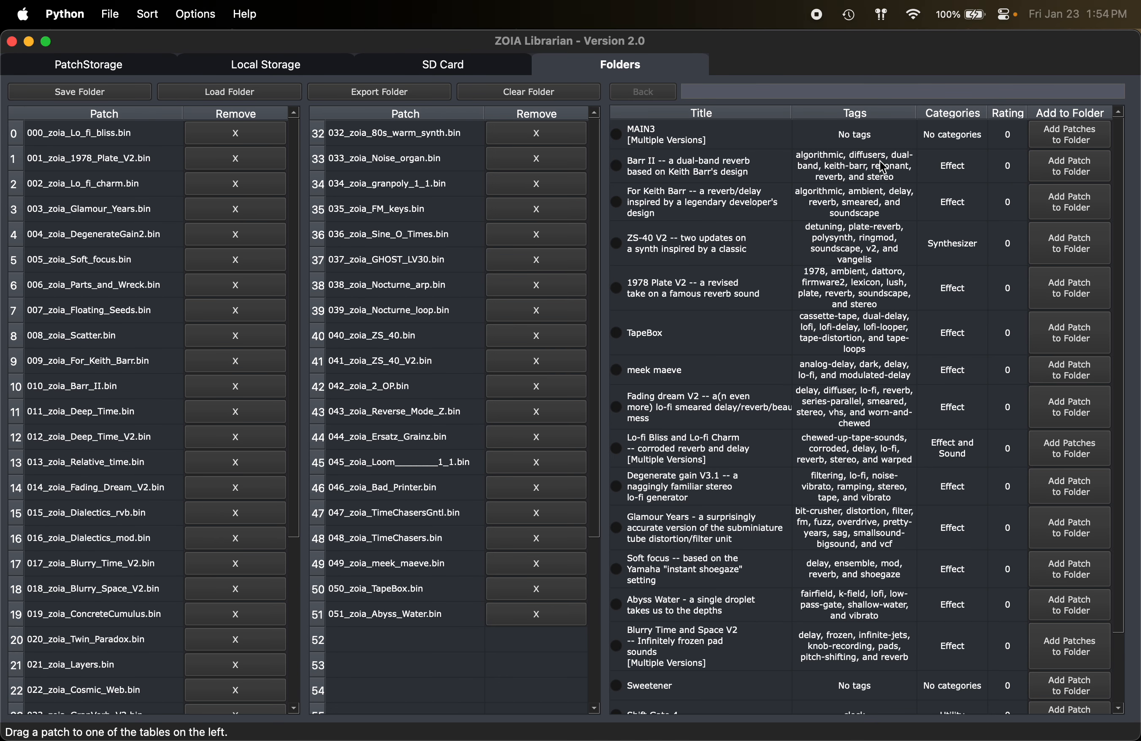
Add the Soft focus, Blurry Time and Space V2, and Sweetener patches to the loaded folder
{"action": "scroll", "coordinate": [1039, 436], "scroll_direction": "down", "scroll_amount": 1}
{"action": "left_click", "coordinate": [1076, 532]}
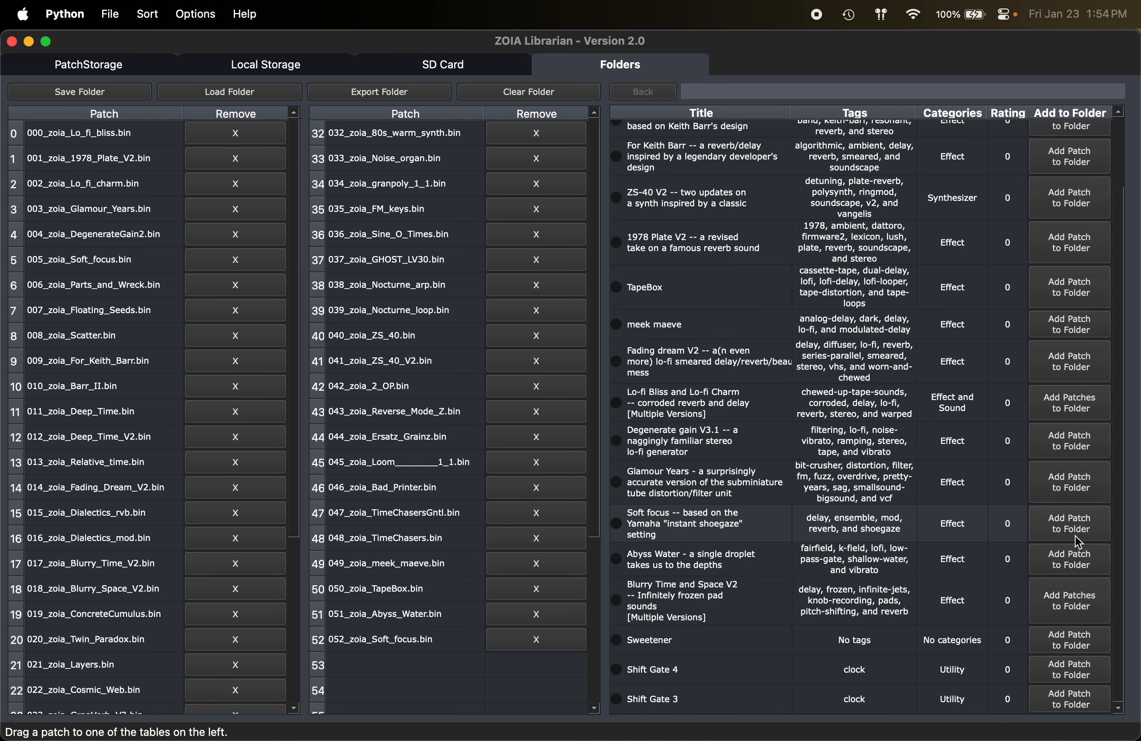
{"action": "left_click", "coordinate": [1074, 607]}
{"action": "left_click", "coordinate": [1076, 625]}
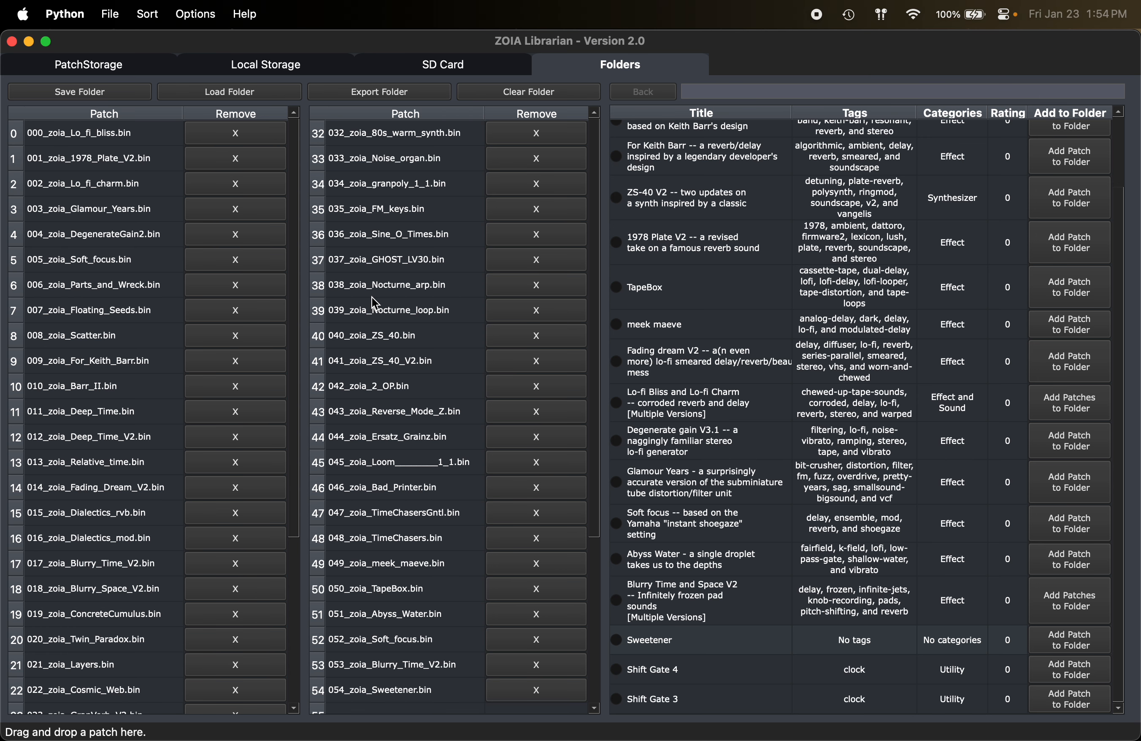
Export the folder under the name MAIN2 and open it on the SD card
{"action": "left_click", "coordinate": [358, 91]}
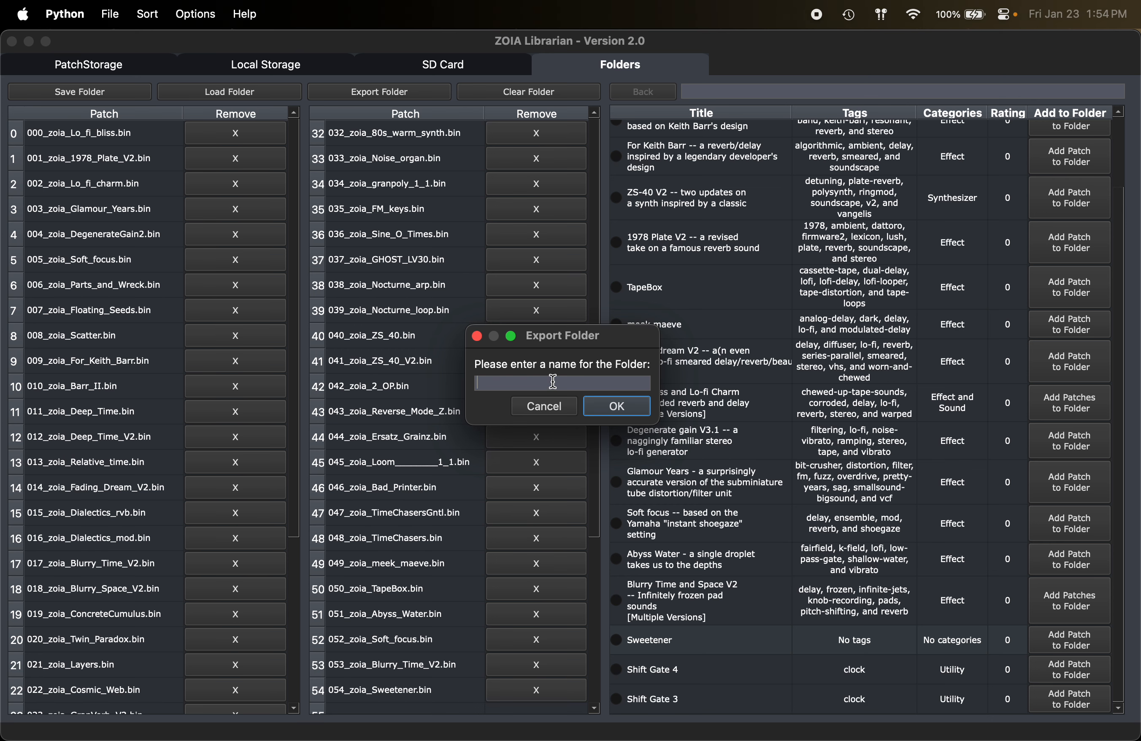
{"action": "type", "text": "MAIN2"}
{"action": "key", "text": "Return"}
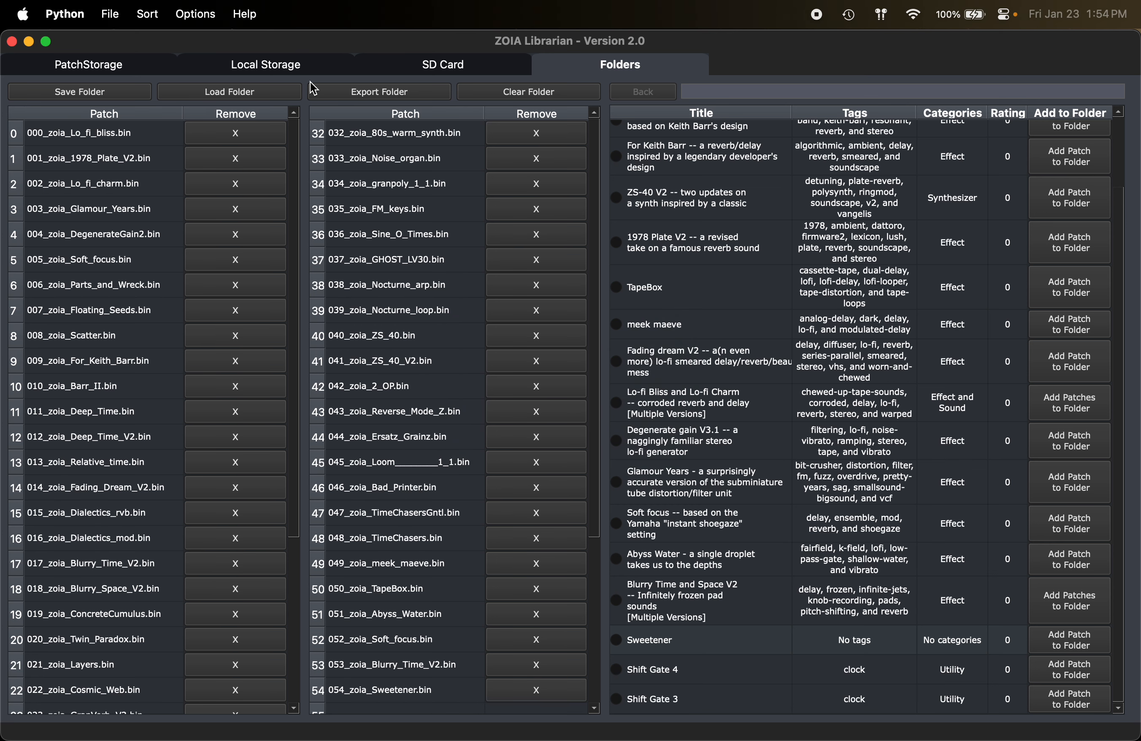
{"action": "left_click", "coordinate": [400, 67]}
{"action": "left_click", "coordinate": [80, 138]}
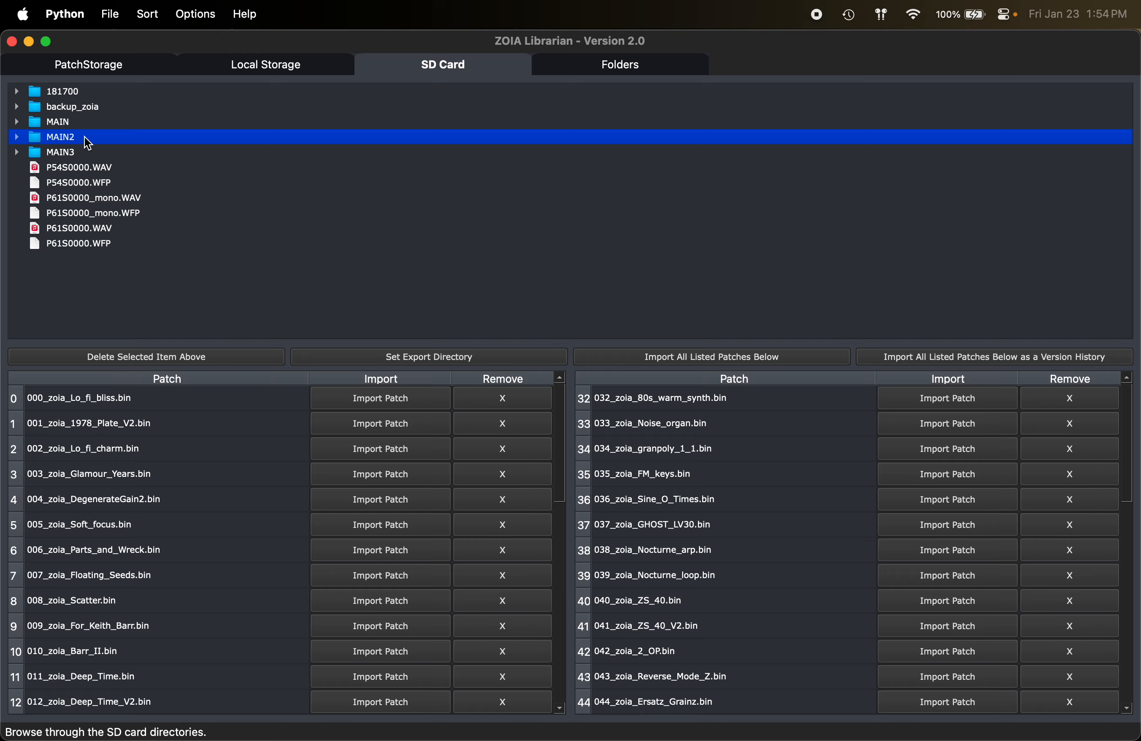
Remove the duplicate Soft_focus patch from slot 52 of the loaded folder
{"action": "left_click", "coordinate": [632, 66]}
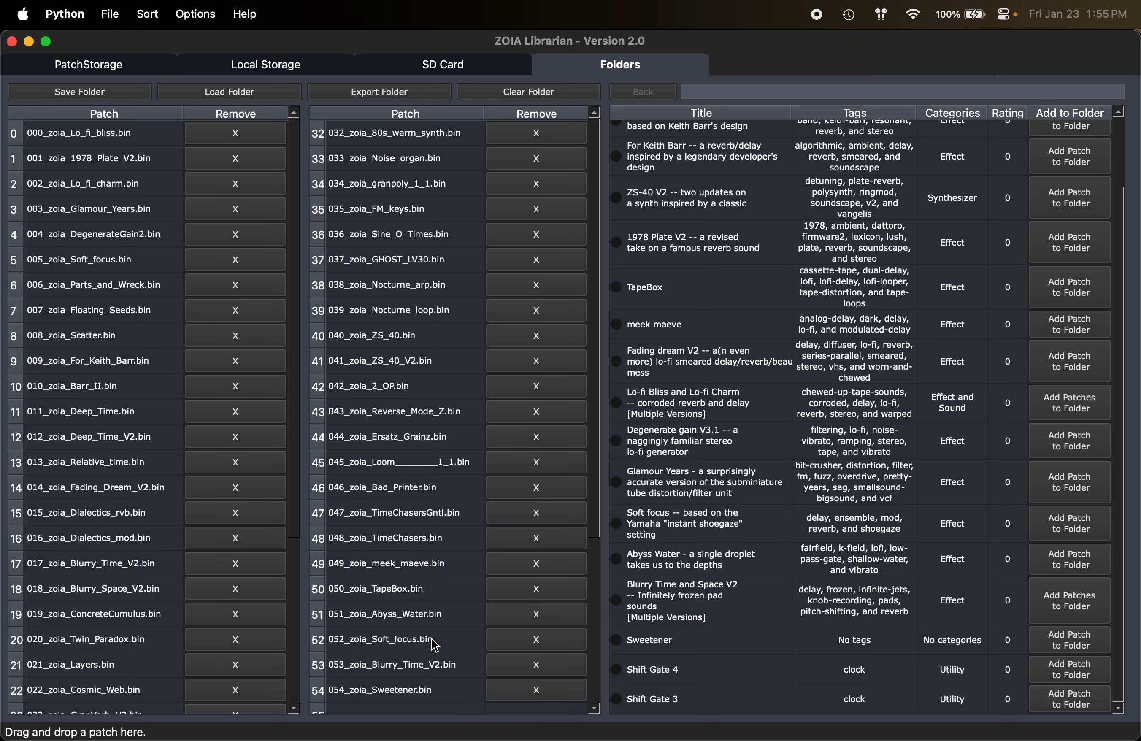
{"action": "left_click", "coordinate": [412, 645]}
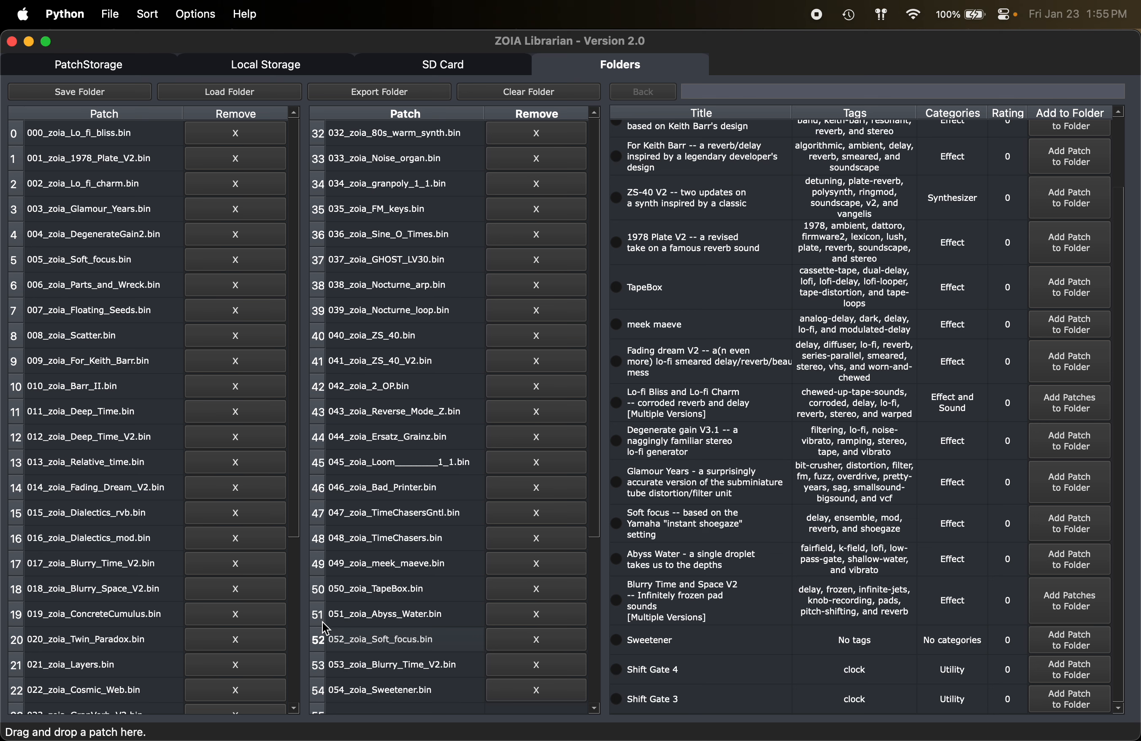
{"action": "left_click", "coordinate": [74, 264]}
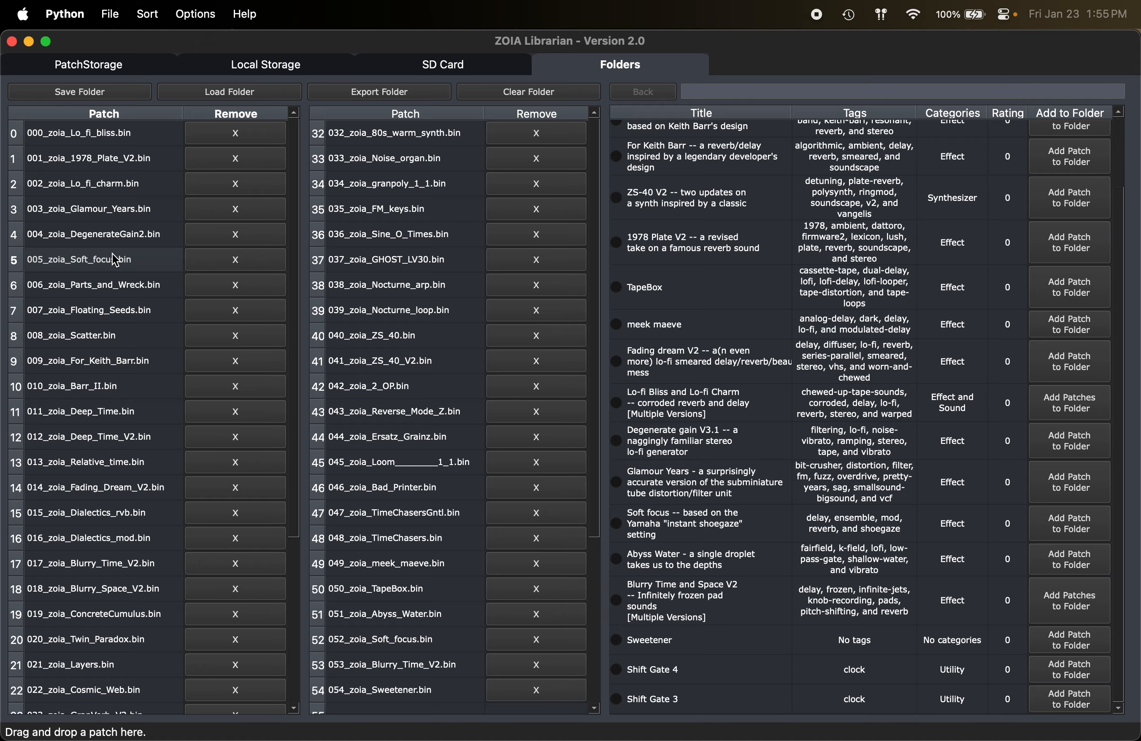
{"action": "left_click", "coordinate": [536, 643]}
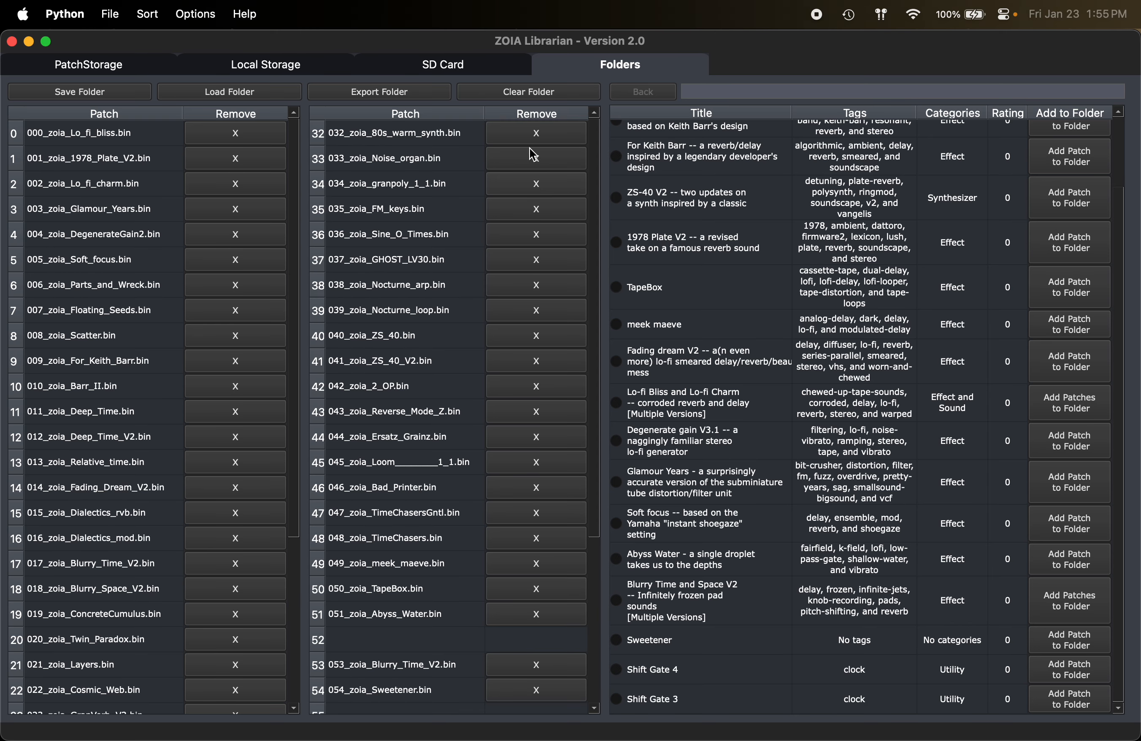
Delete the Lo fi bliss version from the Lo-fi Bliss and Lo-fi Charm entry in local storage
{"action": "left_click", "coordinate": [481, 72]}
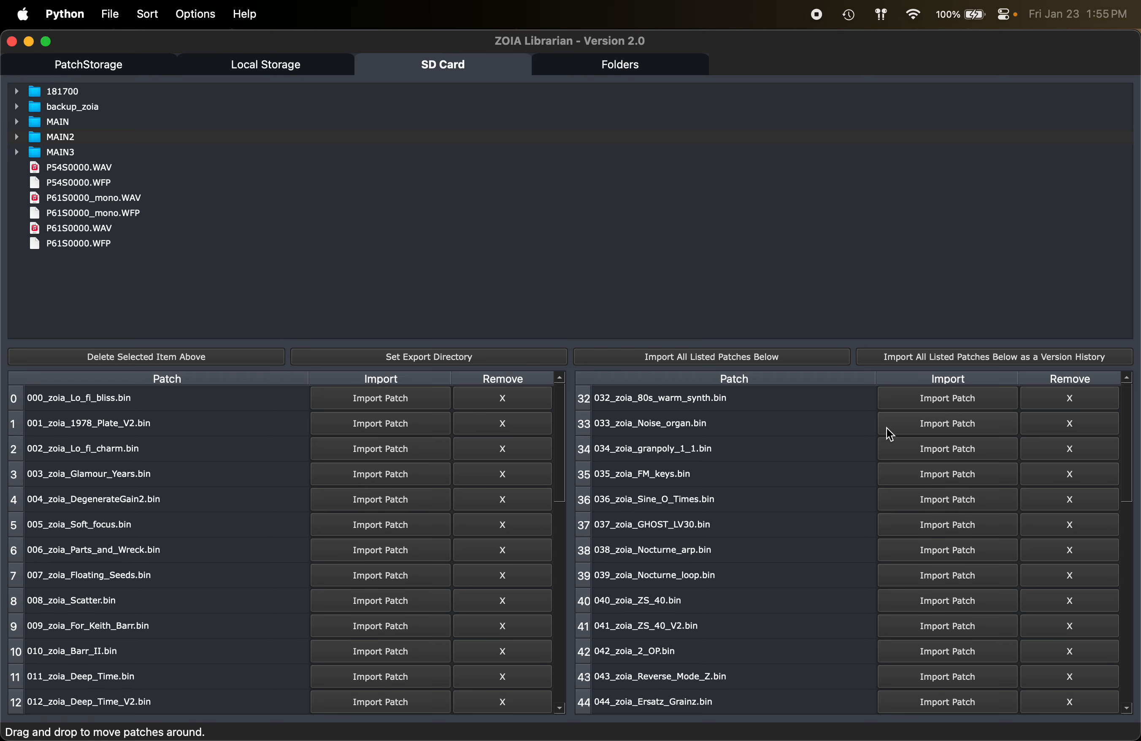
{"action": "left_click", "coordinate": [329, 59]}
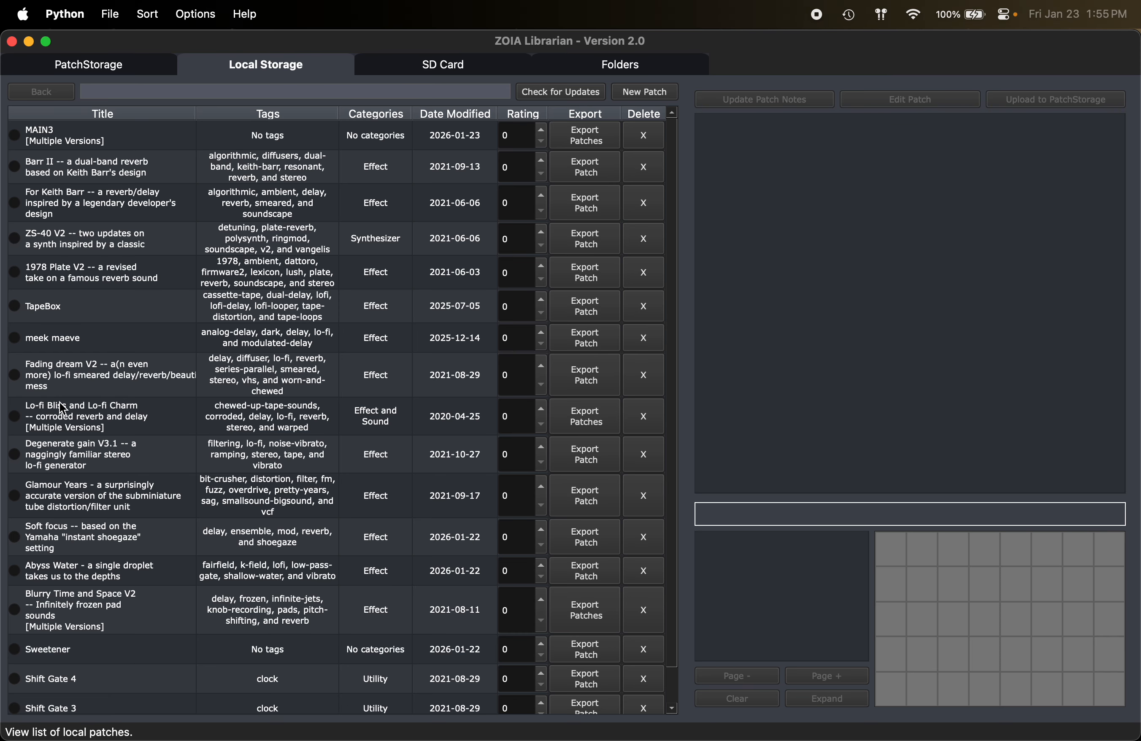
{"action": "left_click", "coordinate": [65, 418]}
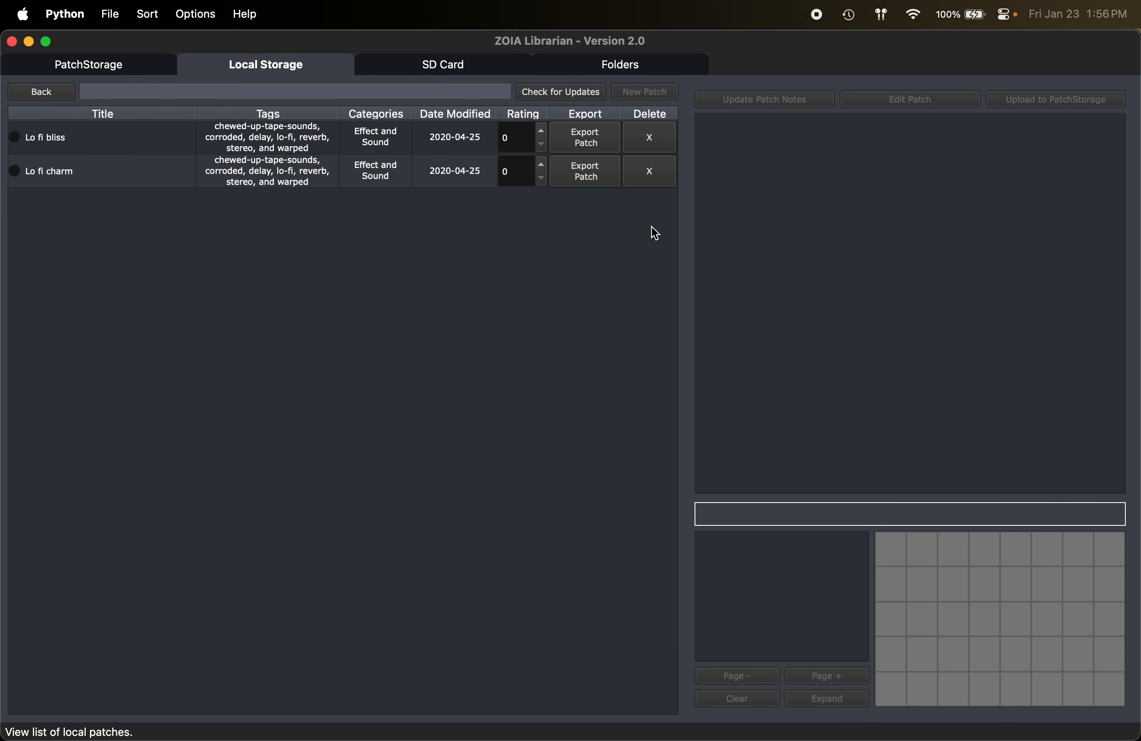
{"action": "left_click", "coordinate": [657, 138]}
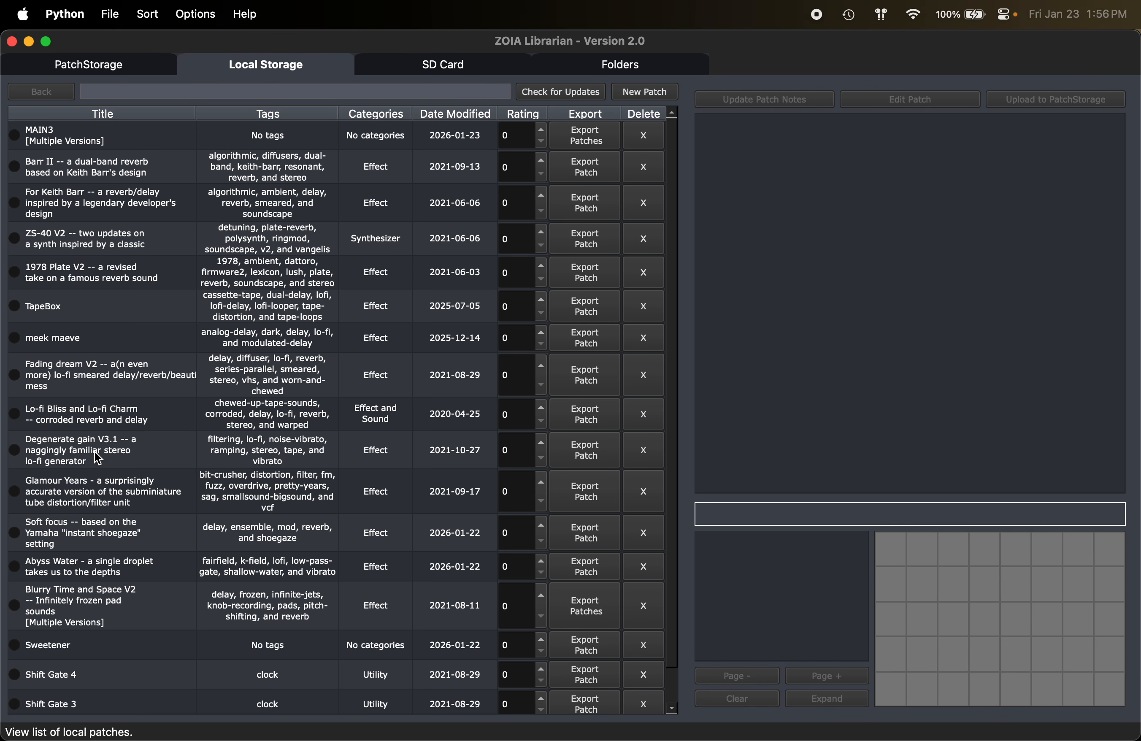
Open the Lo-fi Bliss and Lo-fi Charm patch from local storage and examine its expanded module view
{"action": "left_click", "coordinate": [97, 415]}
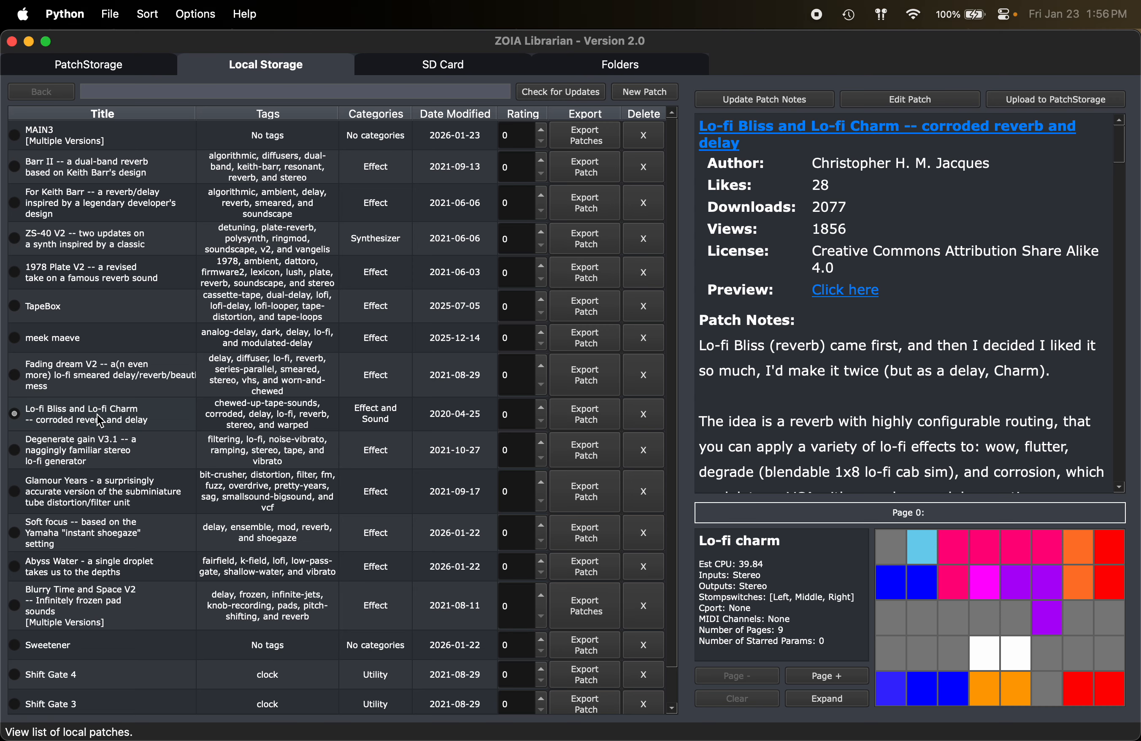
{"action": "left_click", "coordinate": [110, 14]}
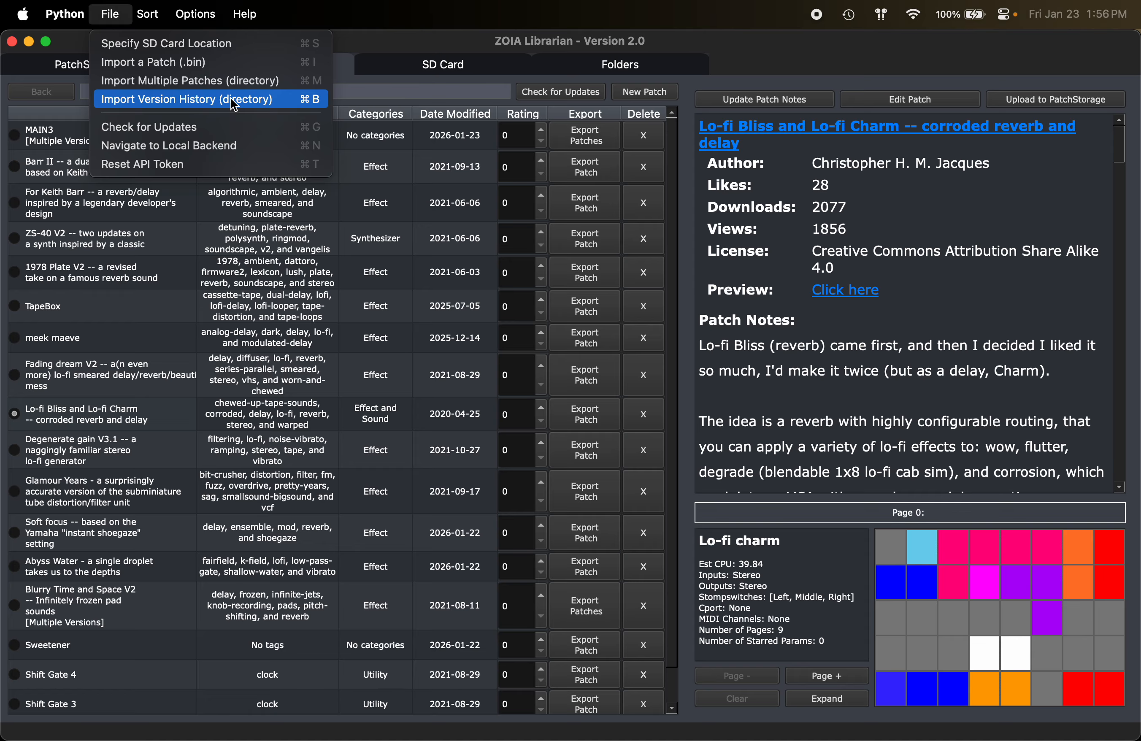
{"action": "left_click", "coordinate": [756, 376]}
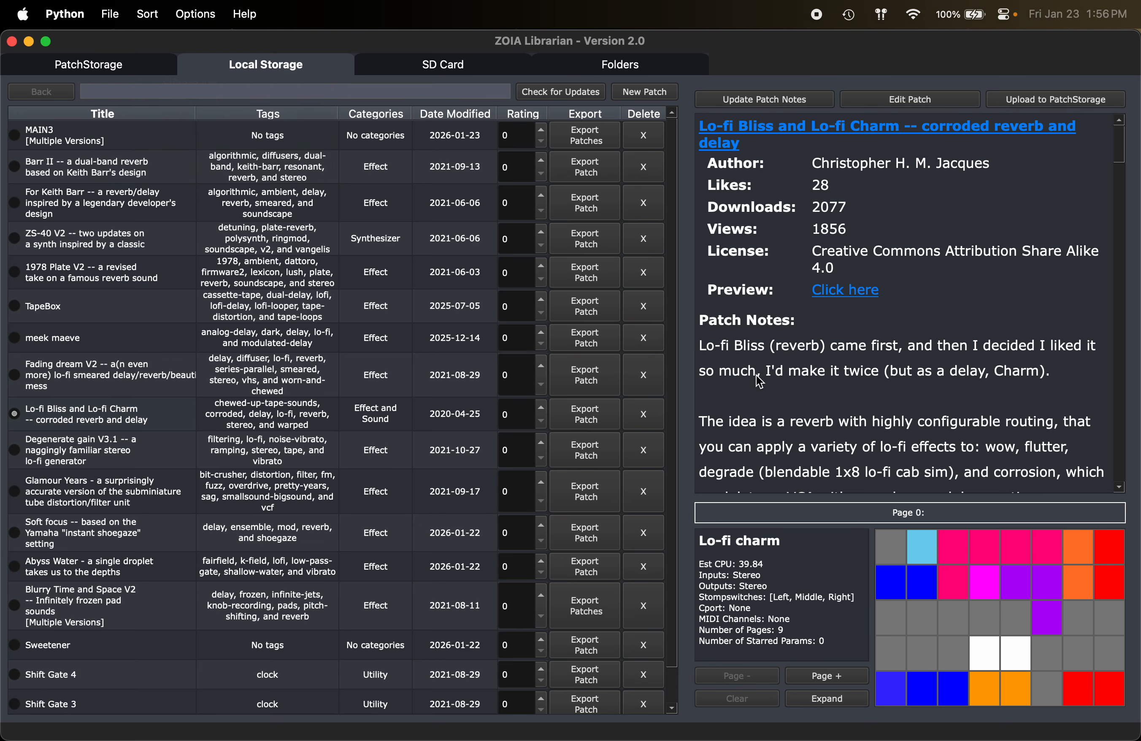
{"action": "left_click", "coordinate": [835, 702]}
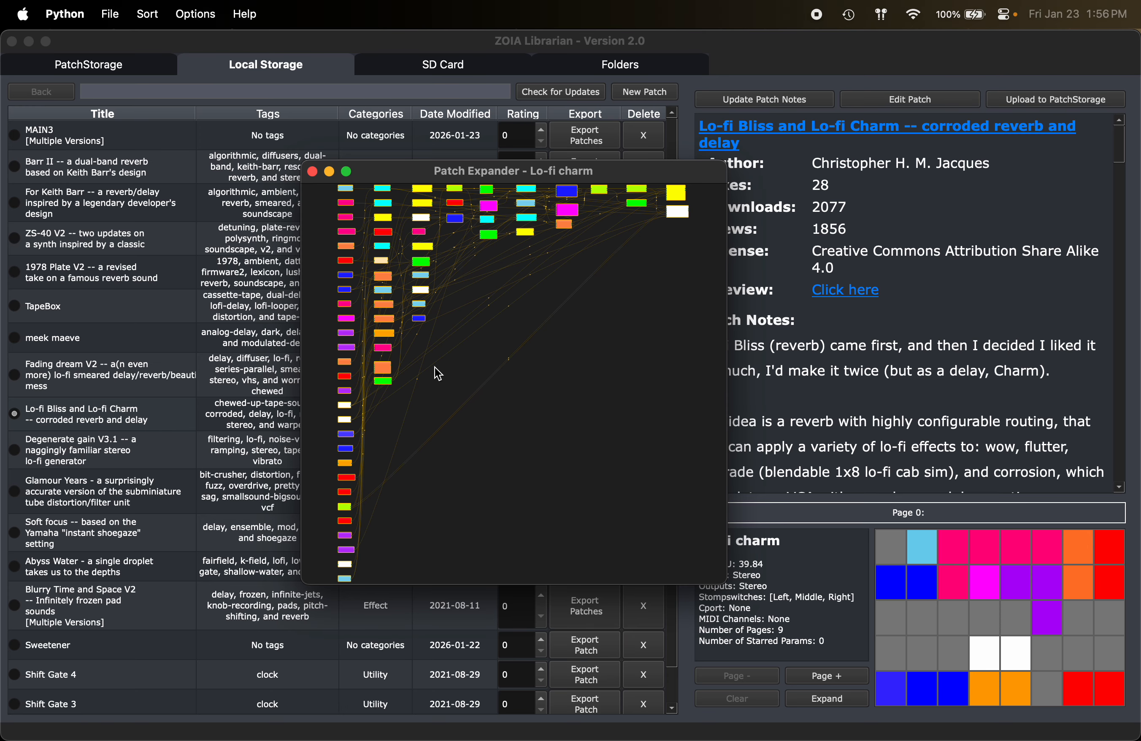
{"action": "left_click", "coordinate": [312, 172]}
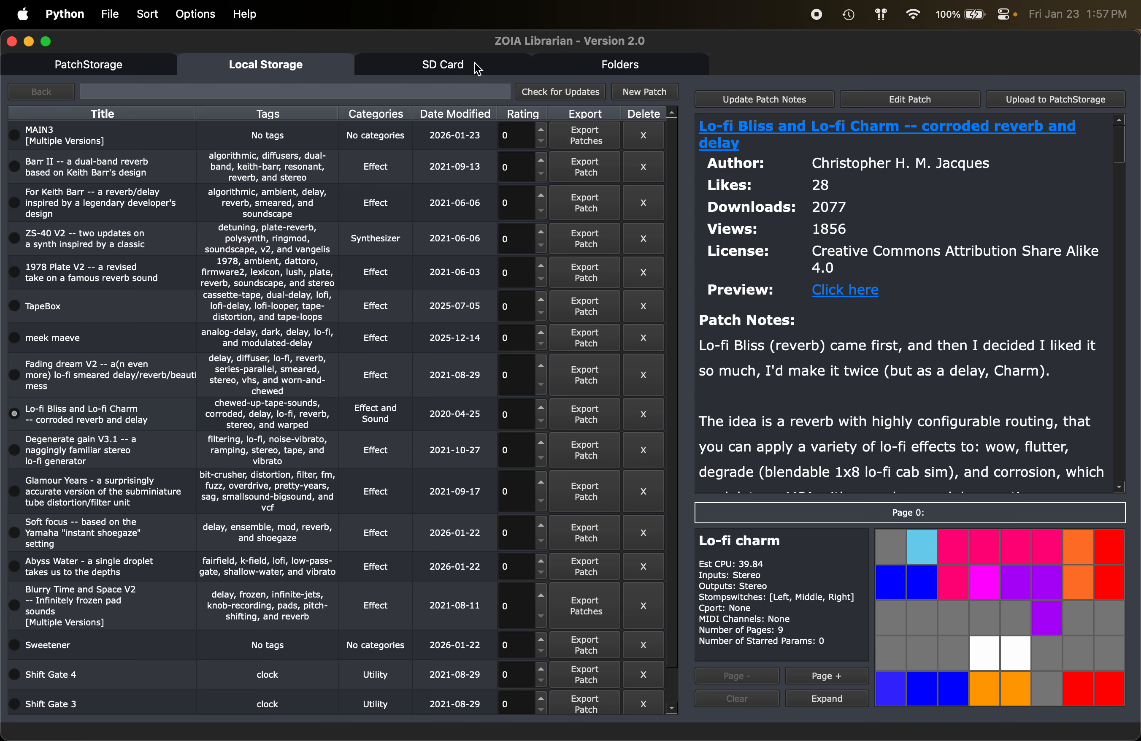
Delete the MAIN3 entry from local storage and start a new patch in the Patch Builder
{"action": "left_click", "coordinate": [644, 135]}
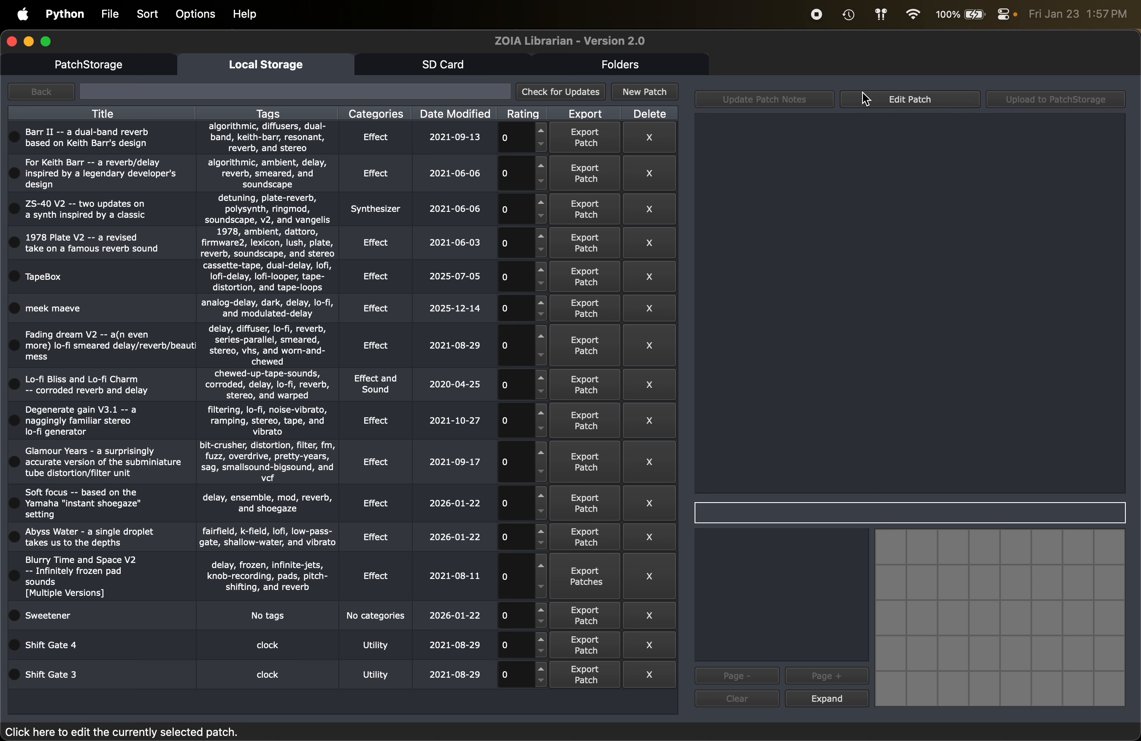
{"action": "left_click", "coordinate": [661, 98]}
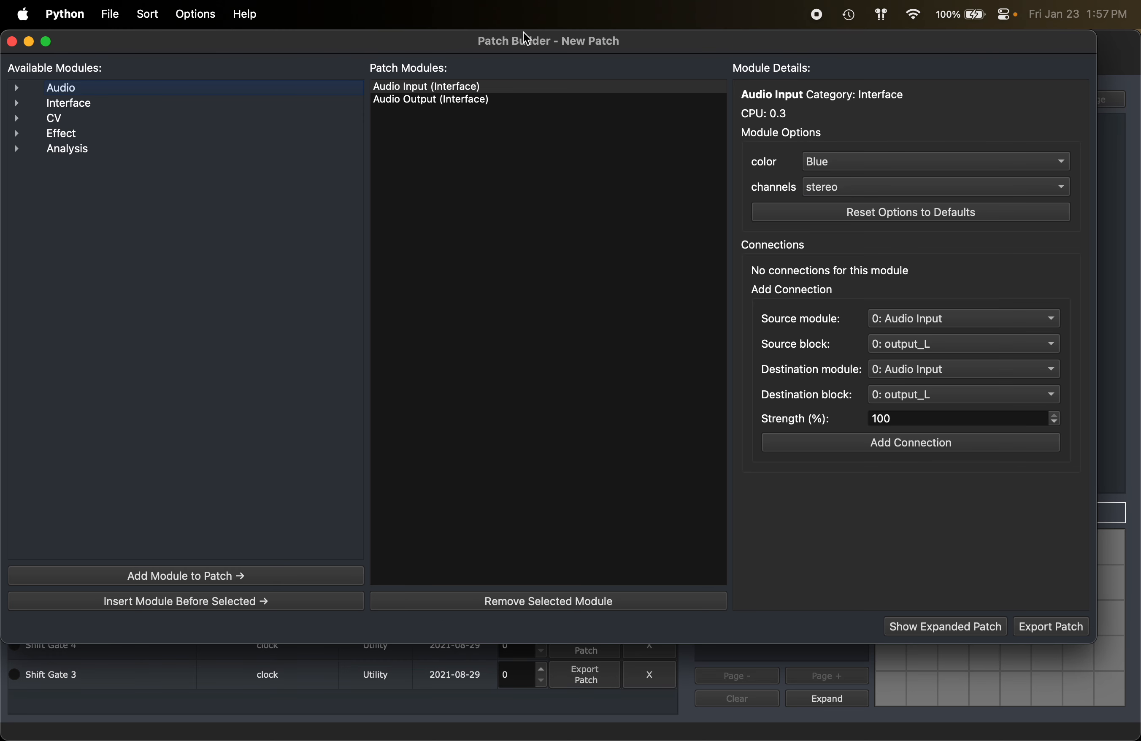
{"action": "left_click_drag", "start_coordinate": [560, 36], "coordinate": [575, 67]}
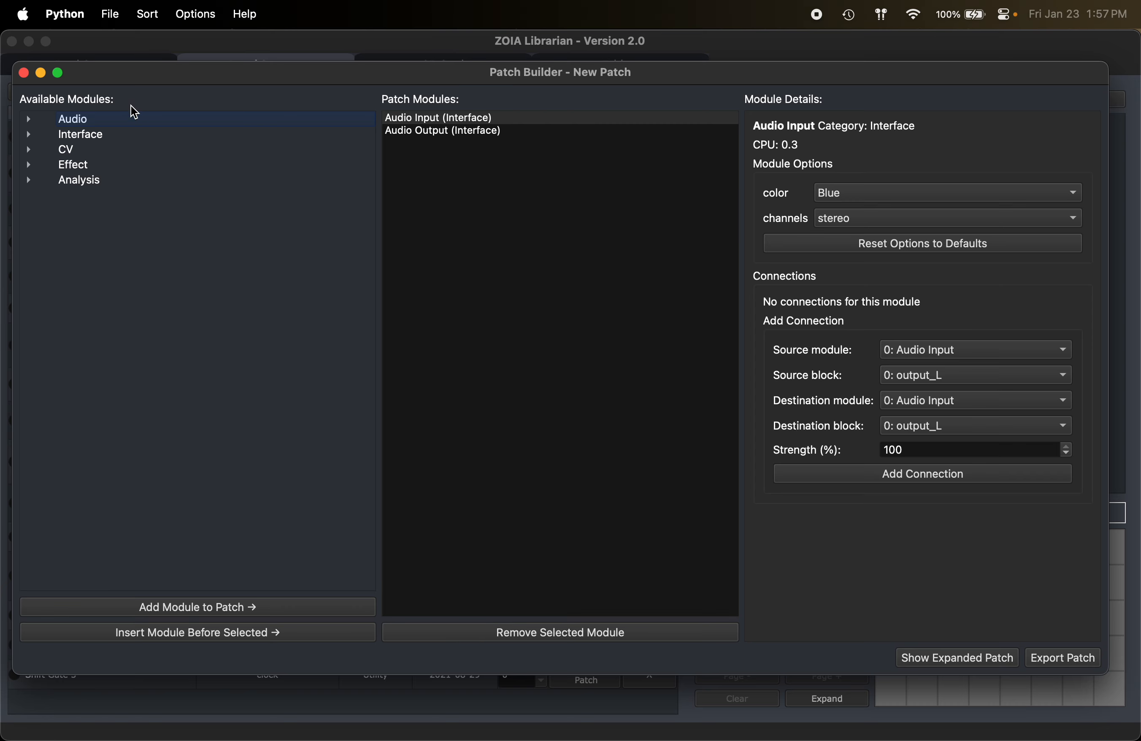
Examine the Audio, Interface and CV module categories and the details of the Audio Input and Audio Output modules
{"action": "left_click", "coordinate": [35, 120]}
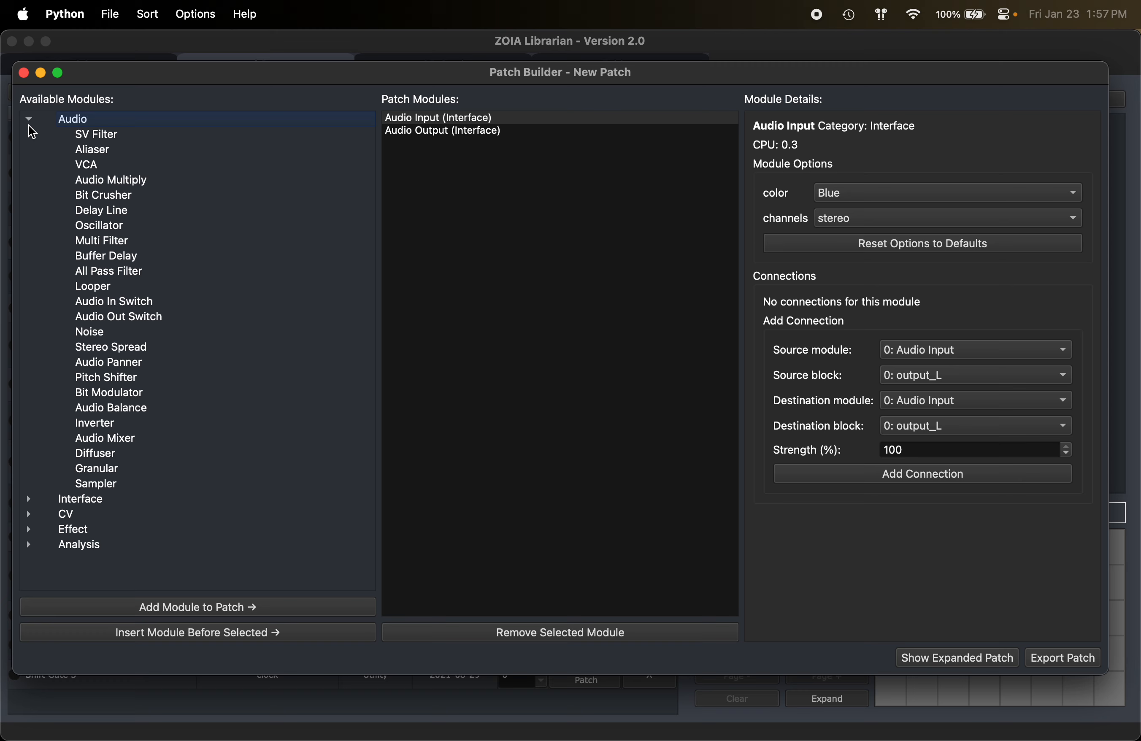
{"action": "left_click", "coordinate": [27, 121]}
{"action": "left_click", "coordinate": [28, 131]}
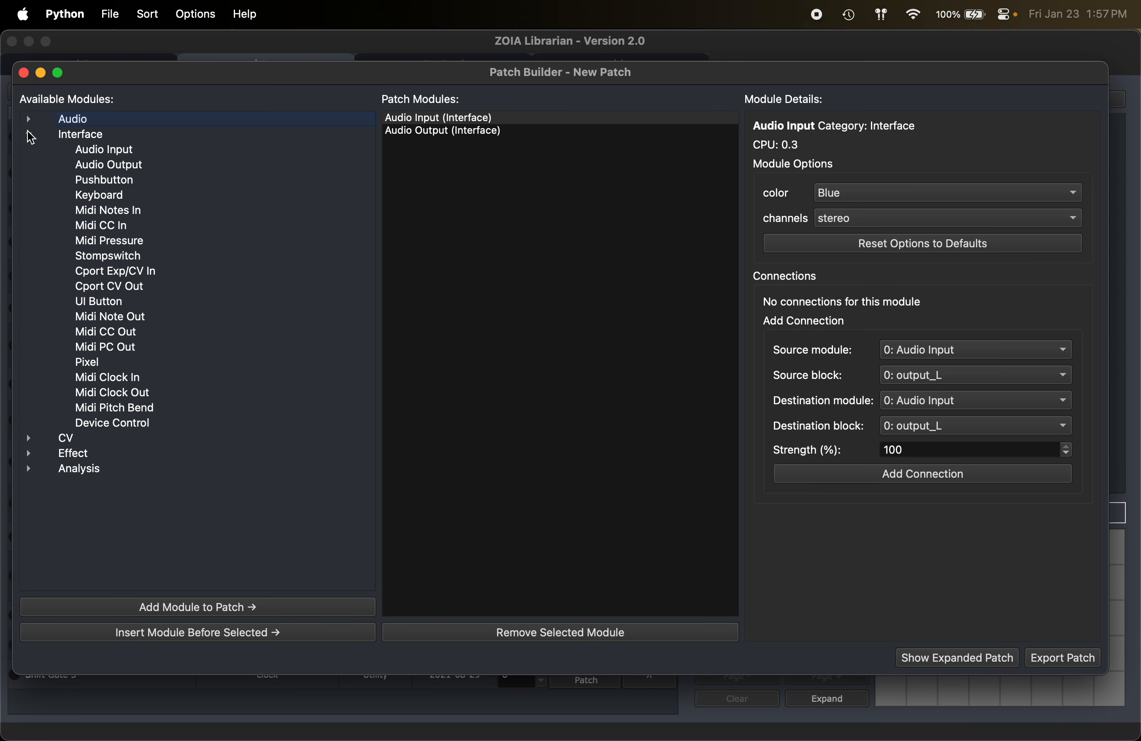
{"action": "left_click", "coordinate": [27, 131]}
{"action": "left_click", "coordinate": [29, 148]}
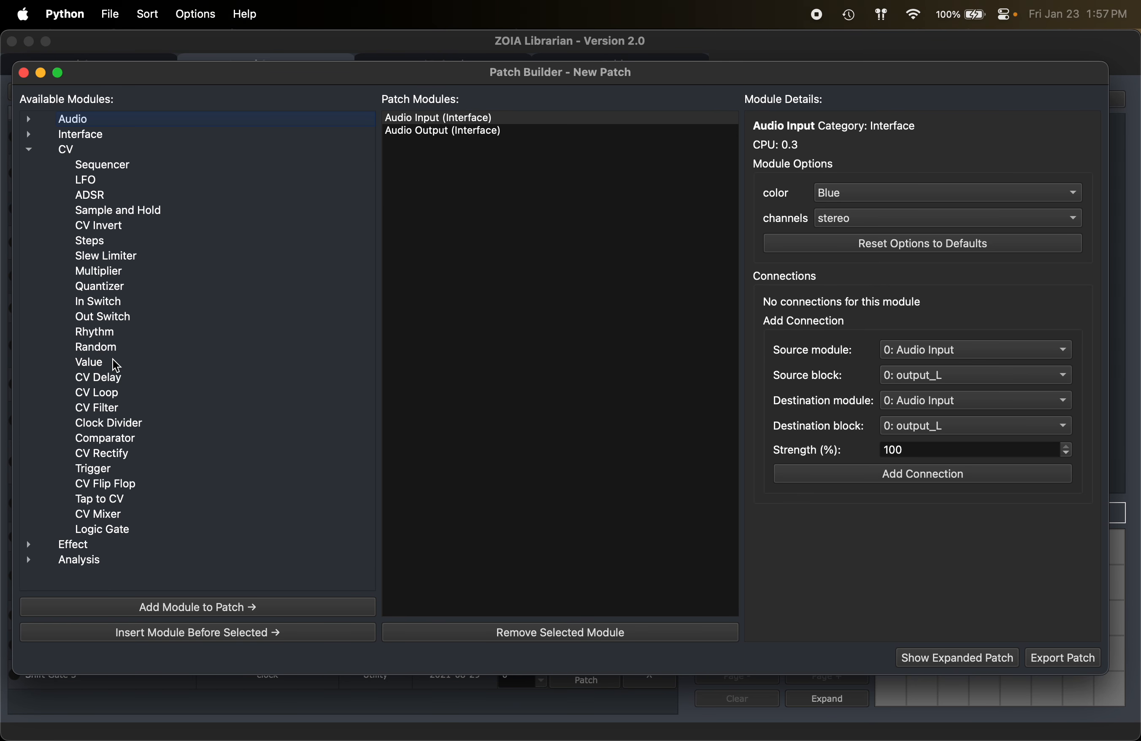
{"action": "left_click", "coordinate": [28, 148]}
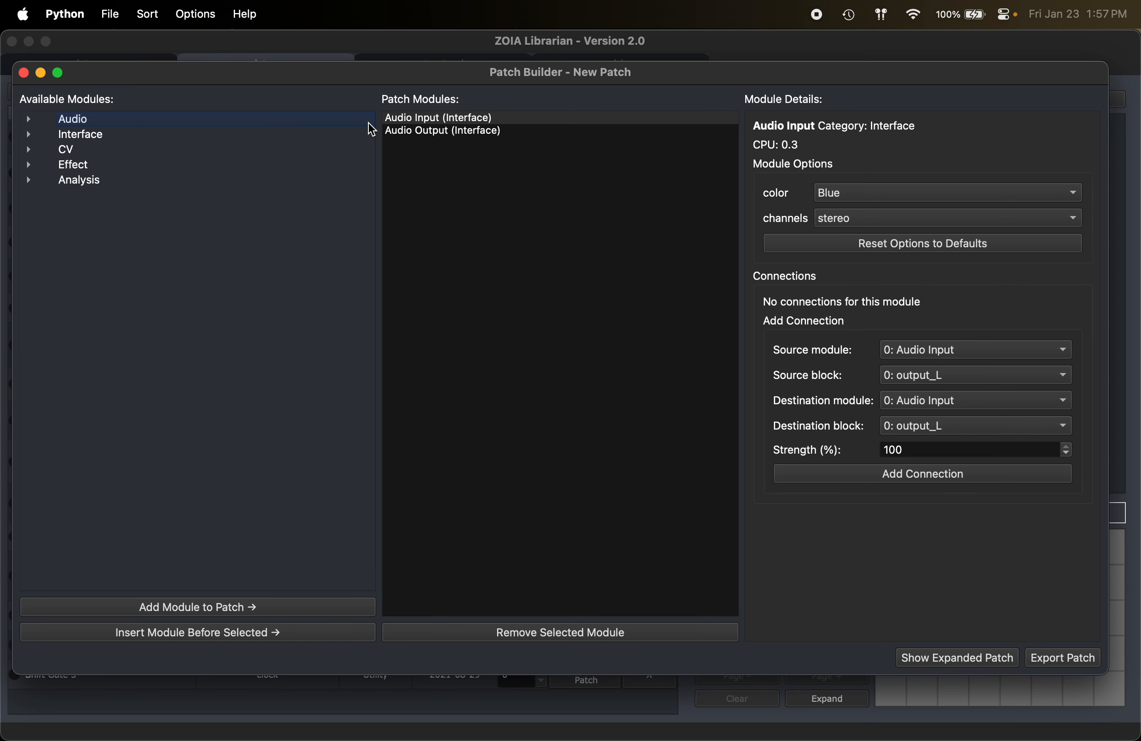
{"action": "left_click", "coordinate": [444, 127]}
{"action": "left_click", "coordinate": [469, 121]}
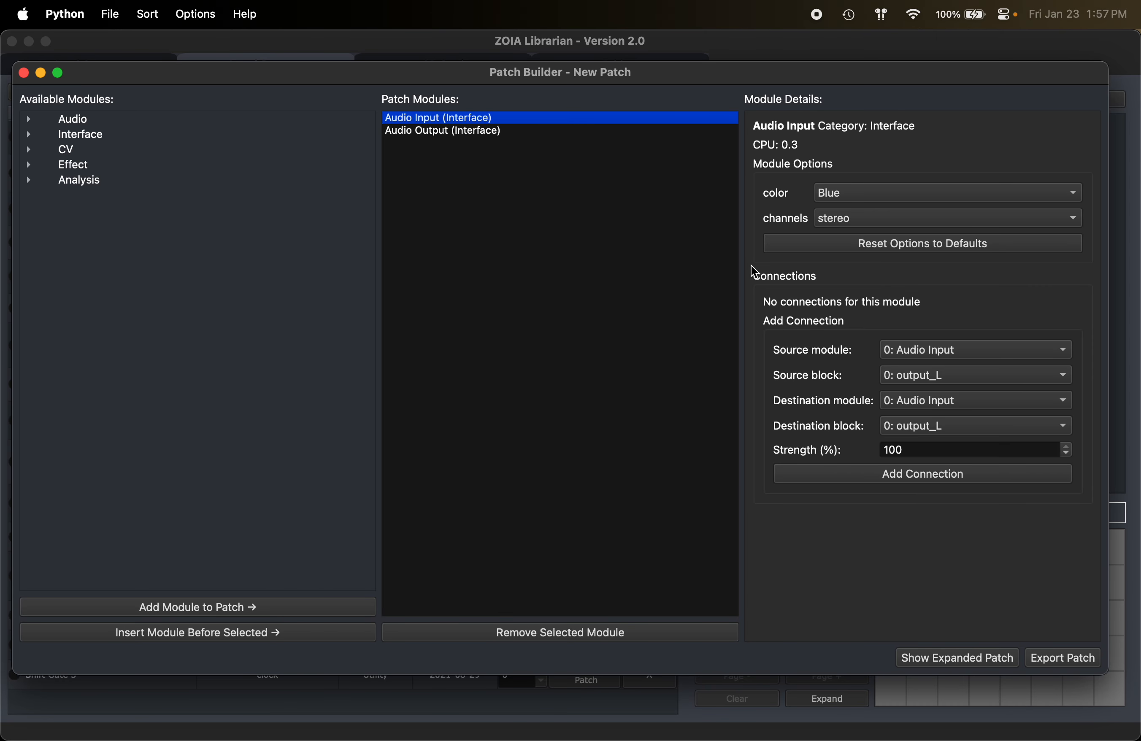
{"action": "left_click", "coordinate": [570, 130]}
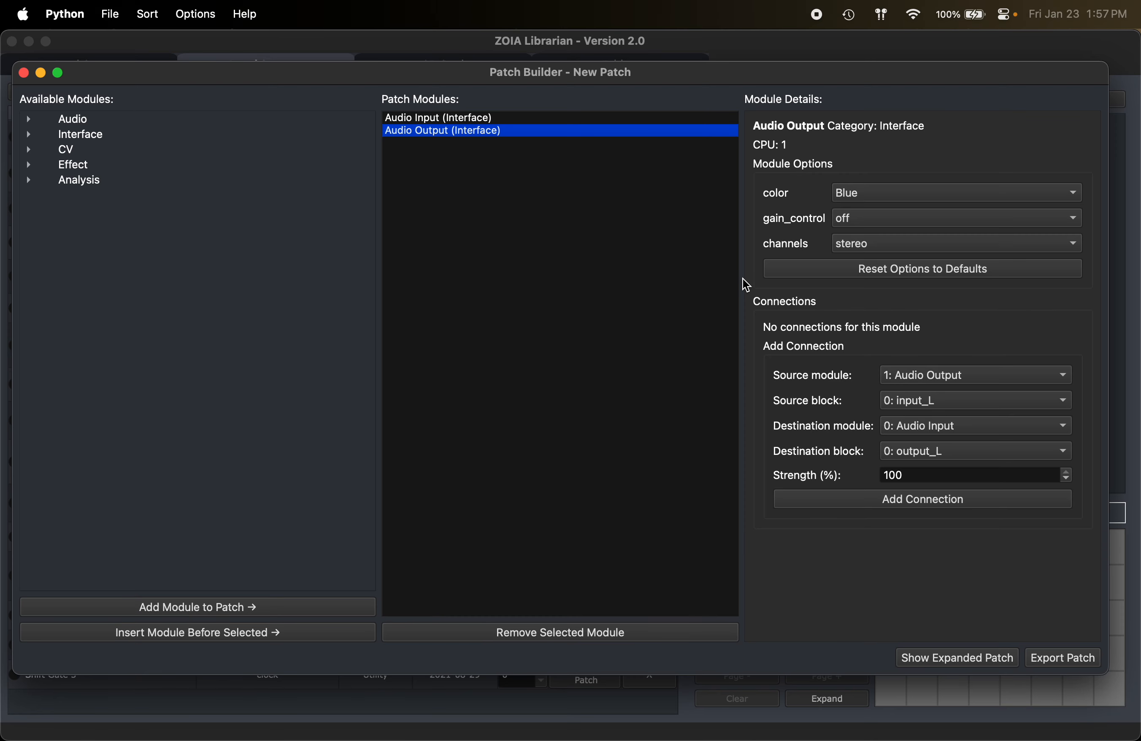
{"action": "left_click", "coordinate": [516, 119]}
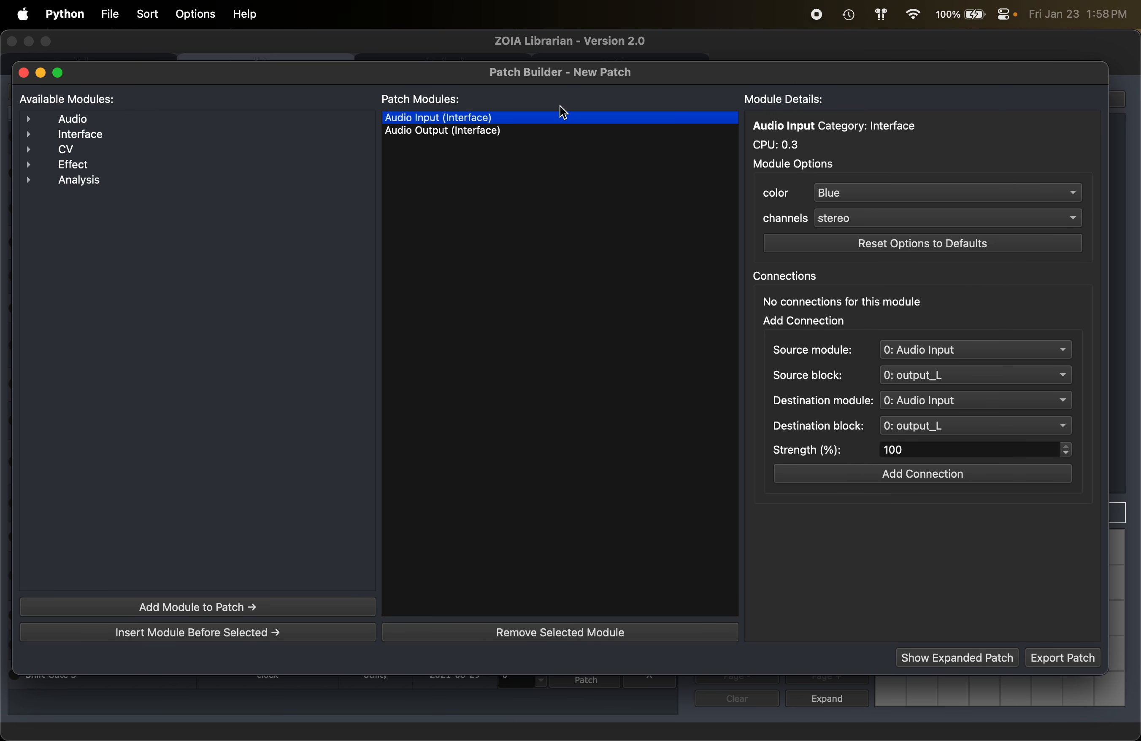
{"action": "left_click", "coordinate": [481, 133]}
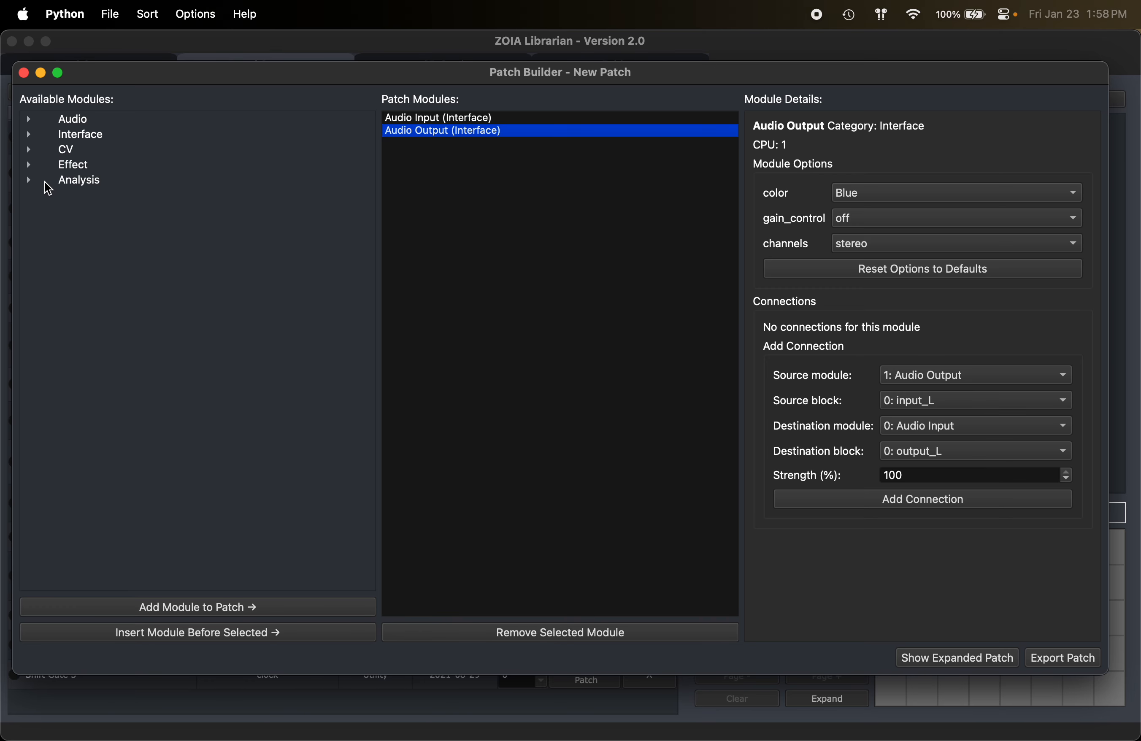
Insert a Delay w/Mod effect module before the Audio Output module in the new patch
{"action": "left_click", "coordinate": [30, 164]}
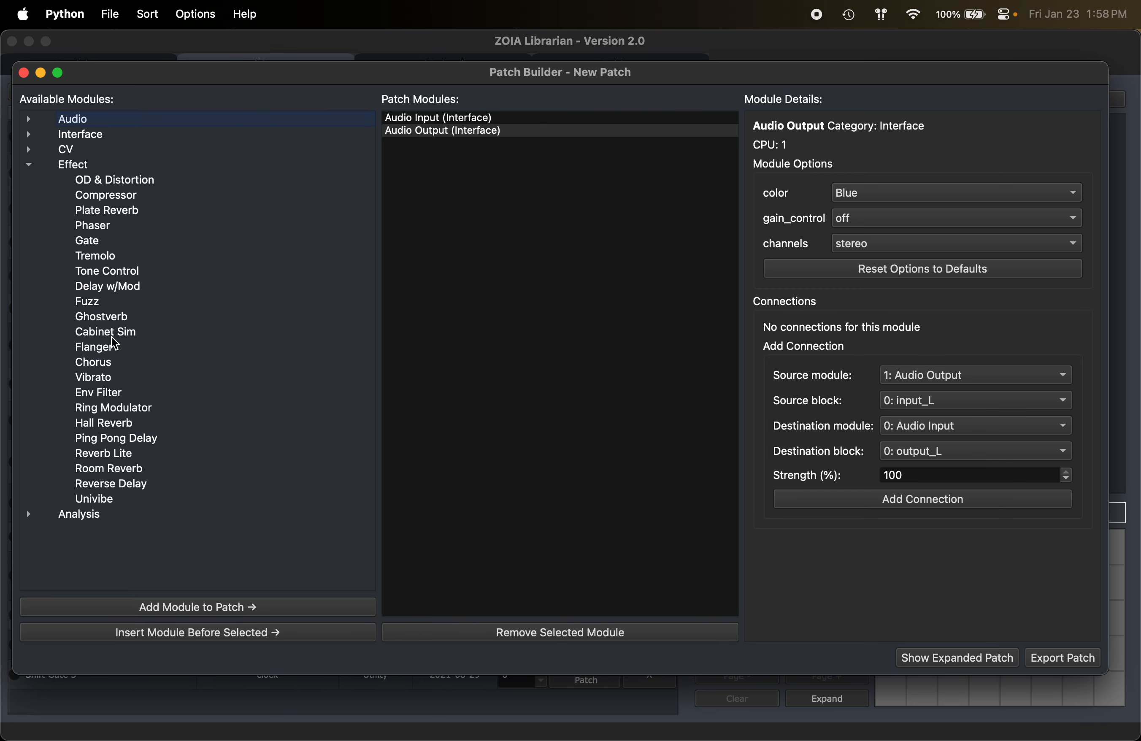
{"action": "left_click", "coordinate": [130, 288]}
{"action": "left_click", "coordinate": [240, 641]}
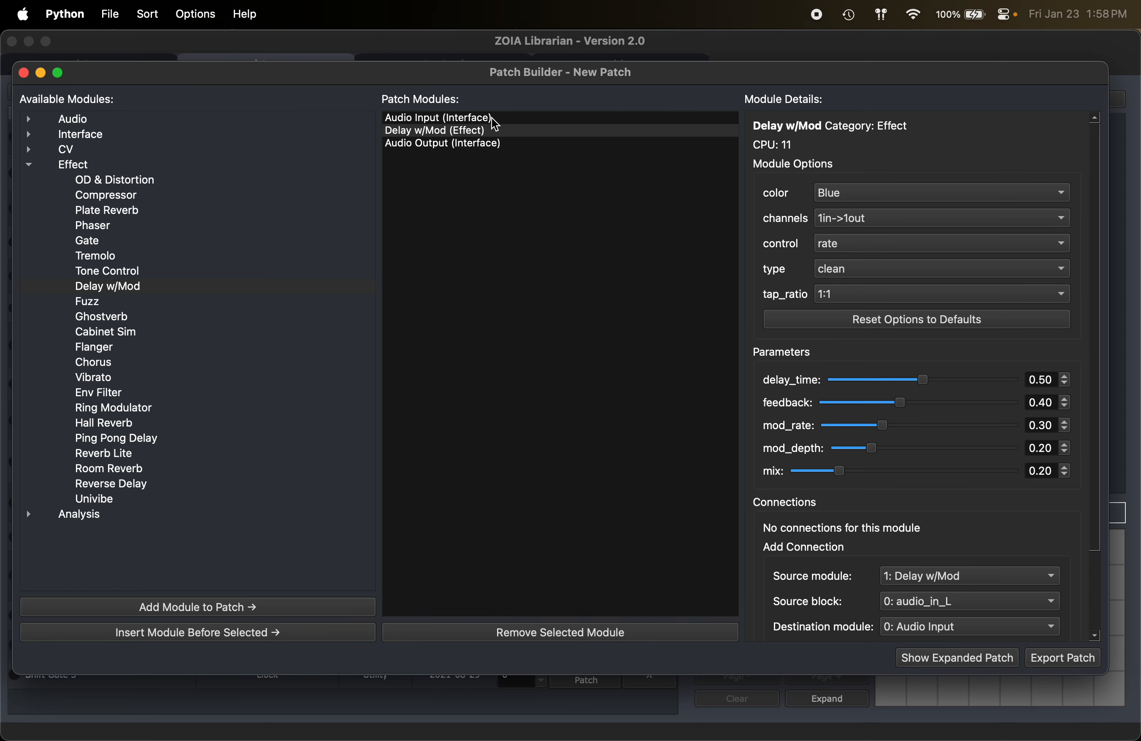
Review the order of the patch modules and inspect their blocks in the expanded patch view
{"action": "left_click", "coordinate": [491, 131]}
{"action": "left_click", "coordinate": [493, 144]}
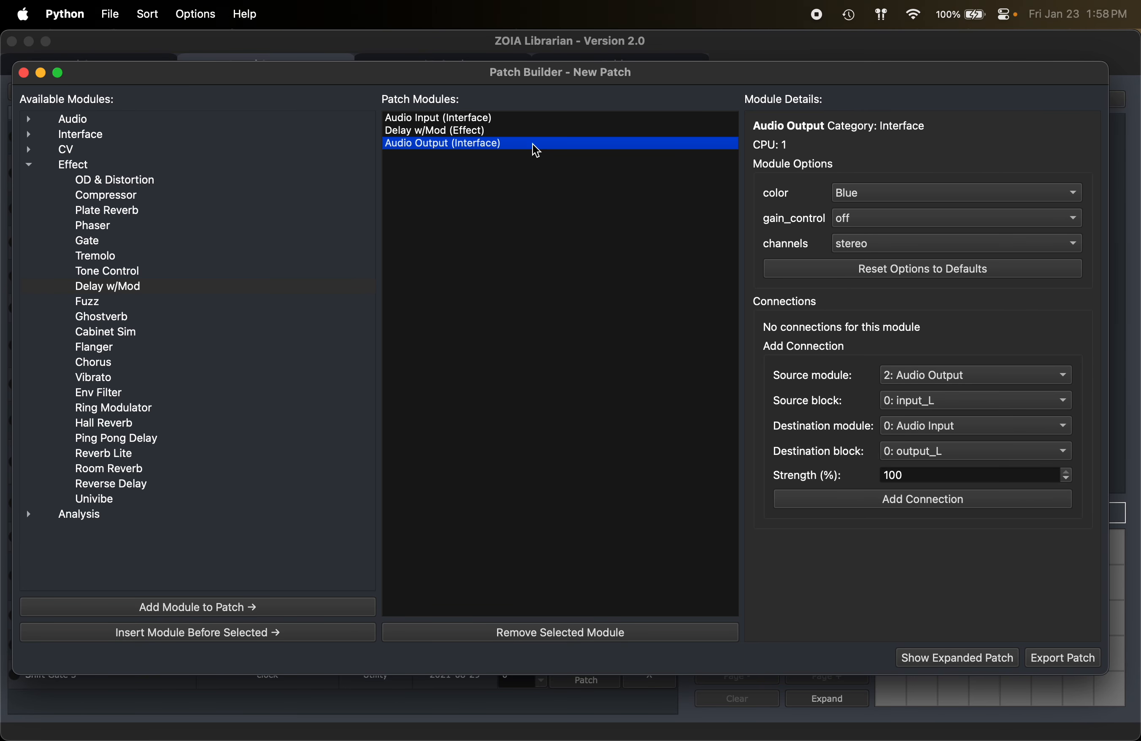
{"action": "left_click", "coordinate": [514, 118]}
{"action": "left_click", "coordinate": [939, 656]}
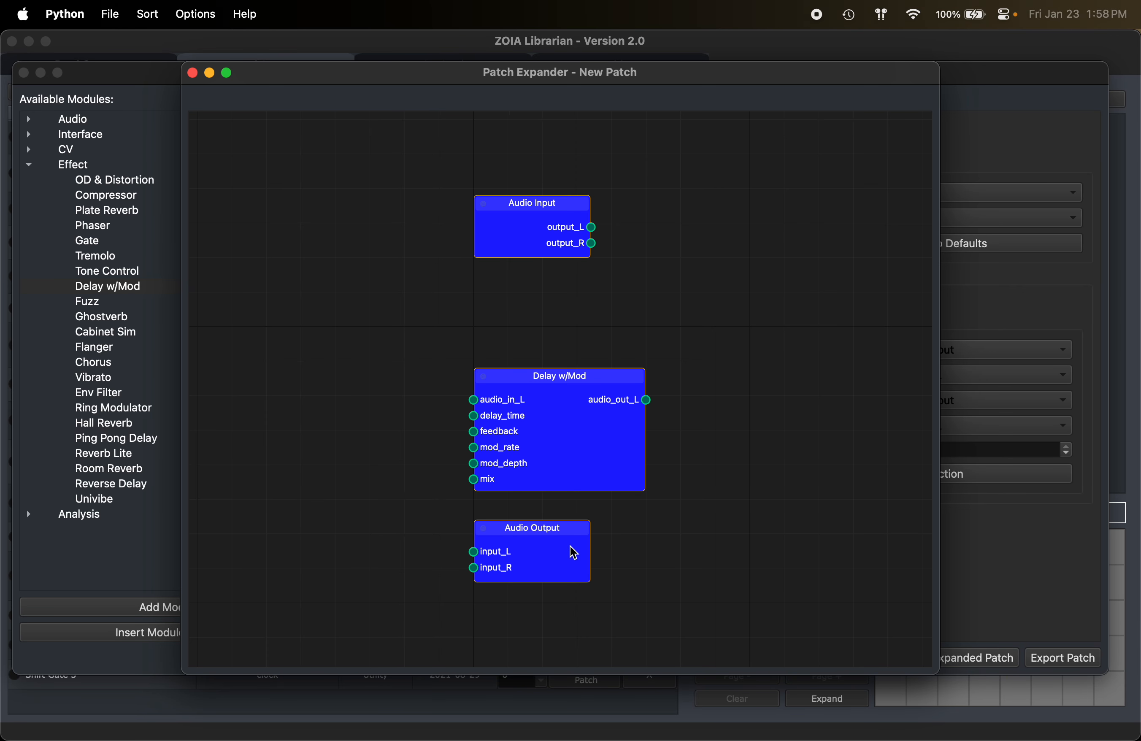
{"action": "left_click", "coordinate": [193, 72]}
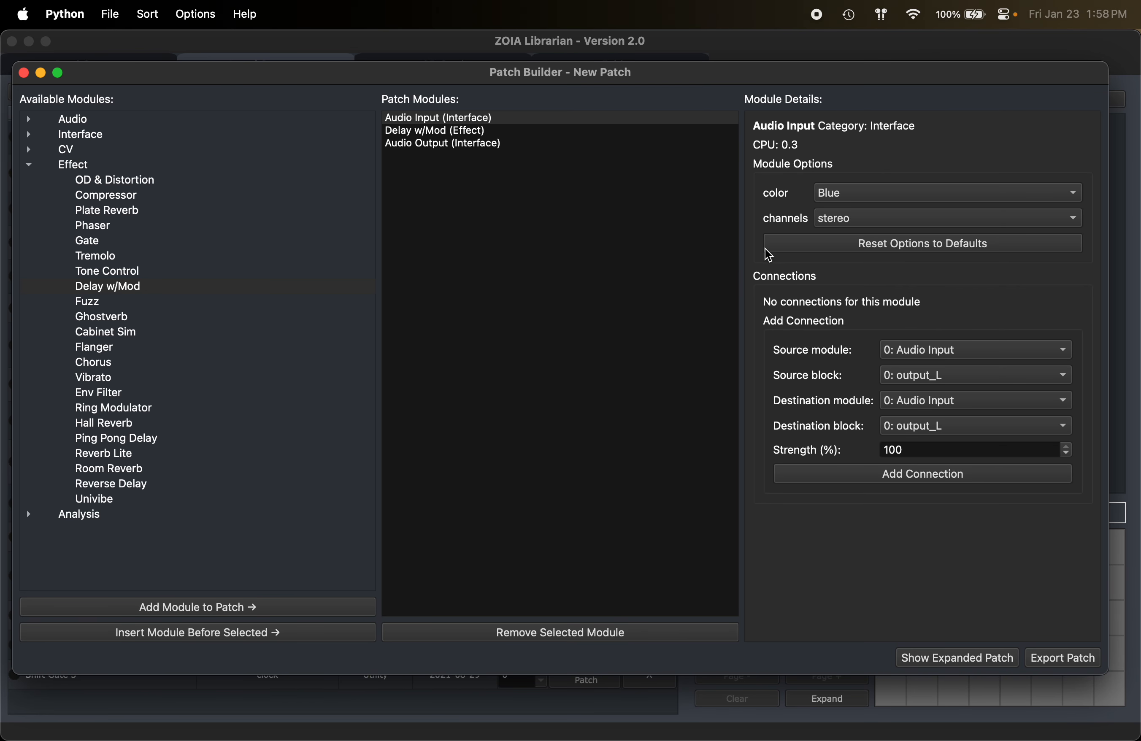
Set the Audio Input module's color to Magenta and the Delay w/Mod module's color to Orange
{"action": "left_click", "coordinate": [845, 193]}
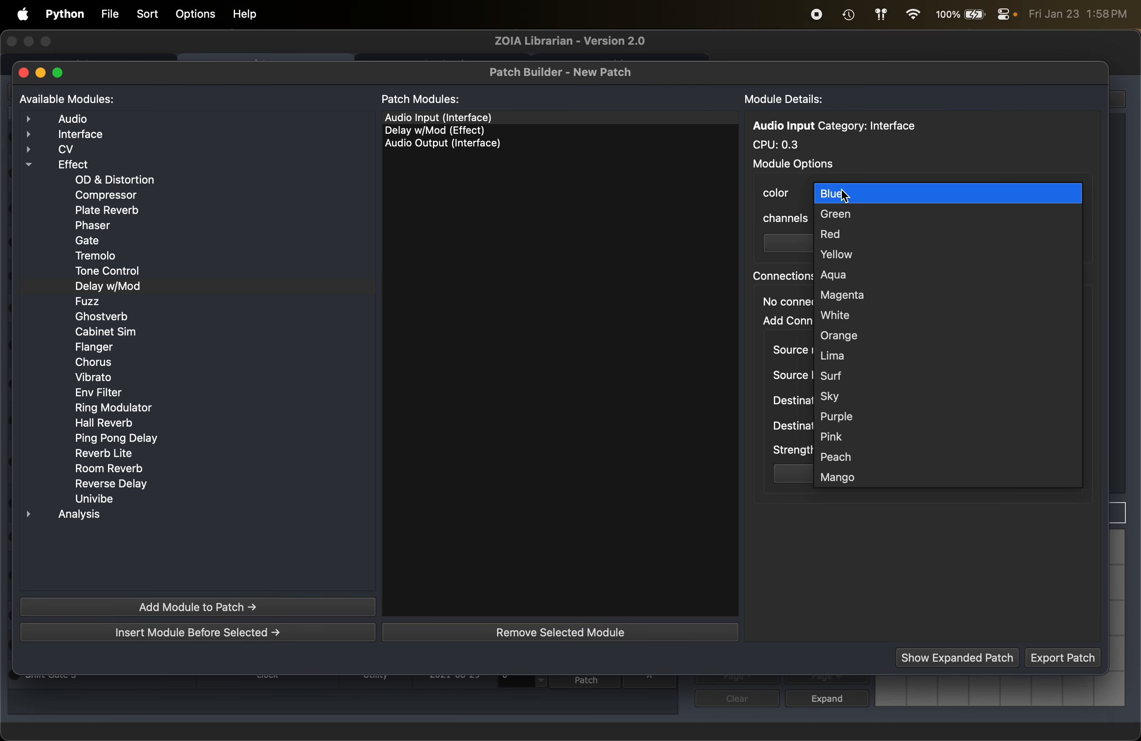
{"action": "left_click", "coordinate": [849, 296]}
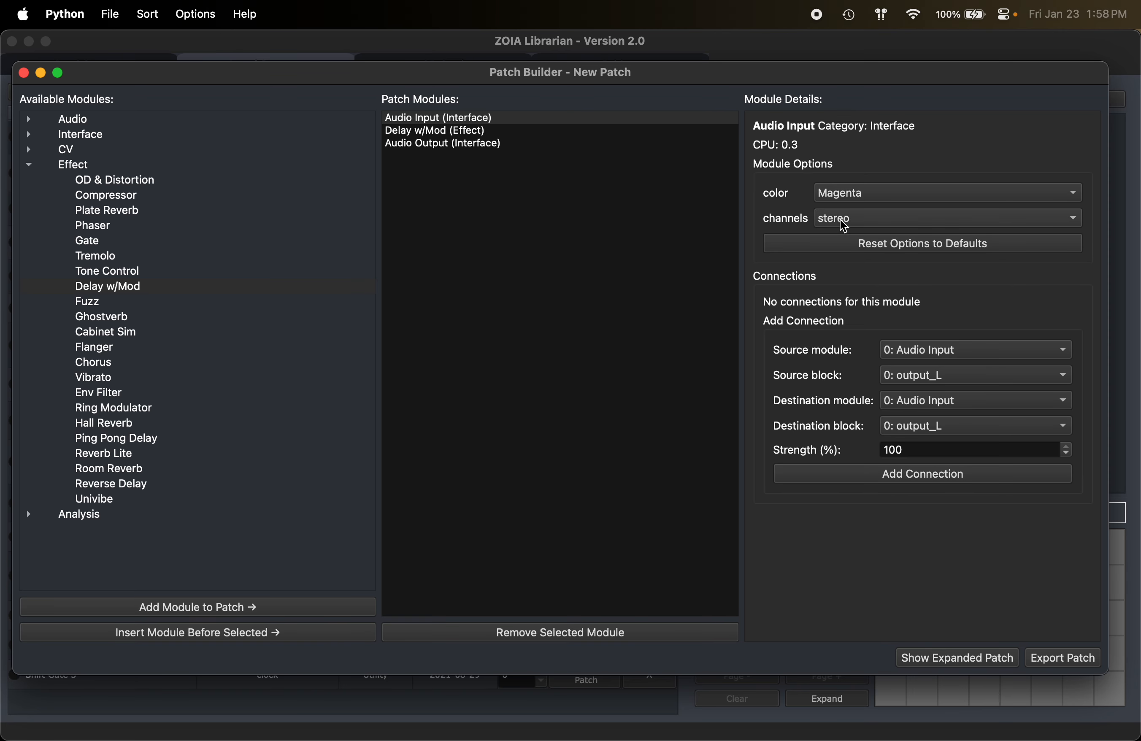
{"action": "left_click", "coordinate": [514, 132]}
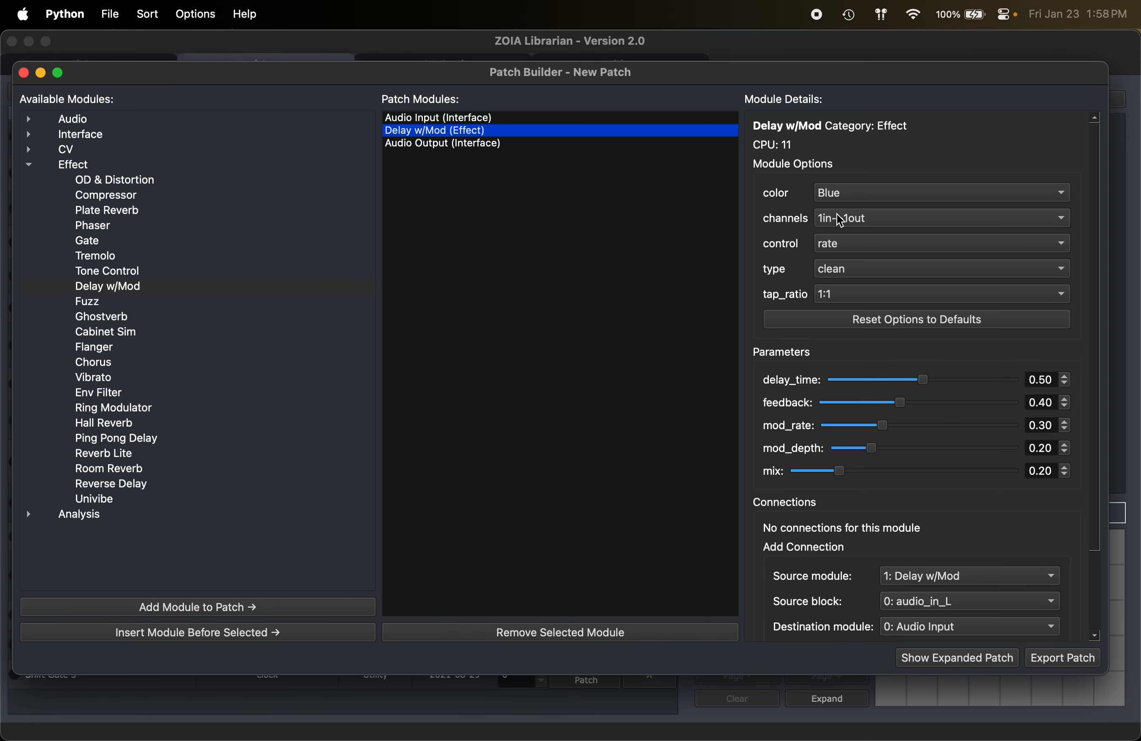
{"action": "left_click", "coordinate": [841, 195]}
{"action": "left_click", "coordinate": [859, 331]}
Configure the Delay w/Mod module with 2in->2out channels, the bbd type and a mix of 0.80
{"action": "left_click", "coordinate": [859, 220]}
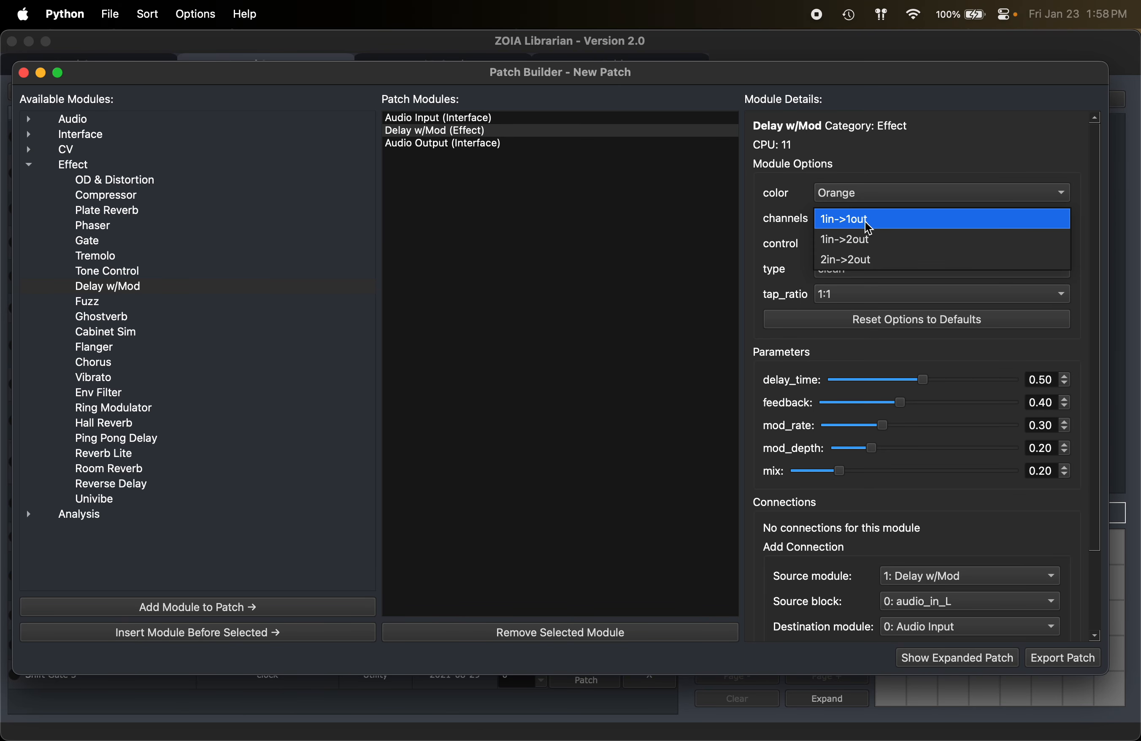
{"action": "left_click", "coordinate": [858, 260]}
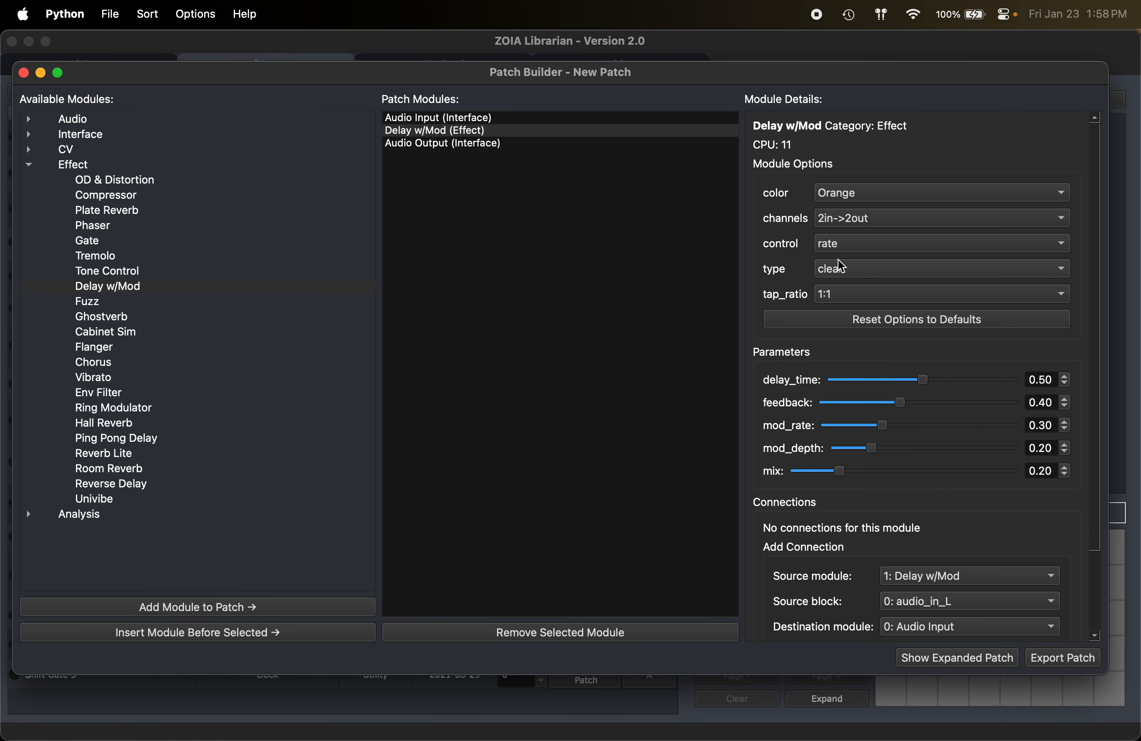
{"action": "left_click", "coordinate": [831, 270]}
{"action": "left_click", "coordinate": [831, 400]}
{"action": "scroll", "coordinate": [768, 277], "scroll_direction": "down", "scroll_amount": 1}
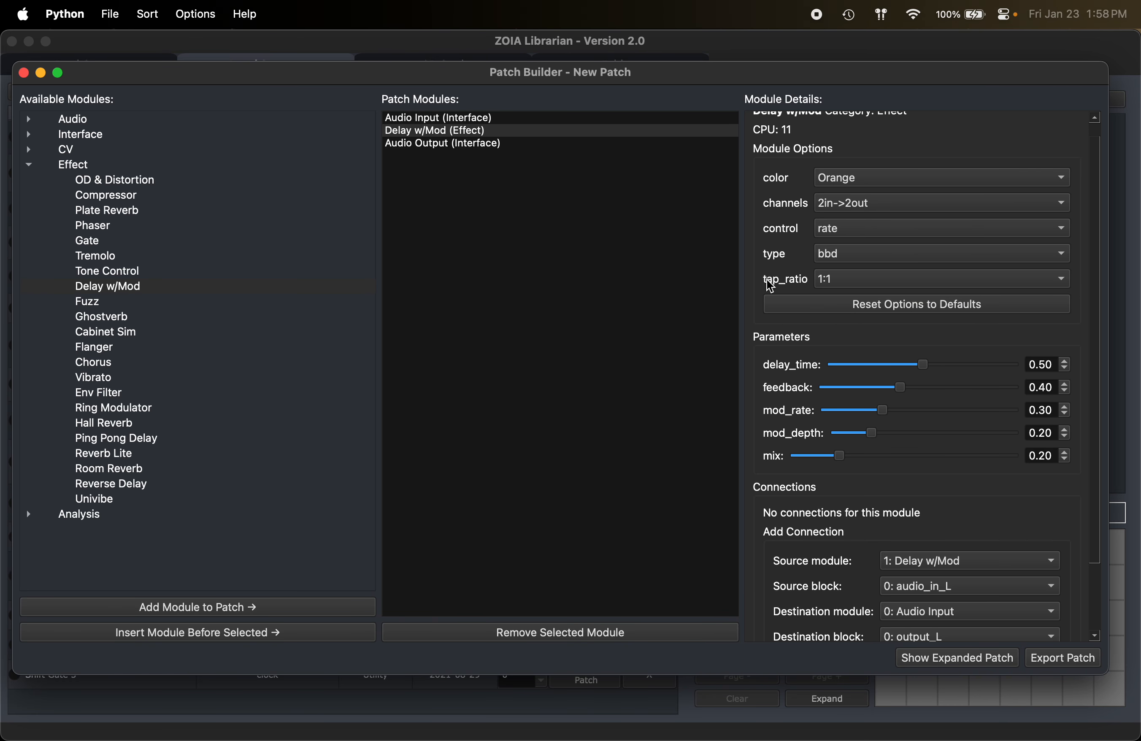
{"action": "scroll", "coordinate": [766, 279], "scroll_direction": "up", "scroll_amount": 1}
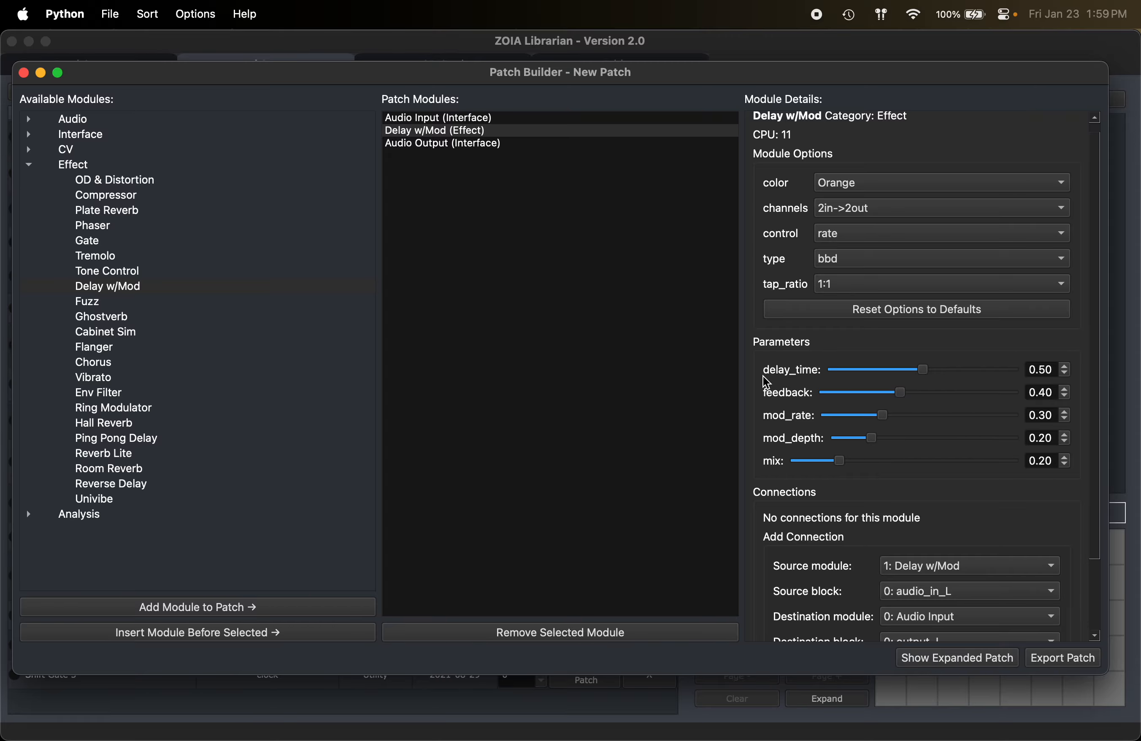
{"action": "left_click_drag", "start_coordinate": [843, 463], "coordinate": [974, 464]}
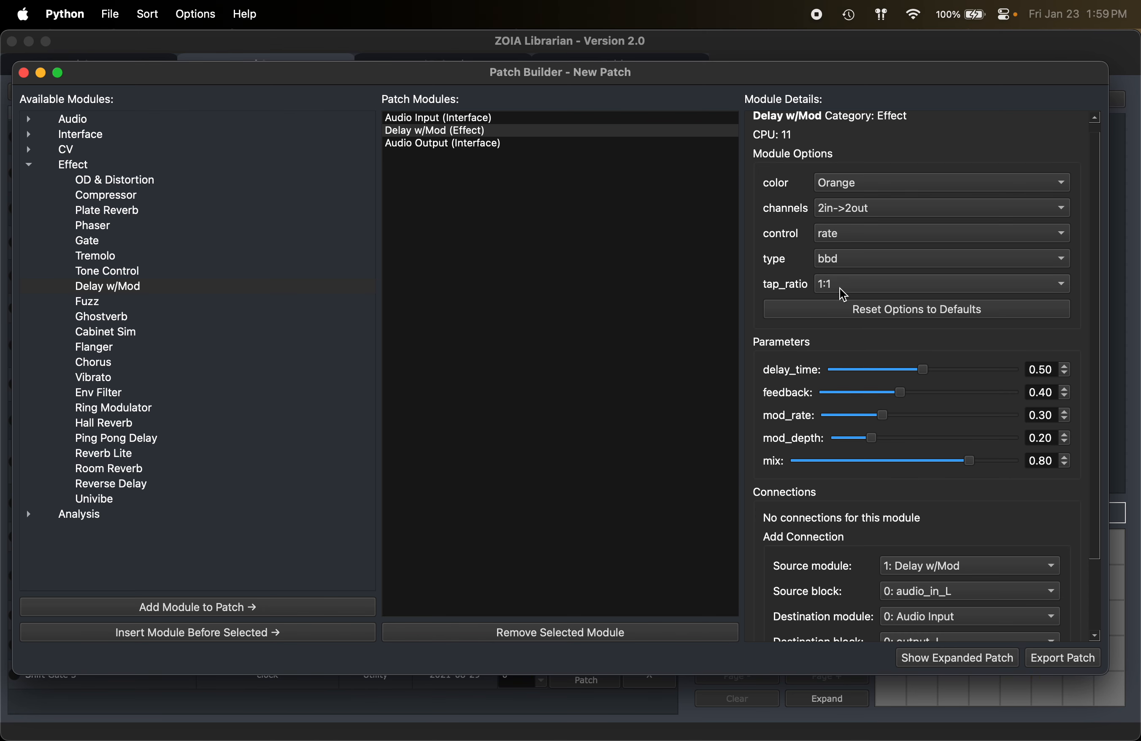
Set the Audio Output module's color to Red, turn its gain control on, and check the expanded patch view
{"action": "left_click", "coordinate": [509, 144]}
{"action": "left_click", "coordinate": [888, 199]}
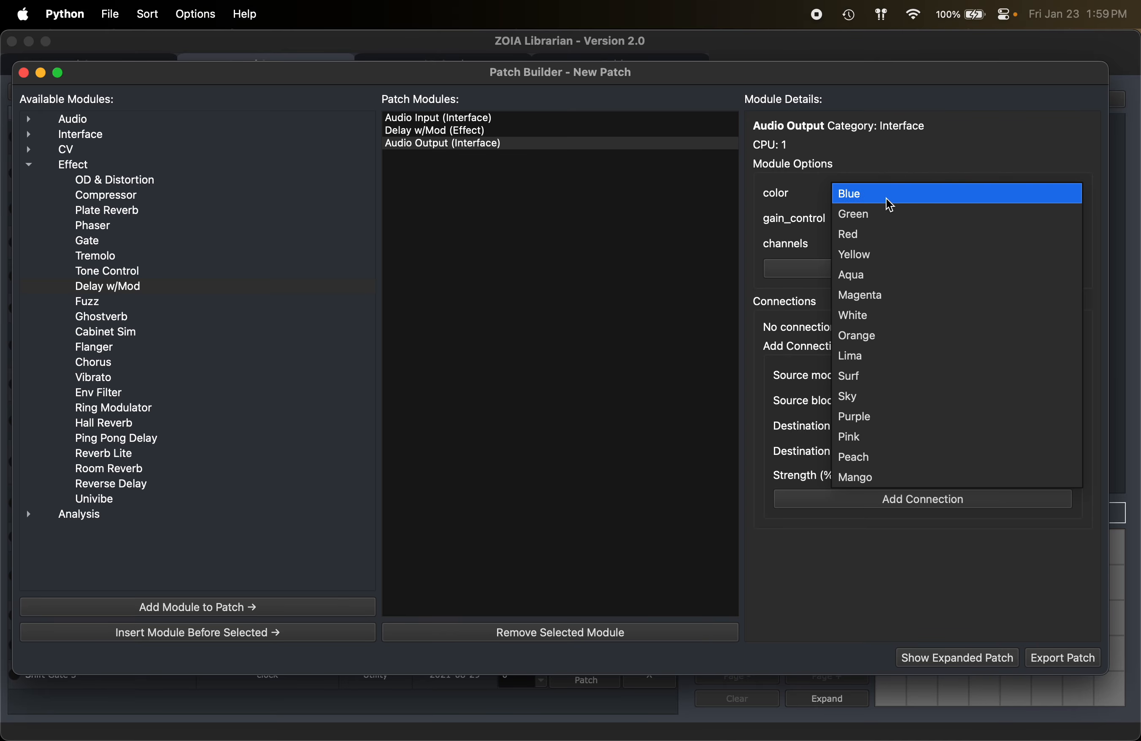
{"action": "left_click", "coordinate": [874, 234]}
{"action": "left_click", "coordinate": [875, 220]}
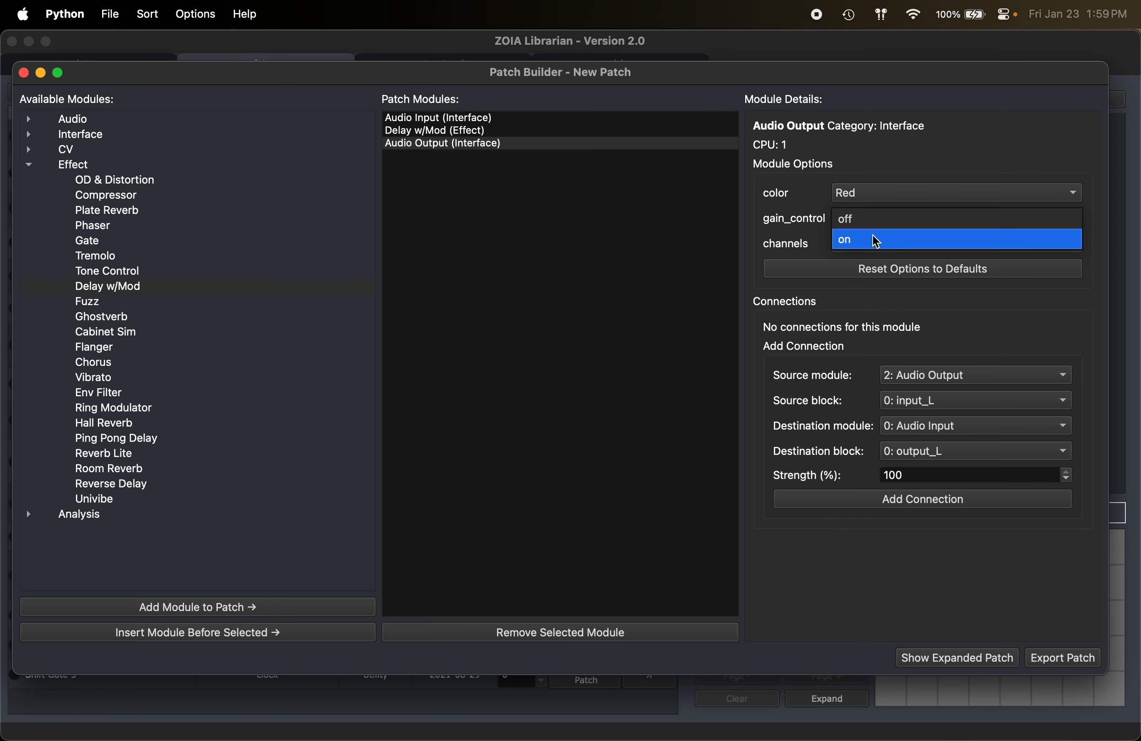
{"action": "left_click", "coordinate": [876, 241]}
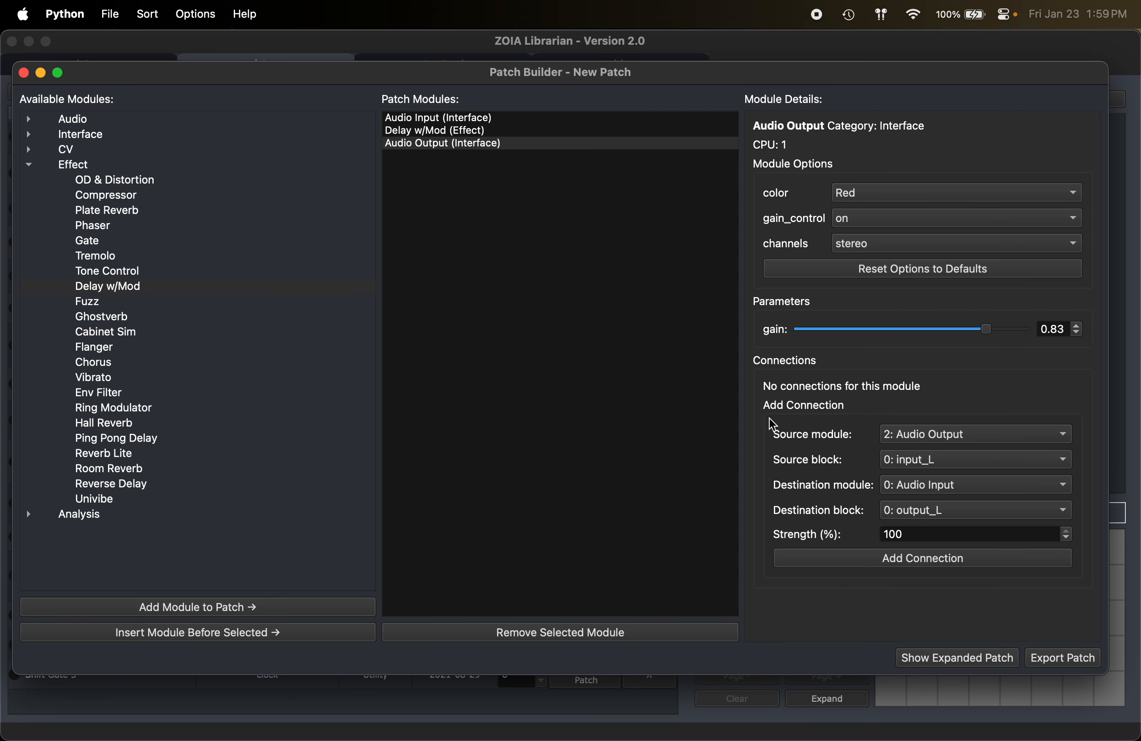
{"action": "left_click", "coordinate": [977, 659]}
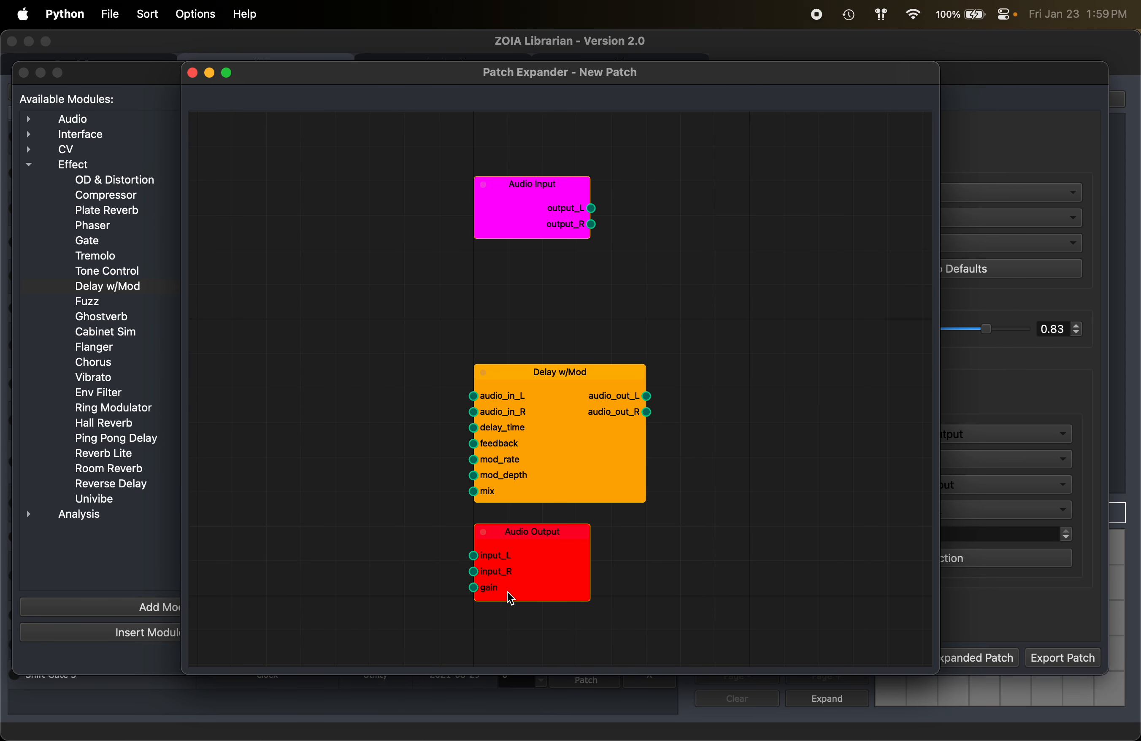
{"action": "left_click", "coordinate": [193, 73]}
Connect the Audio Input module's output_L to the Delay w/Mod module's audio_in_L and check the full entry in the module's connections
{"action": "left_click", "coordinate": [494, 120]}
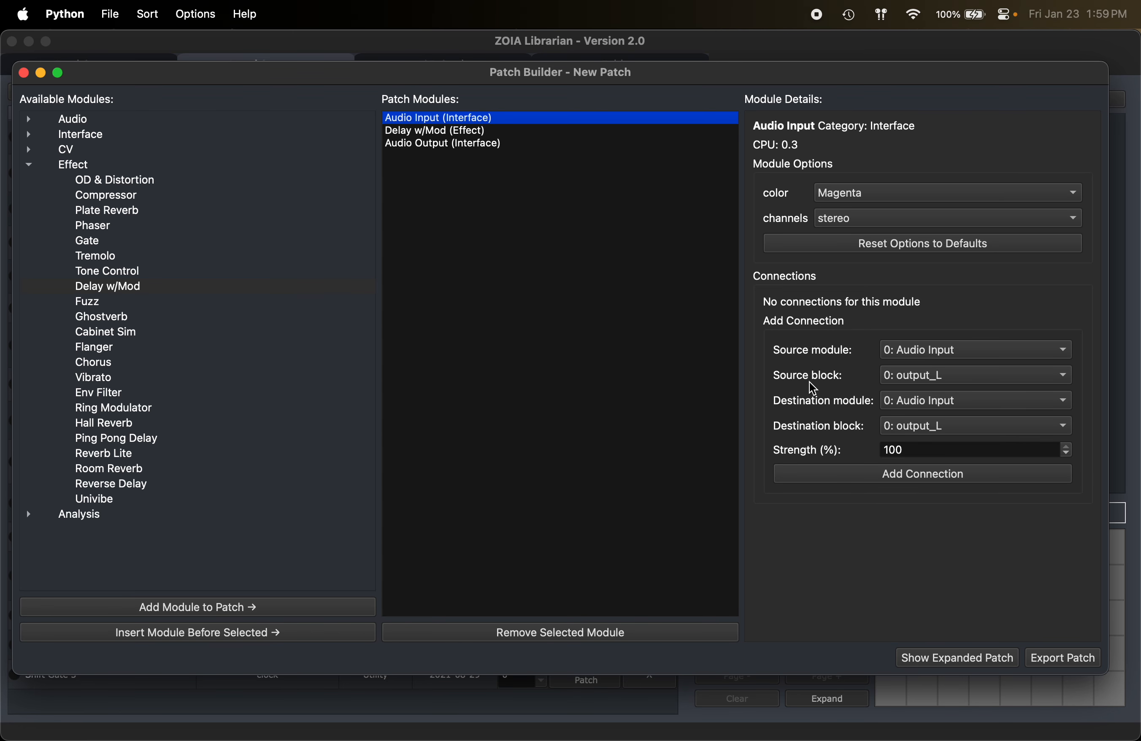
{"action": "left_click", "coordinate": [943, 351]}
{"action": "left_click", "coordinate": [941, 353]}
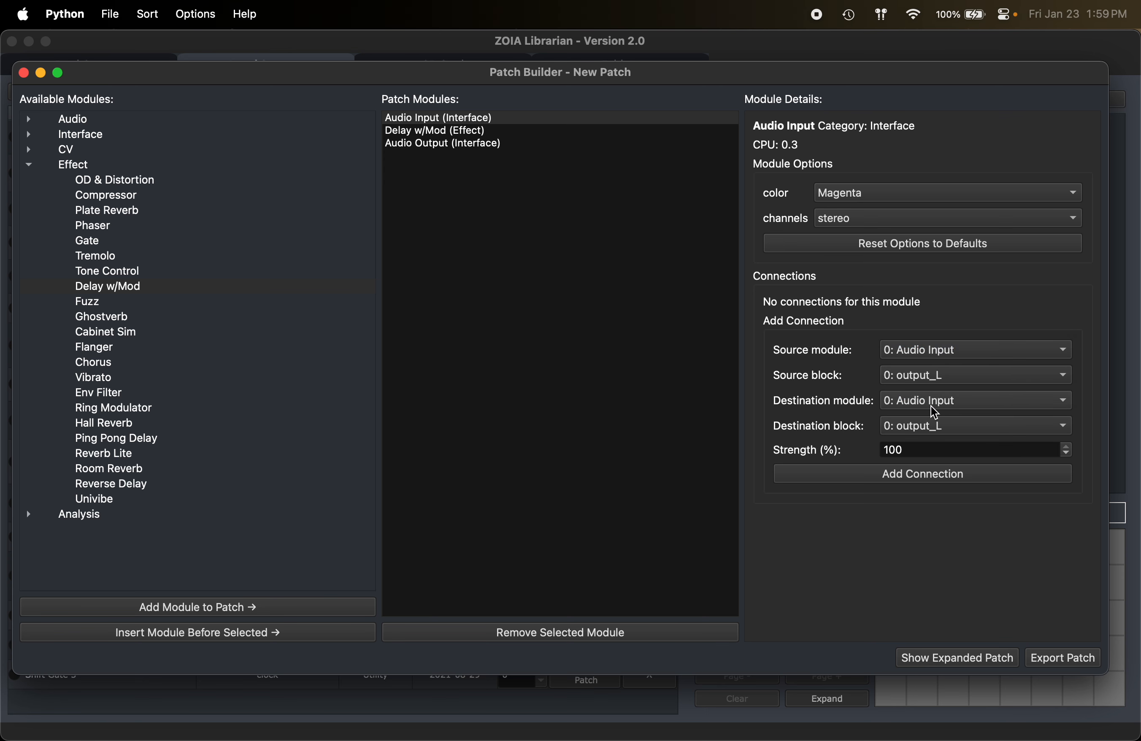
{"action": "left_click", "coordinate": [931, 407]}
{"action": "left_click", "coordinate": [947, 421]}
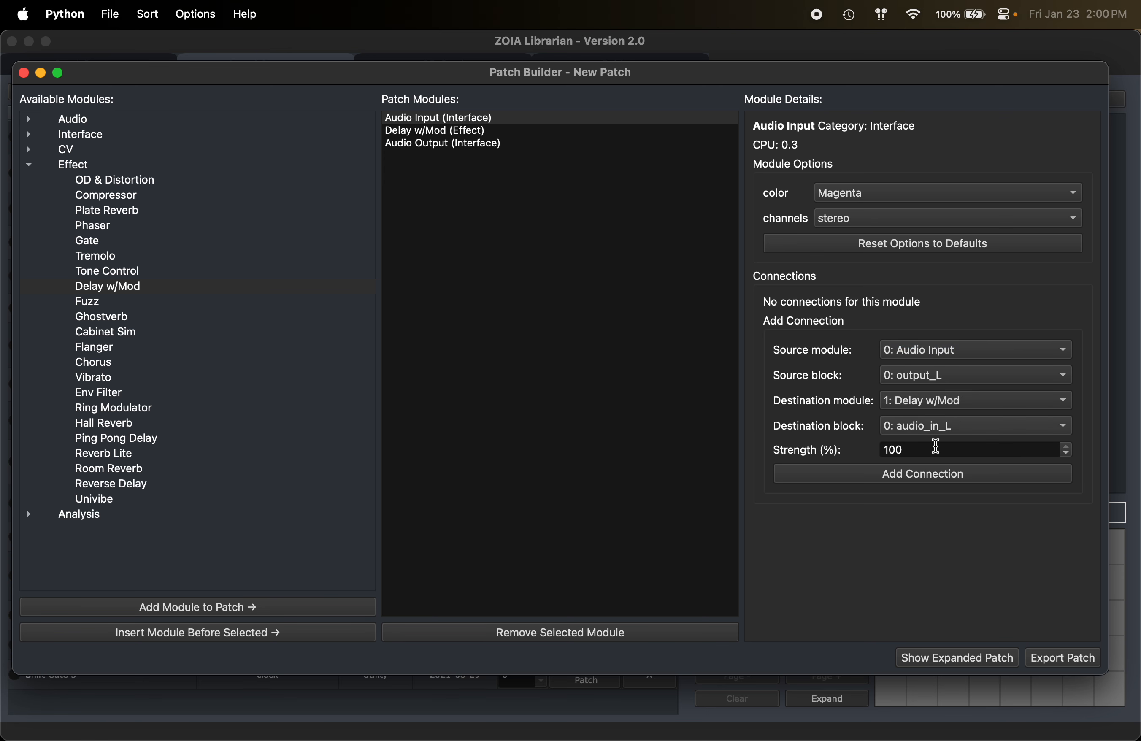
{"action": "left_click", "coordinate": [931, 476]}
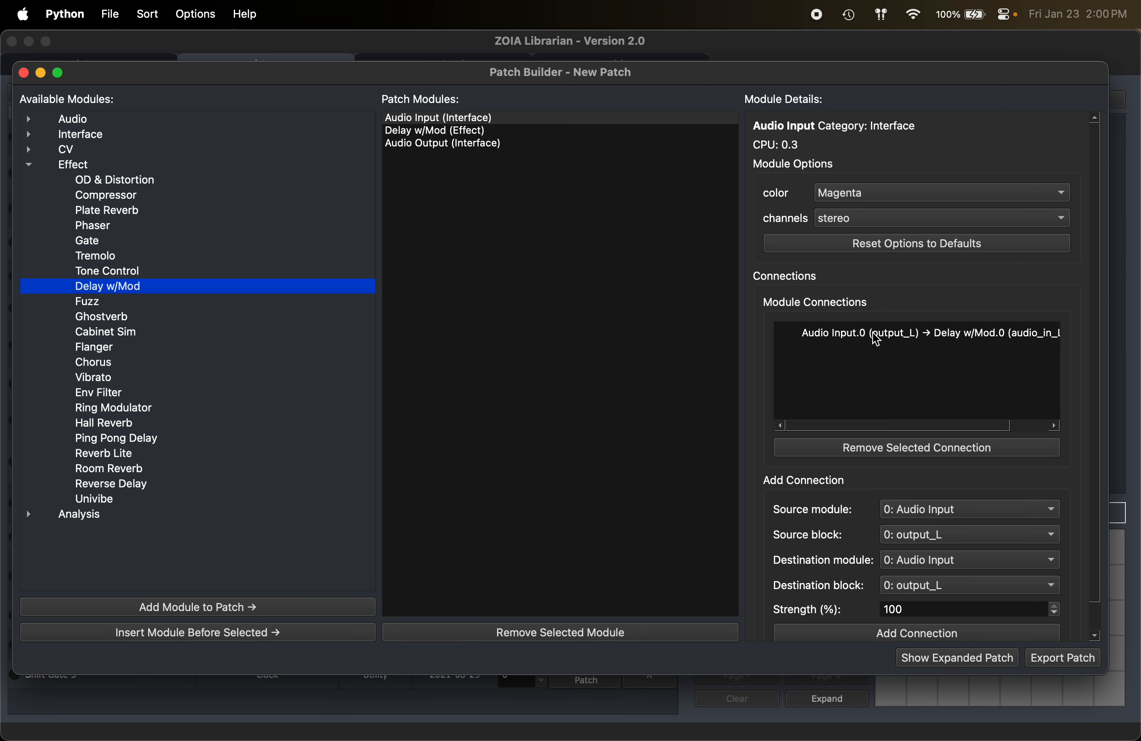
{"action": "scroll", "coordinate": [874, 333], "scroll_direction": "down", "scroll_amount": 2}
{"action": "scroll", "coordinate": [874, 333], "scroll_direction": "up", "scroll_amount": 2}
{"action": "scroll", "coordinate": [845, 342], "scroll_direction": "right", "scroll_amount": 3}
{"action": "scroll", "coordinate": [798, 333], "scroll_direction": "left", "scroll_amount": 3}
{"action": "scroll", "coordinate": [802, 339], "scroll_direction": "right", "scroll_amount": 3}
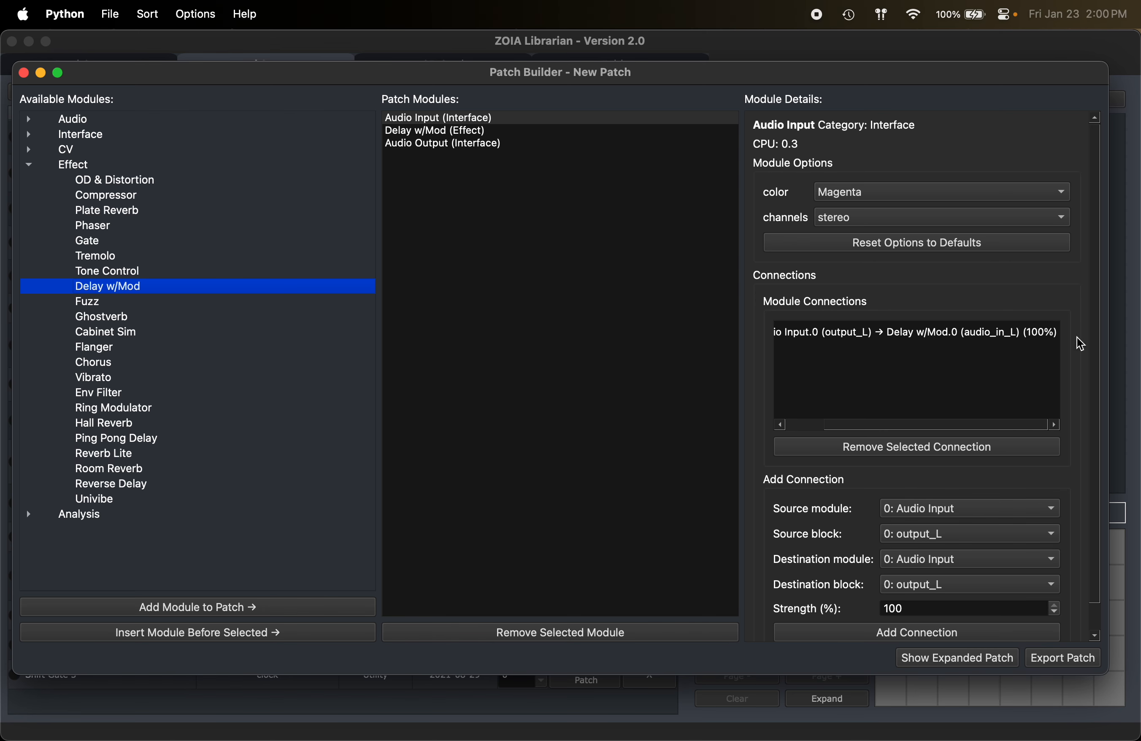
{"action": "scroll", "coordinate": [879, 341], "scroll_direction": "left", "scroll_amount": 3}
Connect the Audio Input module's output_R to the Delay w/Mod module's audio_in_R
{"action": "scroll", "coordinate": [850, 492], "scroll_direction": "down", "scroll_amount": 2}
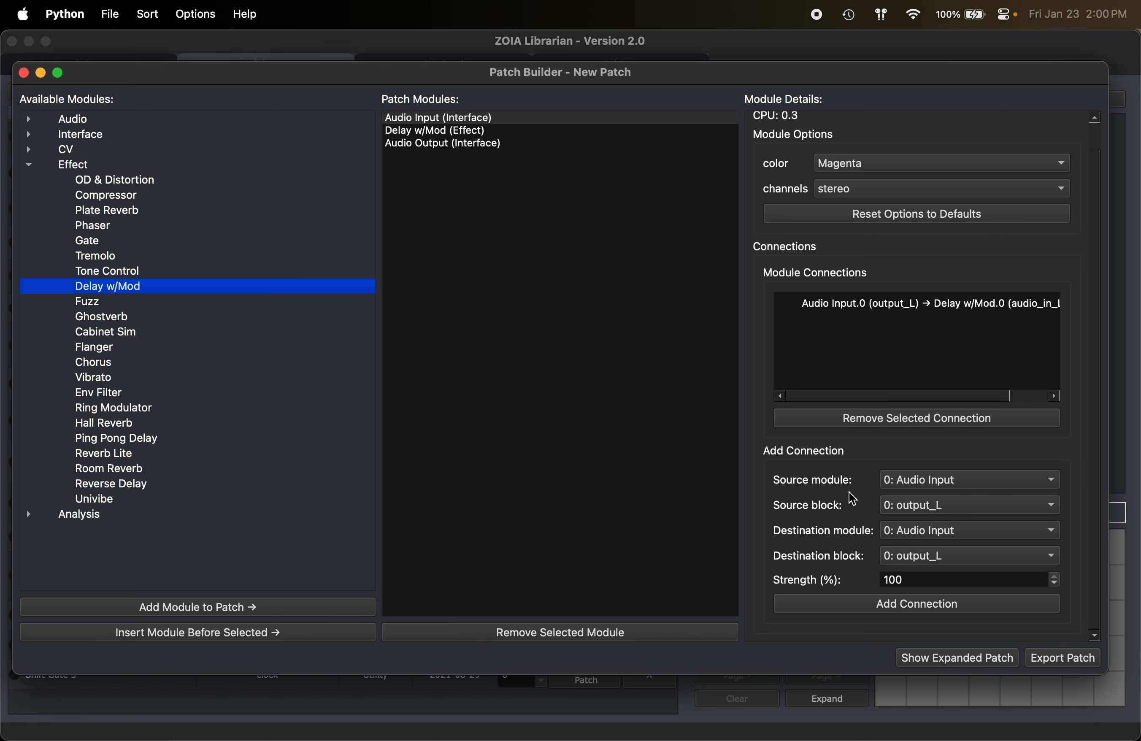
{"action": "left_click", "coordinate": [915, 479]}
{"action": "left_click", "coordinate": [950, 505]}
{"action": "left_click", "coordinate": [941, 525]}
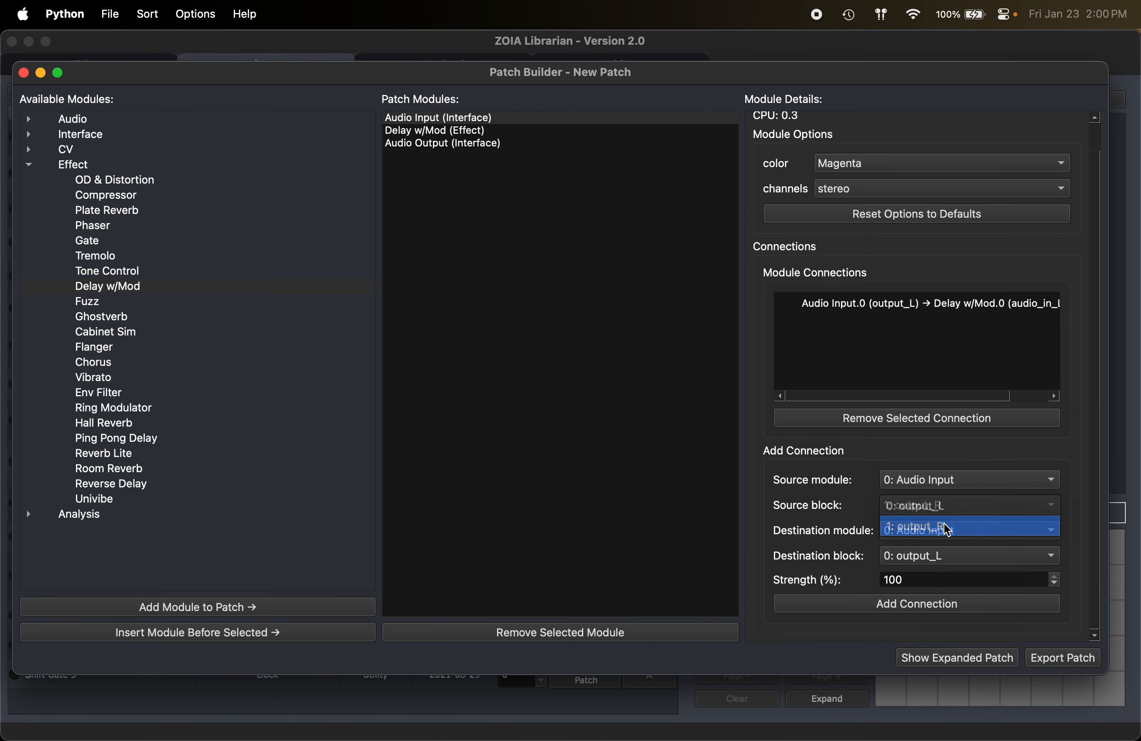
{"action": "left_click", "coordinate": [943, 531]}
{"action": "left_click", "coordinate": [948, 552]}
{"action": "left_click", "coordinate": [943, 556]}
{"action": "left_click", "coordinate": [939, 576]}
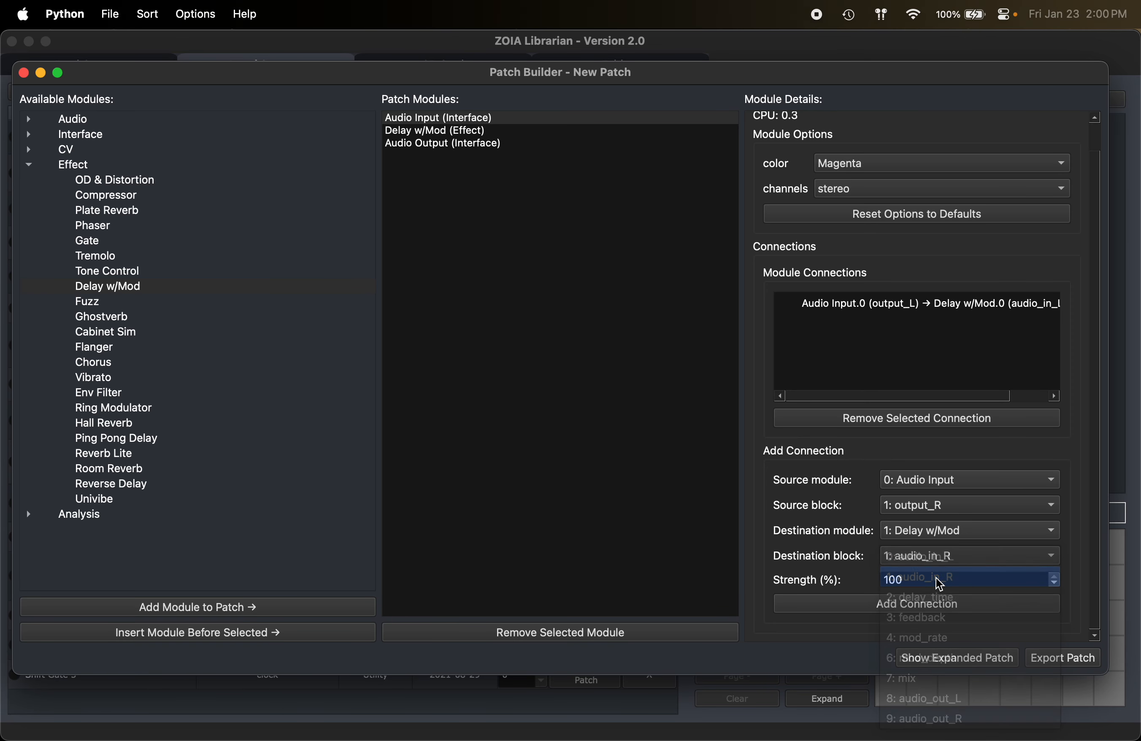
{"action": "left_click", "coordinate": [918, 604]}
Connect the Delay w/Mod module's audio_out_L to the Audio Output module's input_L
{"action": "left_click", "coordinate": [459, 132]}
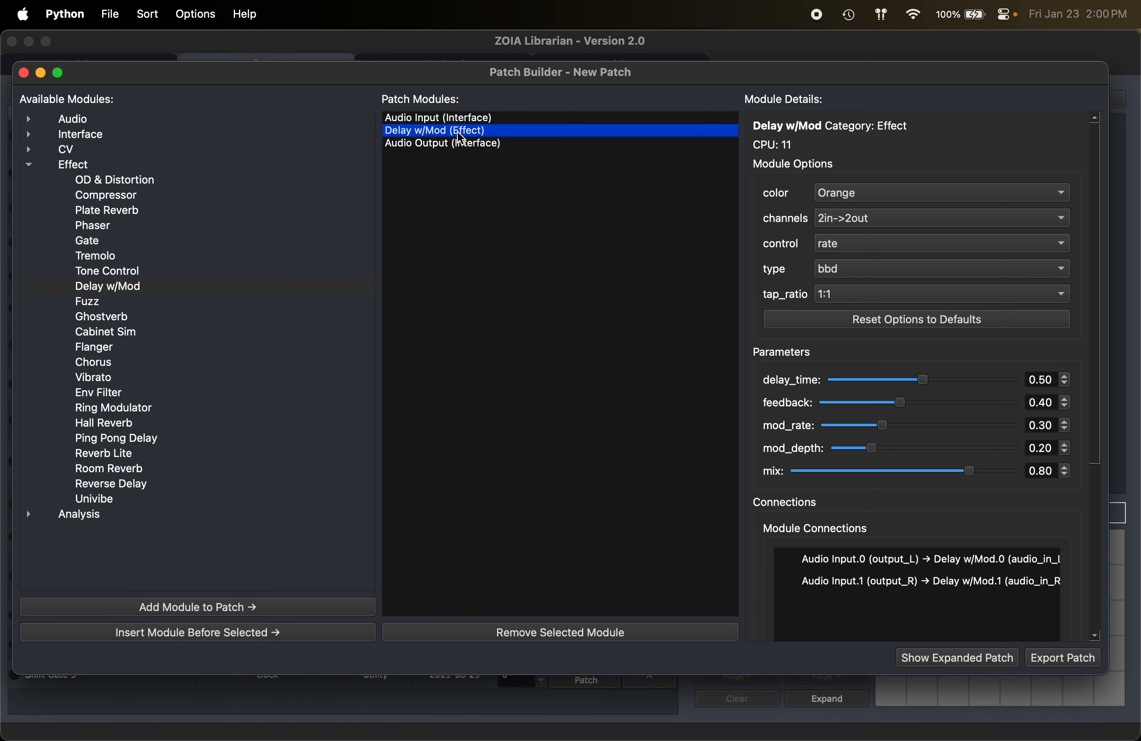
{"action": "scroll", "coordinate": [751, 360], "scroll_direction": "down", "scroll_amount": 5}
{"action": "left_click", "coordinate": [920, 507]}
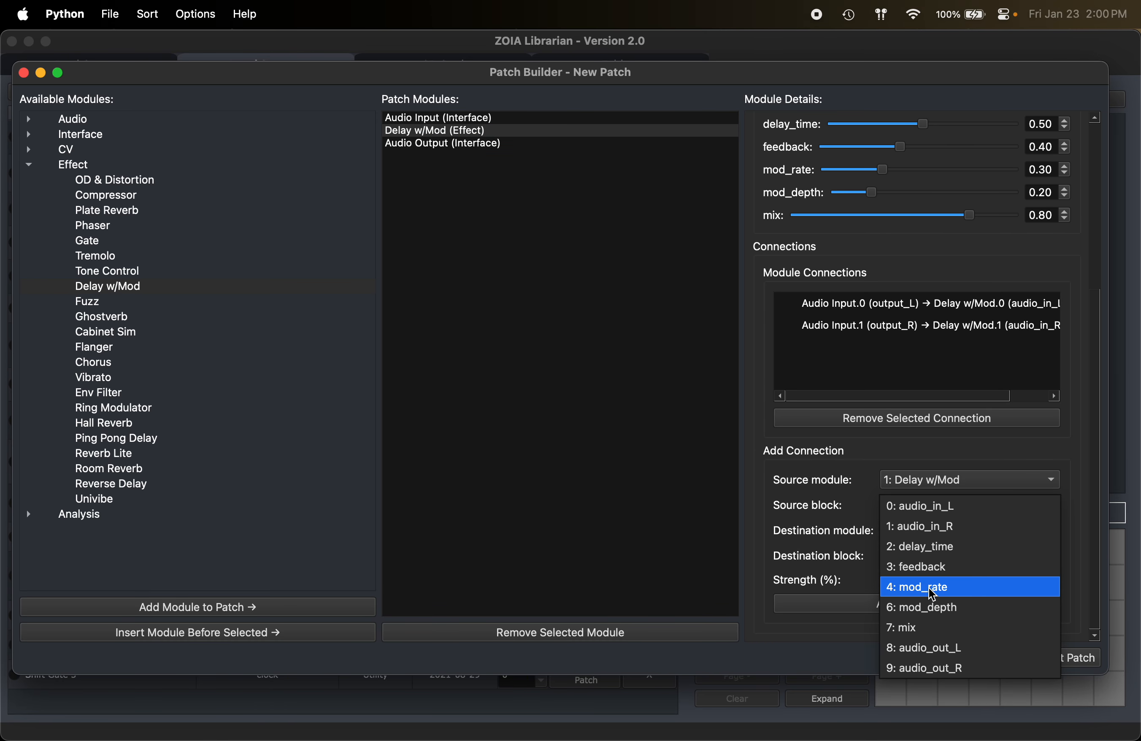
{"action": "left_click", "coordinate": [945, 649]}
{"action": "left_click", "coordinate": [949, 543]}
{"action": "left_click", "coordinate": [950, 550]}
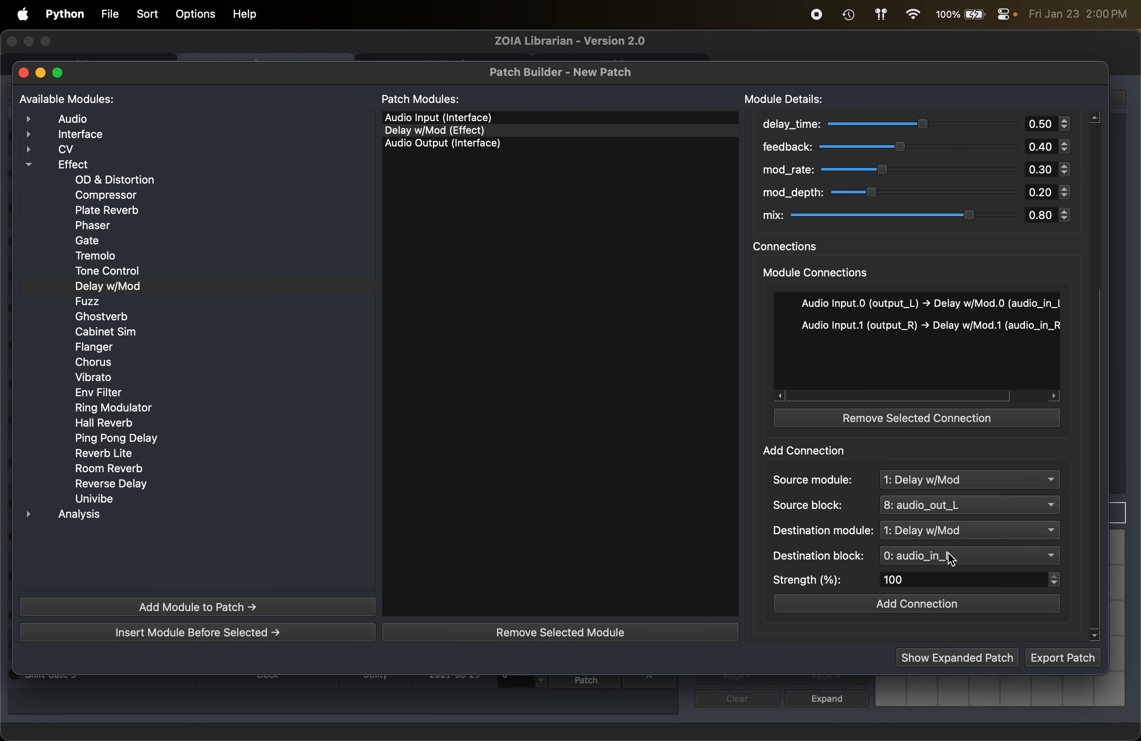
{"action": "left_click", "coordinate": [954, 530]}
{"action": "left_click", "coordinate": [956, 554]}
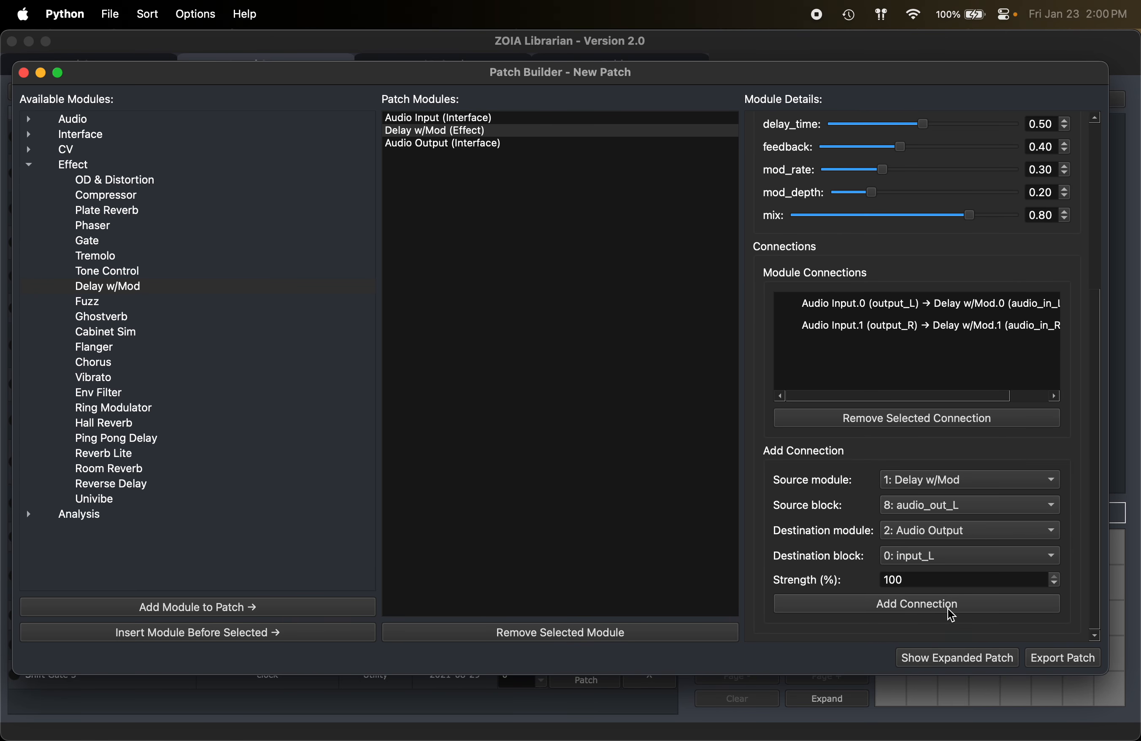
{"action": "left_click", "coordinate": [939, 604]}
Connect the Delay w/Mod module's audio_out_R to the Audio Output module's input_R and check the routing in the expanded patch view
{"action": "left_click", "coordinate": [923, 510]}
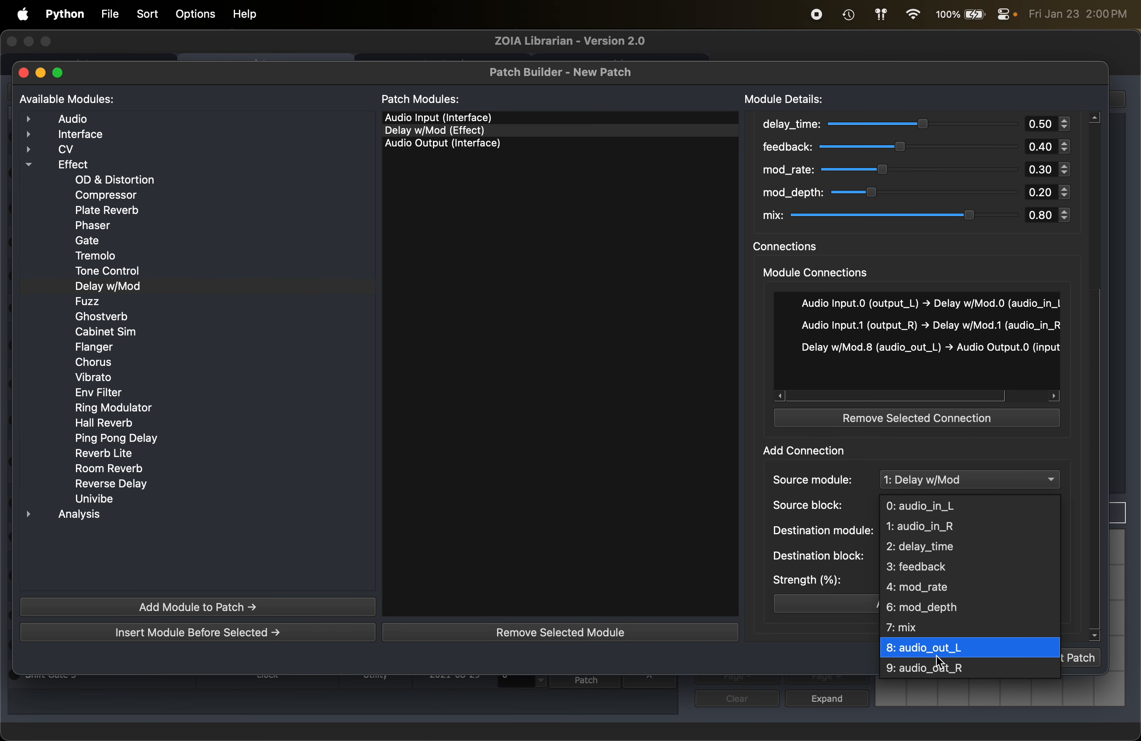
{"action": "left_click", "coordinate": [920, 668]}
{"action": "left_click", "coordinate": [920, 533]}
{"action": "left_click", "coordinate": [935, 573]}
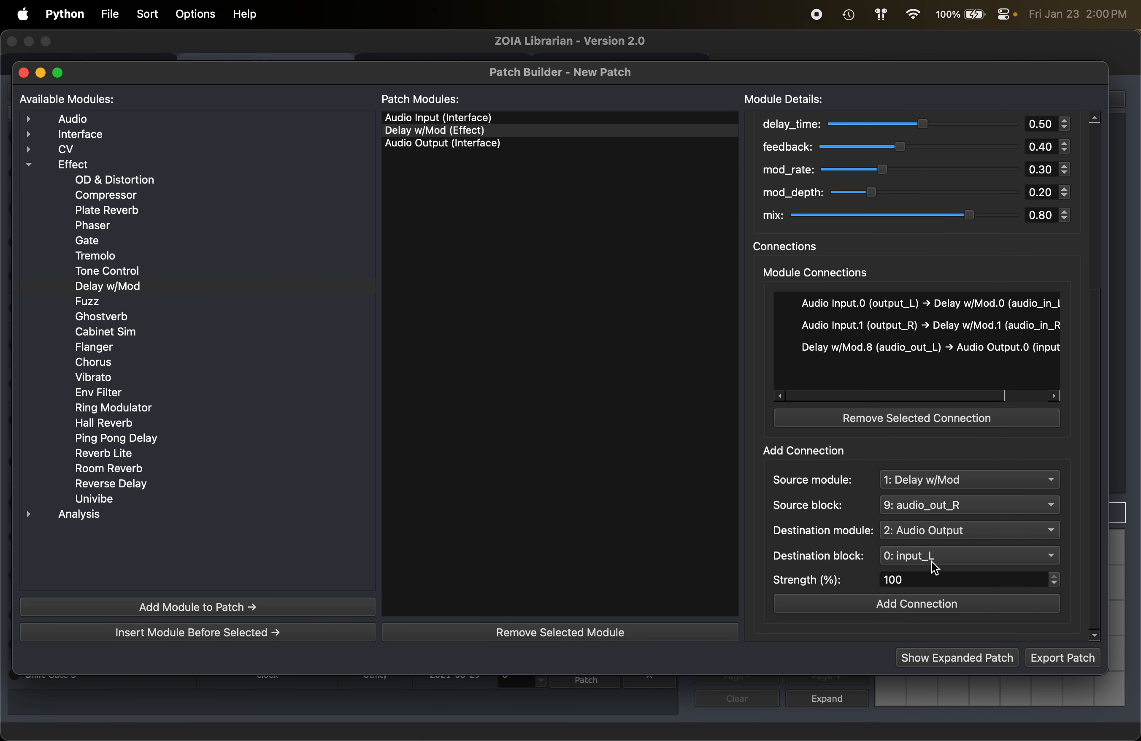
{"action": "left_click", "coordinate": [935, 559]}
{"action": "left_click", "coordinate": [936, 579]}
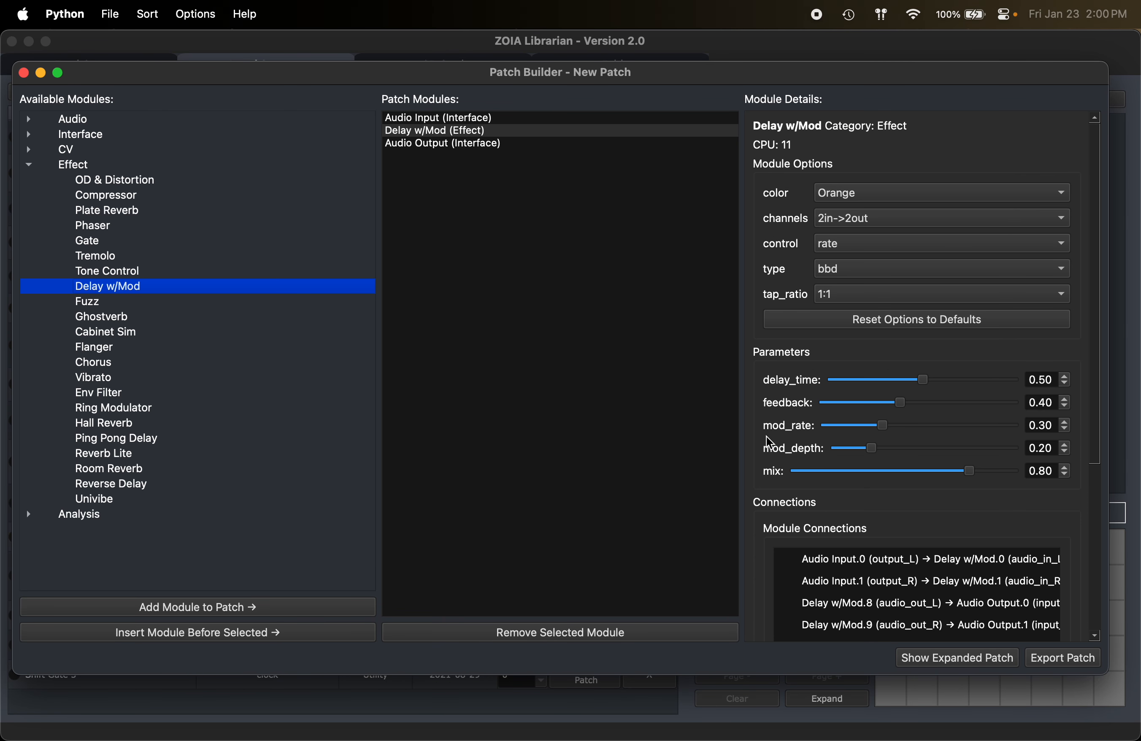
{"action": "left_click", "coordinate": [967, 666]}
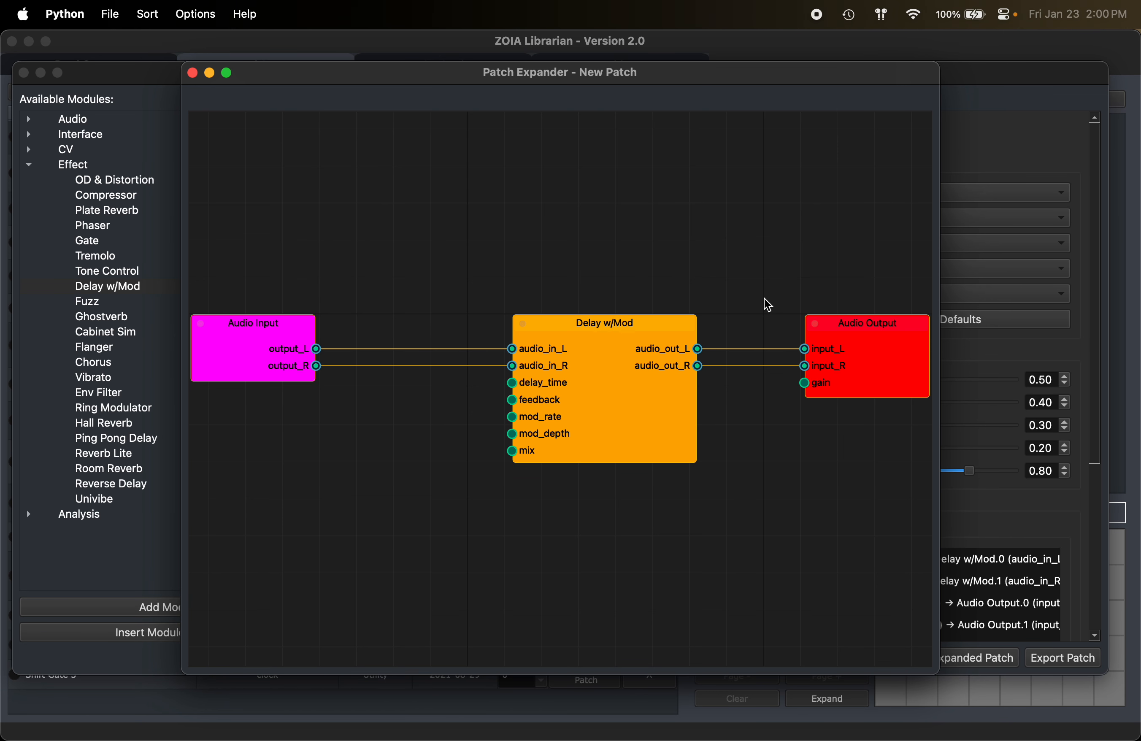
{"action": "left_click", "coordinate": [193, 74]}
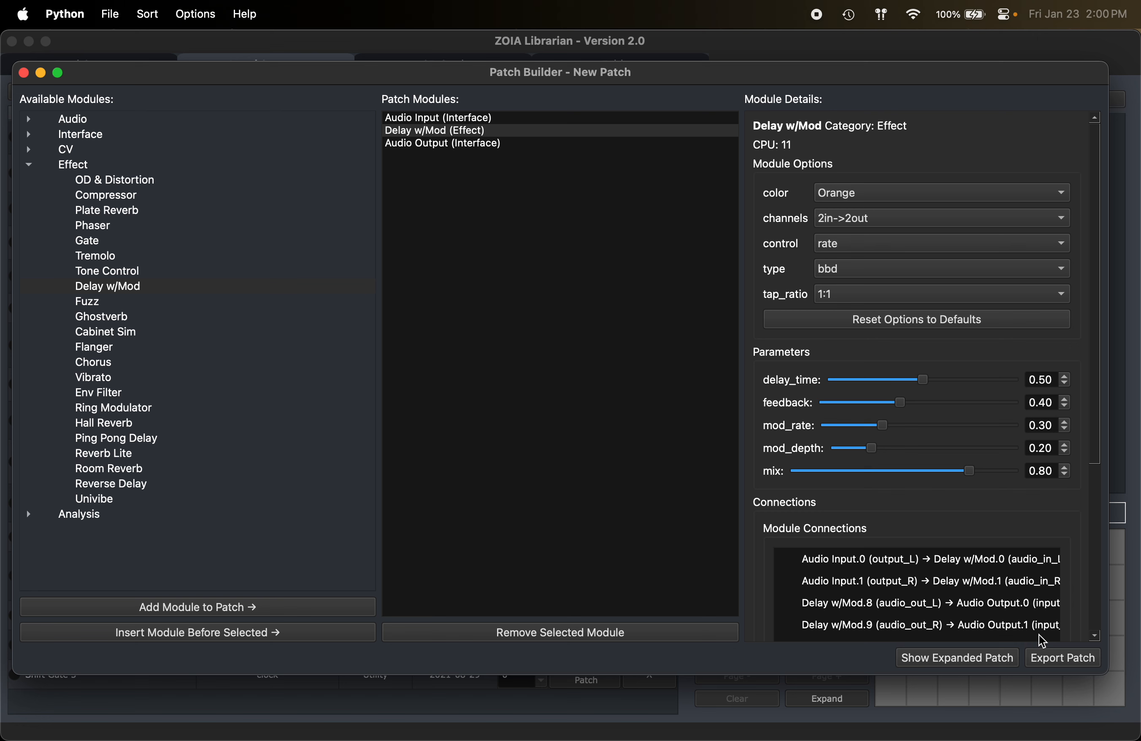
Export the new patch with the title SimpleDelay
{"action": "left_click", "coordinate": [1066, 660]}
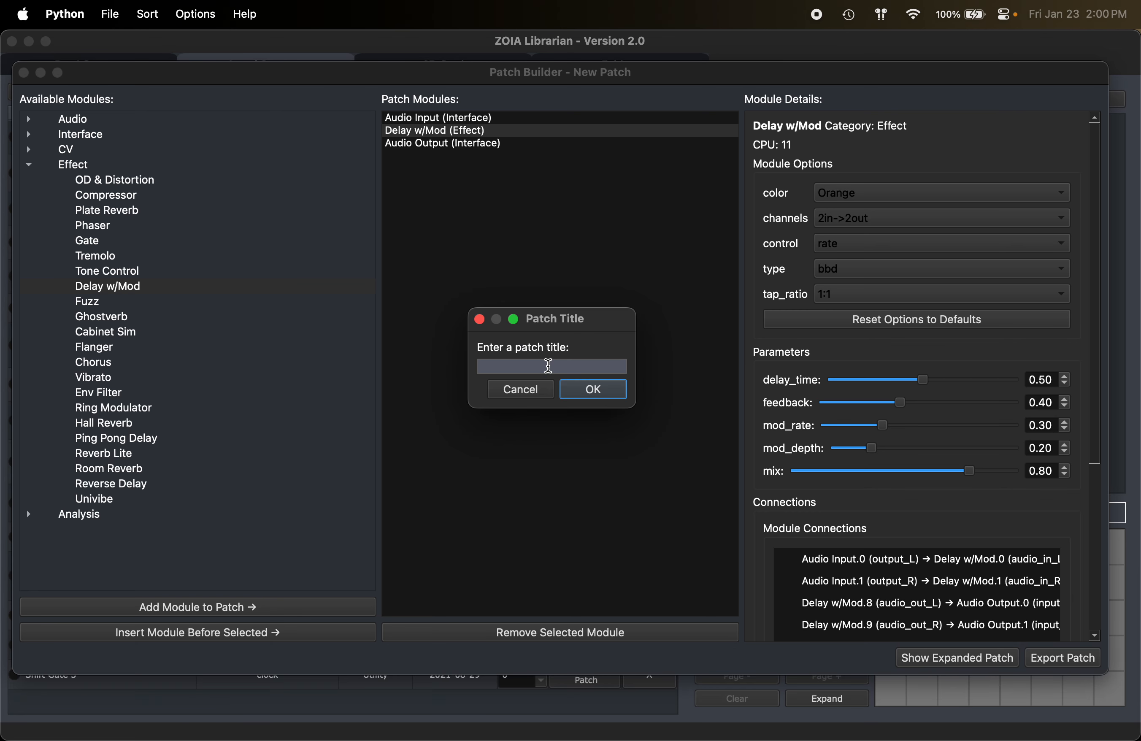
{"action": "type", "text": "SimpleDel"}
{"action": "key", "text": "BackSpace"}
{"action": "key", "text": "BackSpace"}
{"action": "key", "text": "BackSpace"}
{"action": "type", "text": "del"}
{"action": "key", "text": "BackSpace"}
{"action": "key", "text": "BackSpace"}
{"action": "key", "text": "BackSpace"}
{"action": "type", "text": "Delay"}
{"action": "key", "text": "Return"}
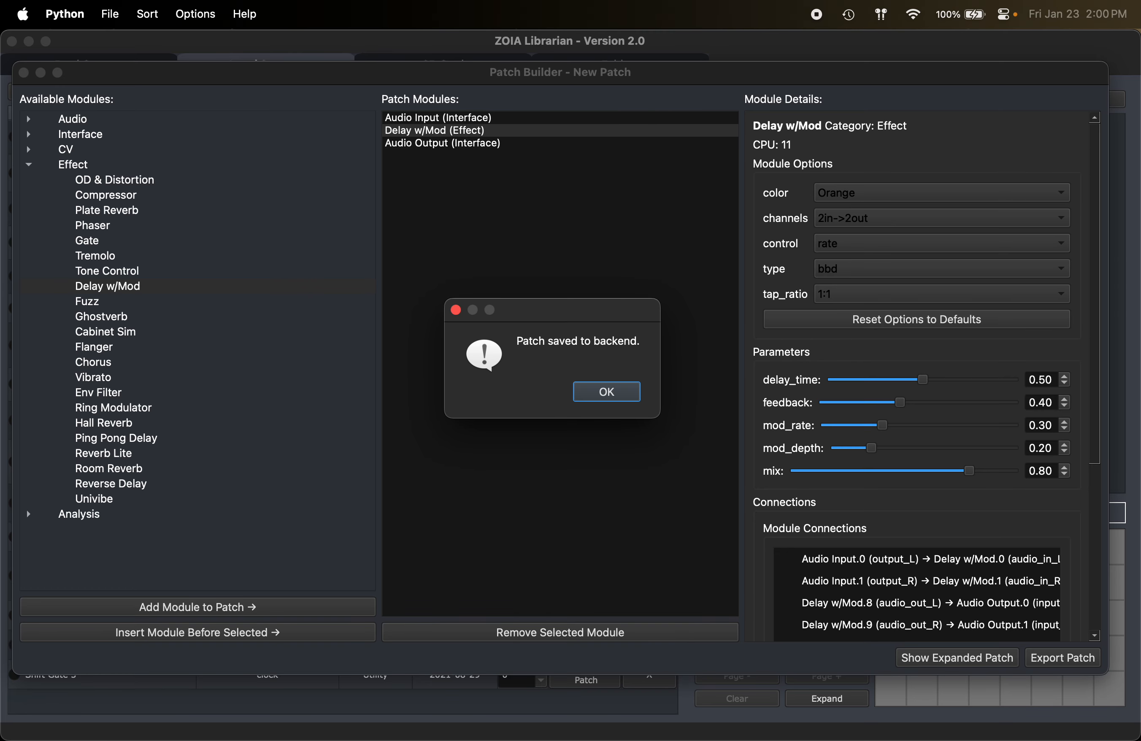
{"action": "key", "text": "Return"}
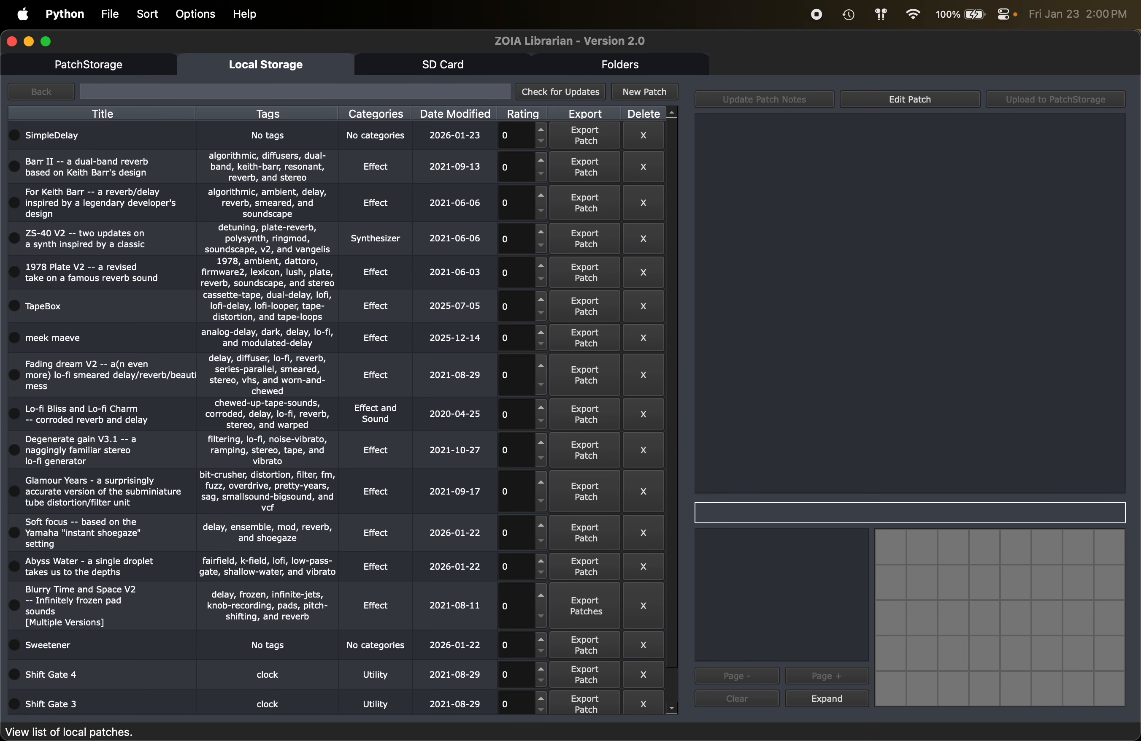
Select the SimpleDelay patch among the local patches and inspect its routing in the expanded view
{"action": "left_click", "coordinate": [71, 139]}
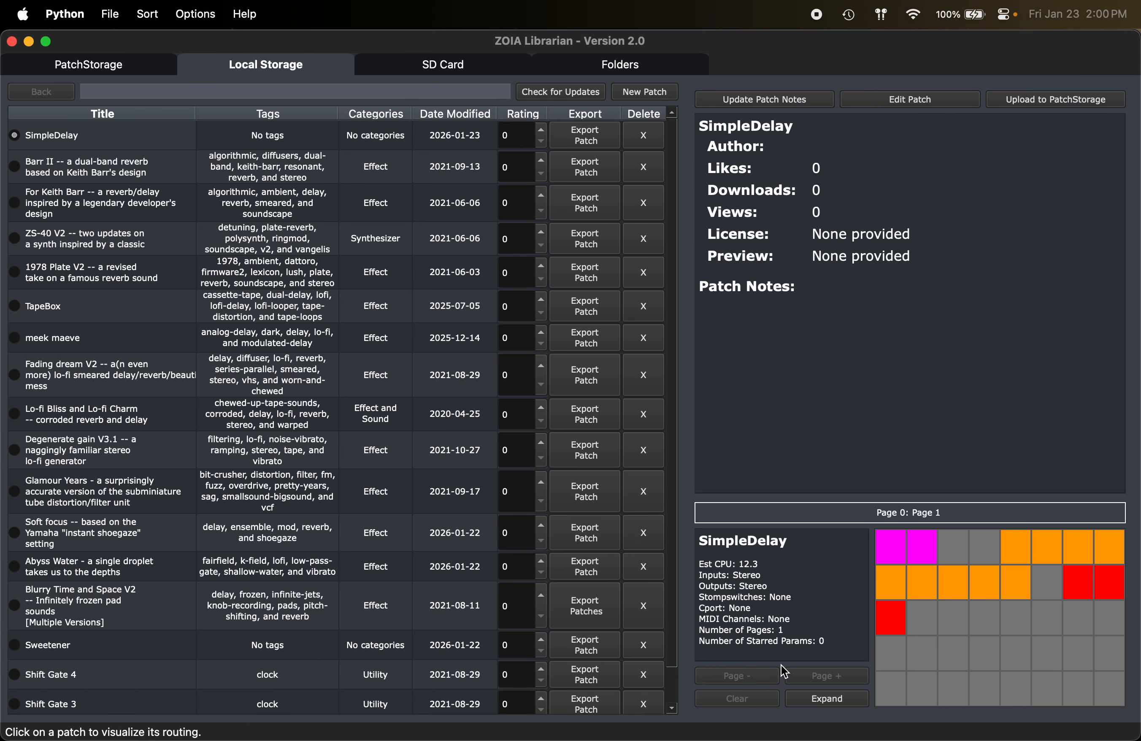
{"action": "left_click", "coordinate": [812, 696]}
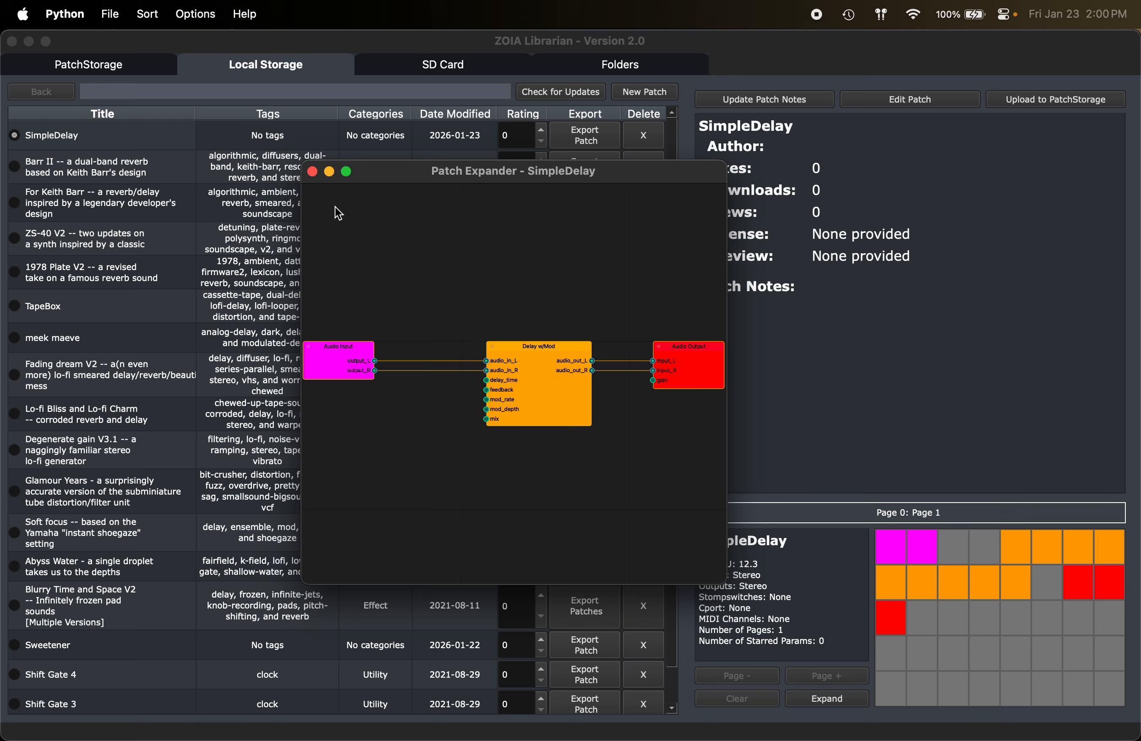
{"action": "left_click", "coordinate": [312, 172]}
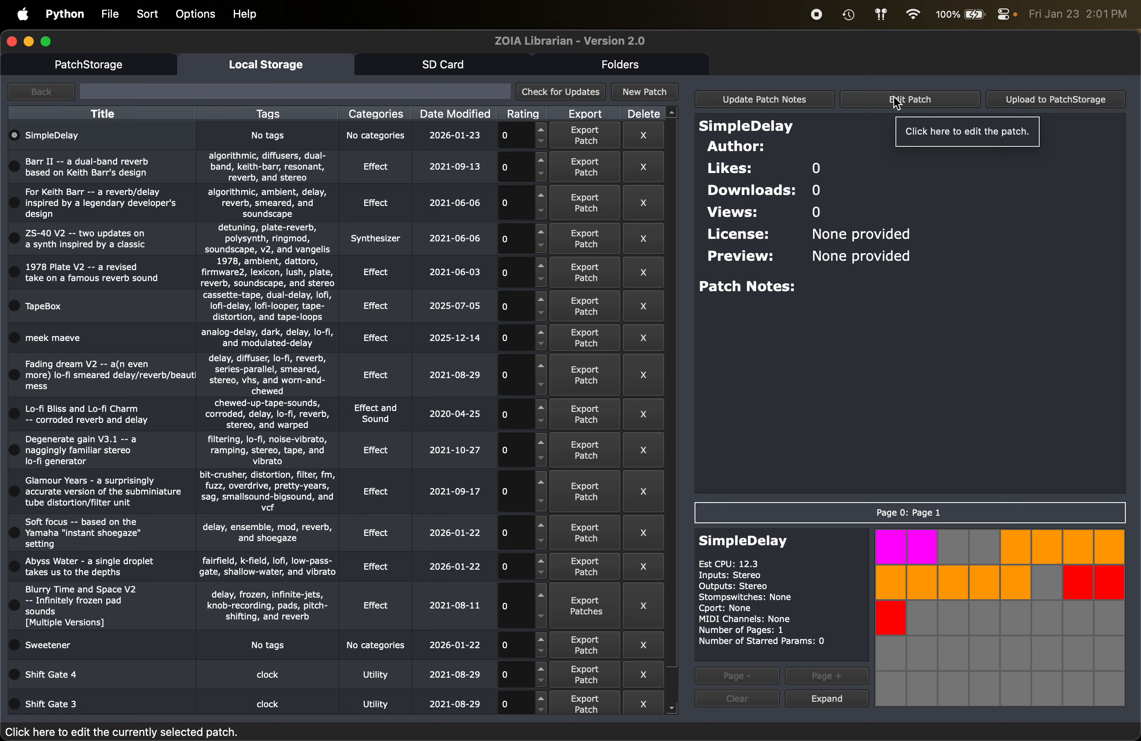
Open the SimpleDelay patch for editing and check its expanded routing and the Delay w/Mod module's details
{"action": "left_click", "coordinate": [907, 103]}
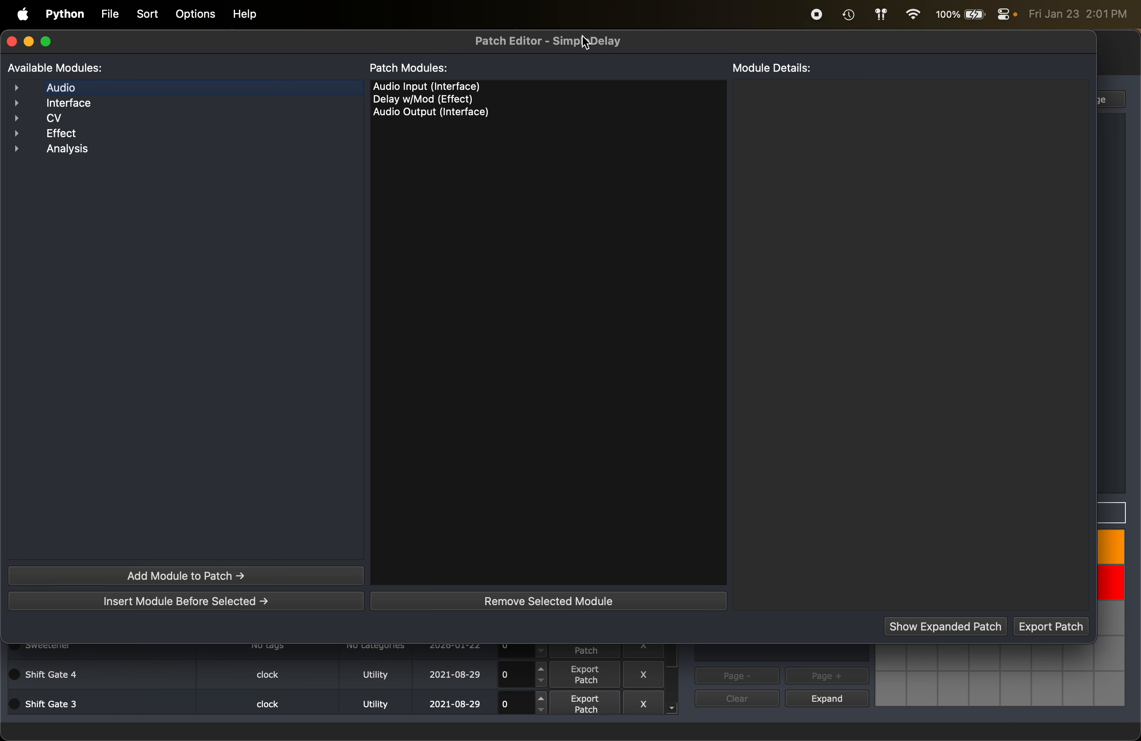
{"action": "left_click_drag", "start_coordinate": [582, 36], "coordinate": [622, 81]}
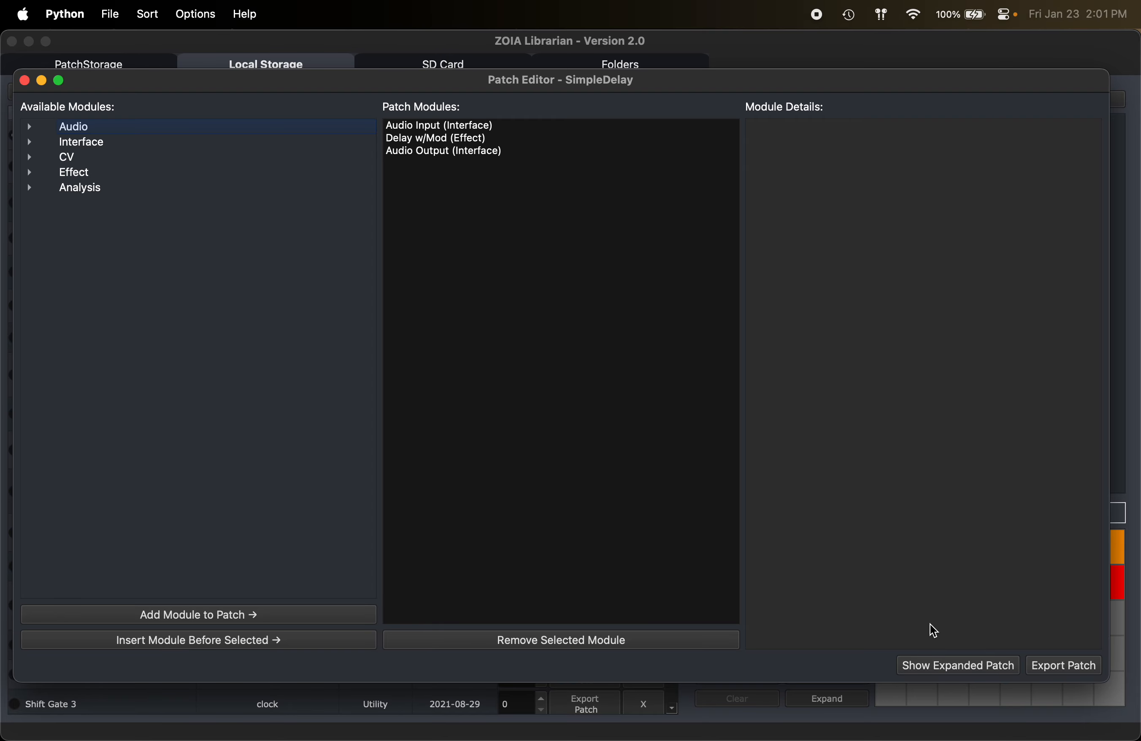
{"action": "left_click", "coordinate": [946, 663]}
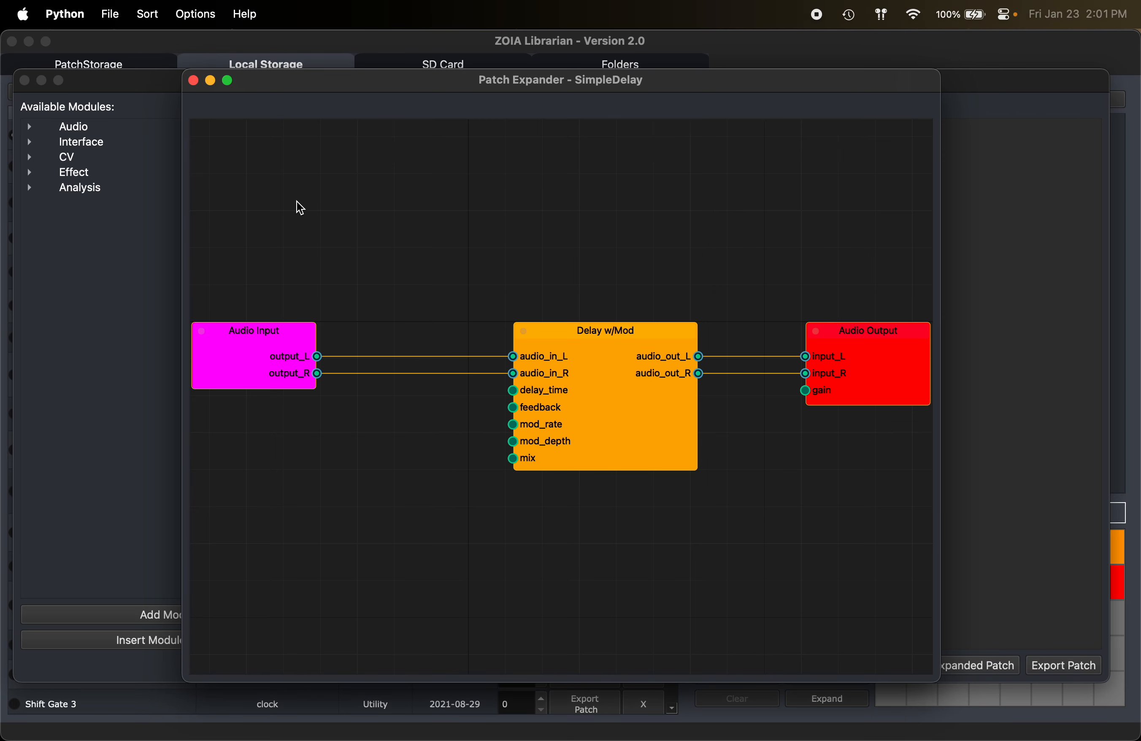
{"action": "left_click", "coordinate": [193, 80]}
{"action": "left_click", "coordinate": [423, 137]}
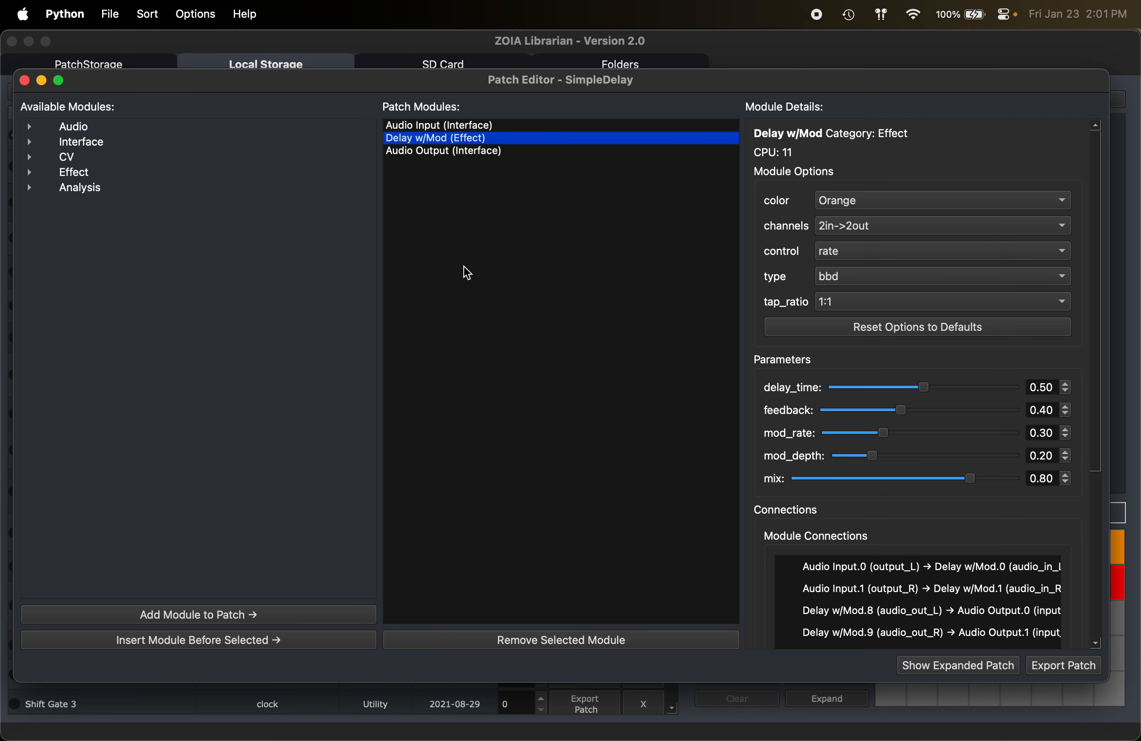
Add an LFO module from the CV category to the SimpleDelay patch
{"action": "left_click", "coordinate": [28, 158]}
{"action": "left_click", "coordinate": [114, 189]}
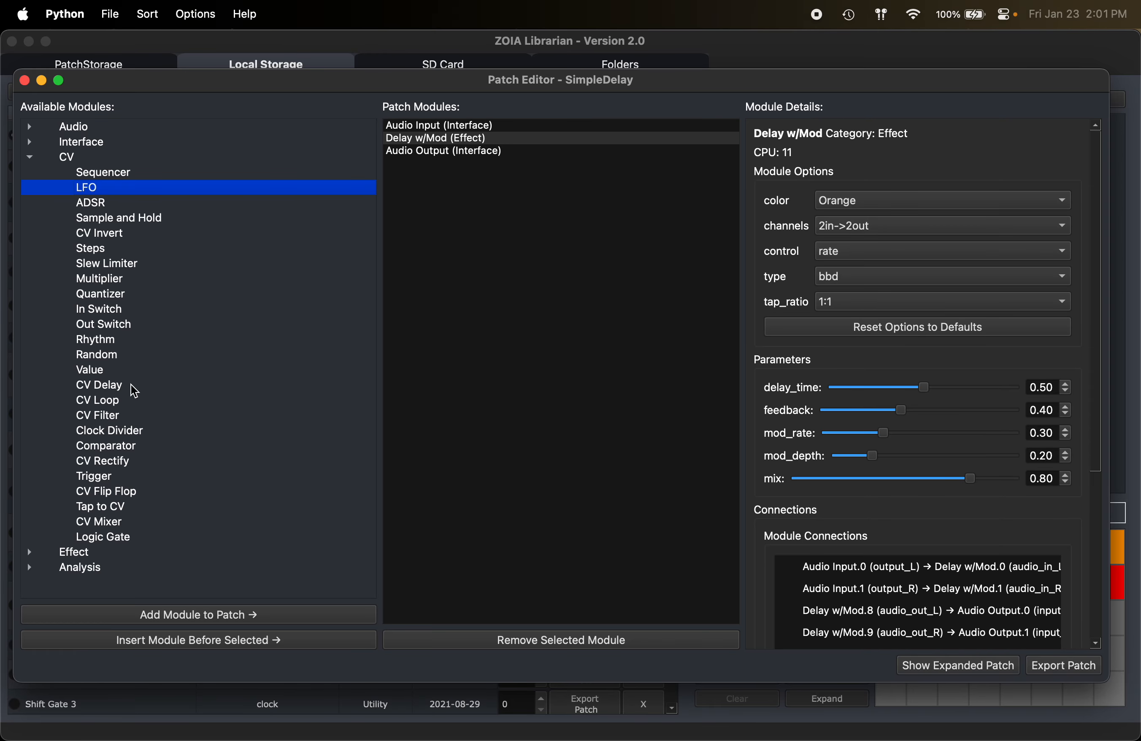
{"action": "left_click", "coordinate": [224, 612]}
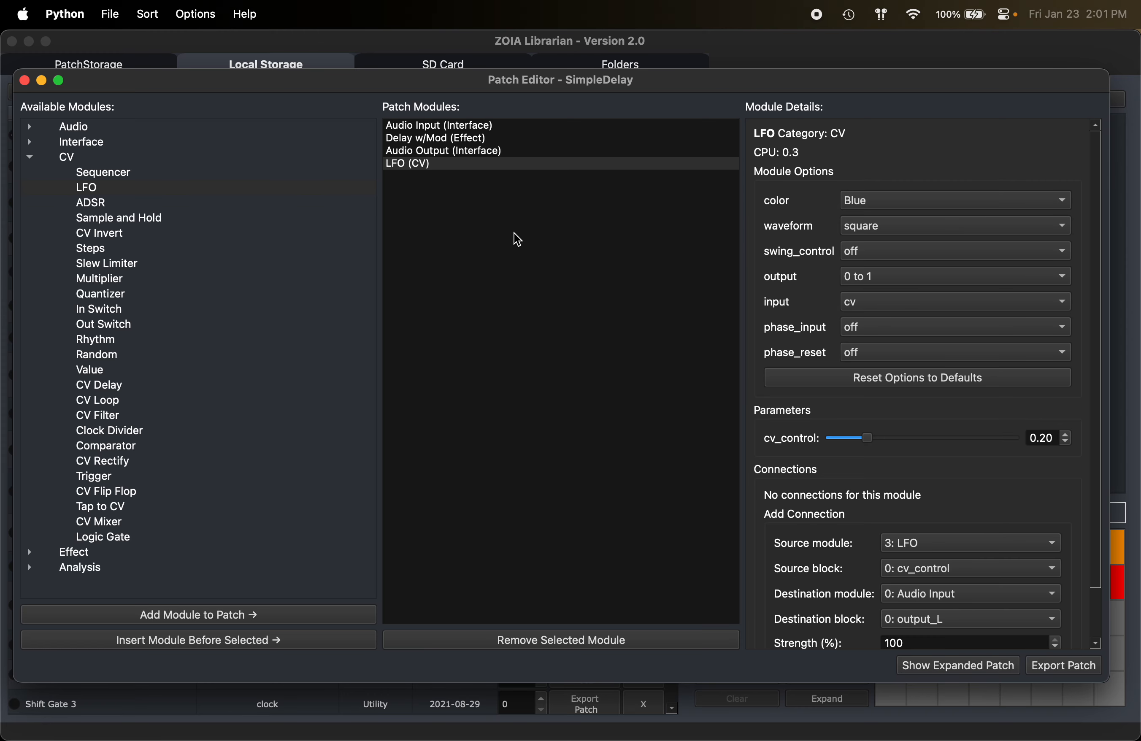
Configure the LFO module with the color Green, a sine waveform and a cv_control of 0.72
{"action": "left_click", "coordinate": [886, 201]}
{"action": "left_click", "coordinate": [881, 222]}
{"action": "left_click", "coordinate": [880, 225]}
{"action": "left_click", "coordinate": [879, 250]}
{"action": "scroll", "coordinate": [763, 313], "scroll_direction": "down", "scroll_amount": 2}
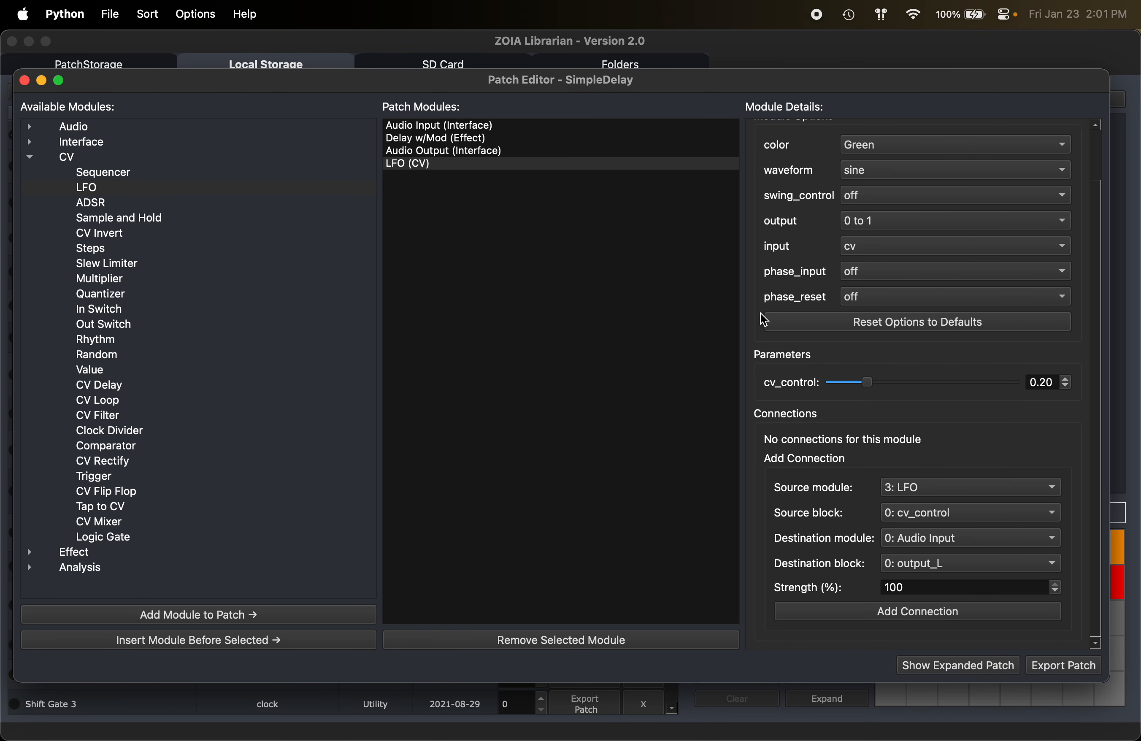
{"action": "left_click_drag", "start_coordinate": [869, 383], "coordinate": [967, 392]}
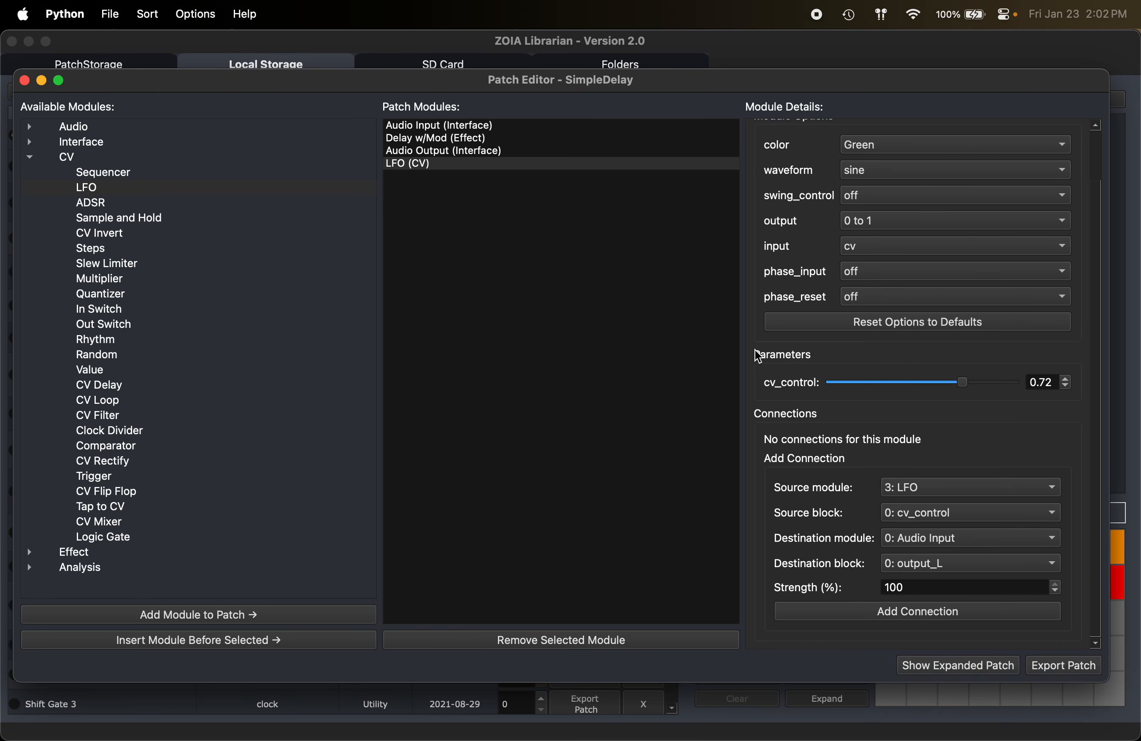
Connect the LFO module's output to the Delay w/Mod module's delay_time at 25% strength
{"action": "left_click", "coordinate": [946, 514]}
{"action": "left_click", "coordinate": [929, 533]}
{"action": "left_click", "coordinate": [929, 543]}
{"action": "left_click", "coordinate": [929, 559]}
{"action": "left_click", "coordinate": [932, 564]}
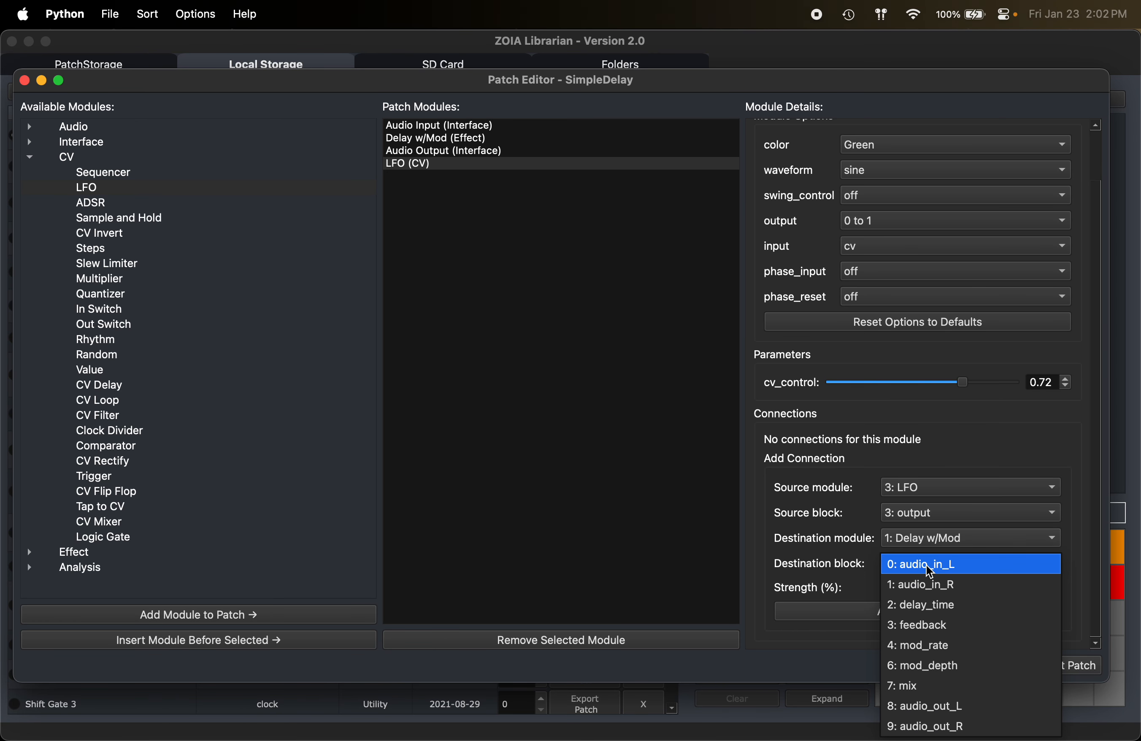
{"action": "left_click", "coordinate": [950, 611]}
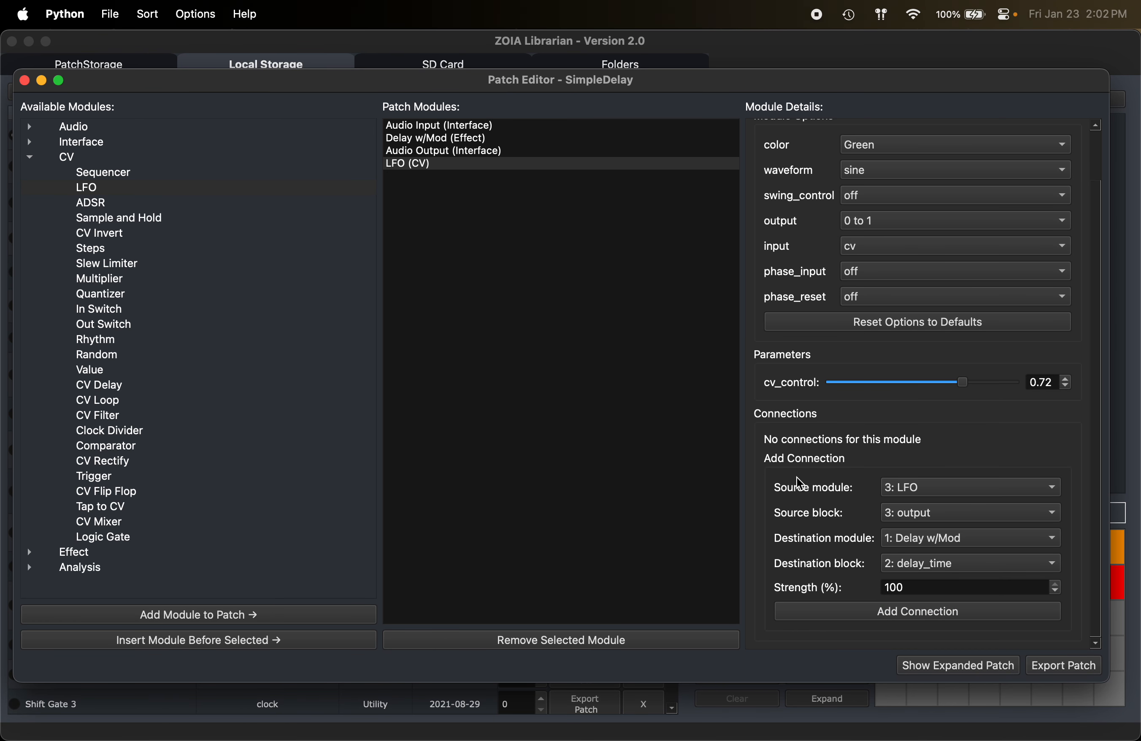
{"action": "double_click", "coordinate": [922, 588]}
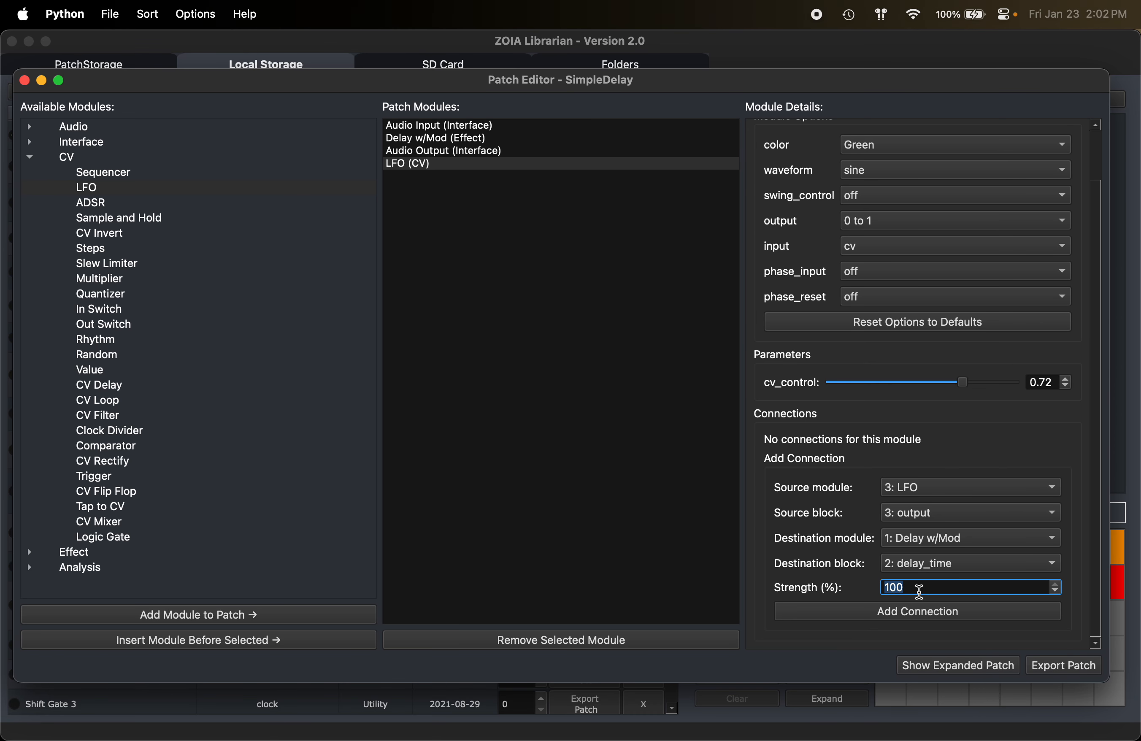
{"action": "type", "text": "25"}
{"action": "left_click", "coordinate": [899, 612]}
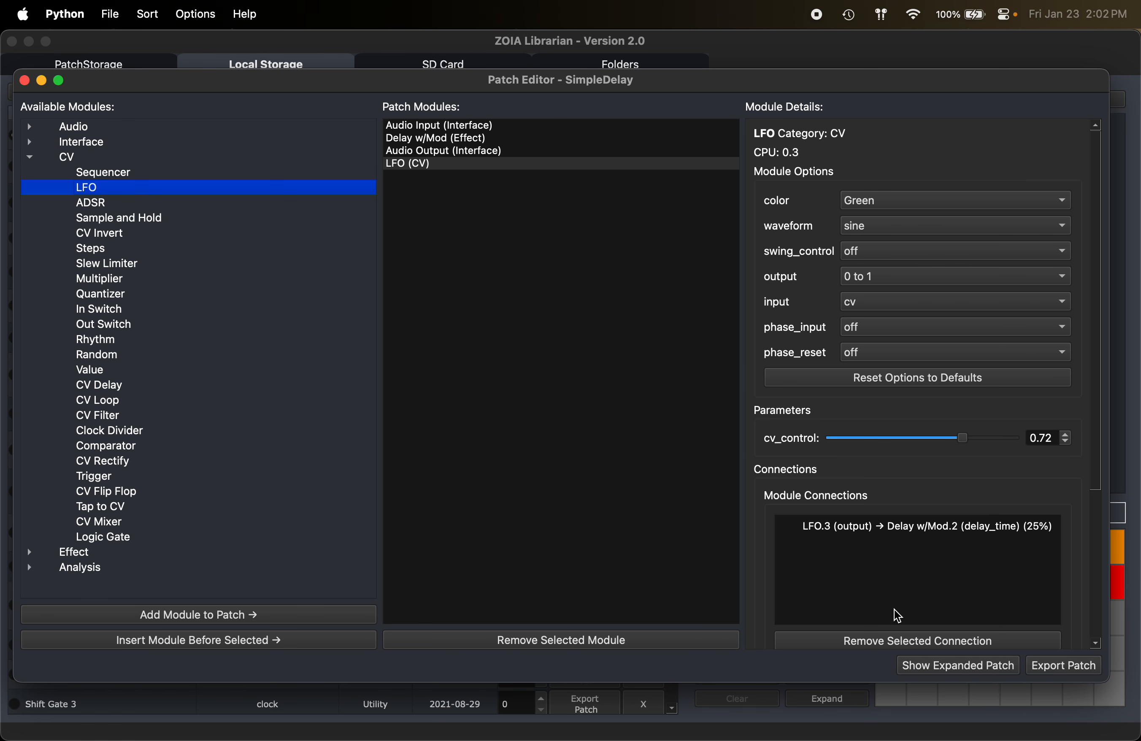
Check the edited SimpleDelay patch's expanded routing and export the patch as a new version
{"action": "scroll", "coordinate": [799, 438], "scroll_direction": "down", "scroll_amount": 2}
{"action": "left_click", "coordinate": [933, 666]}
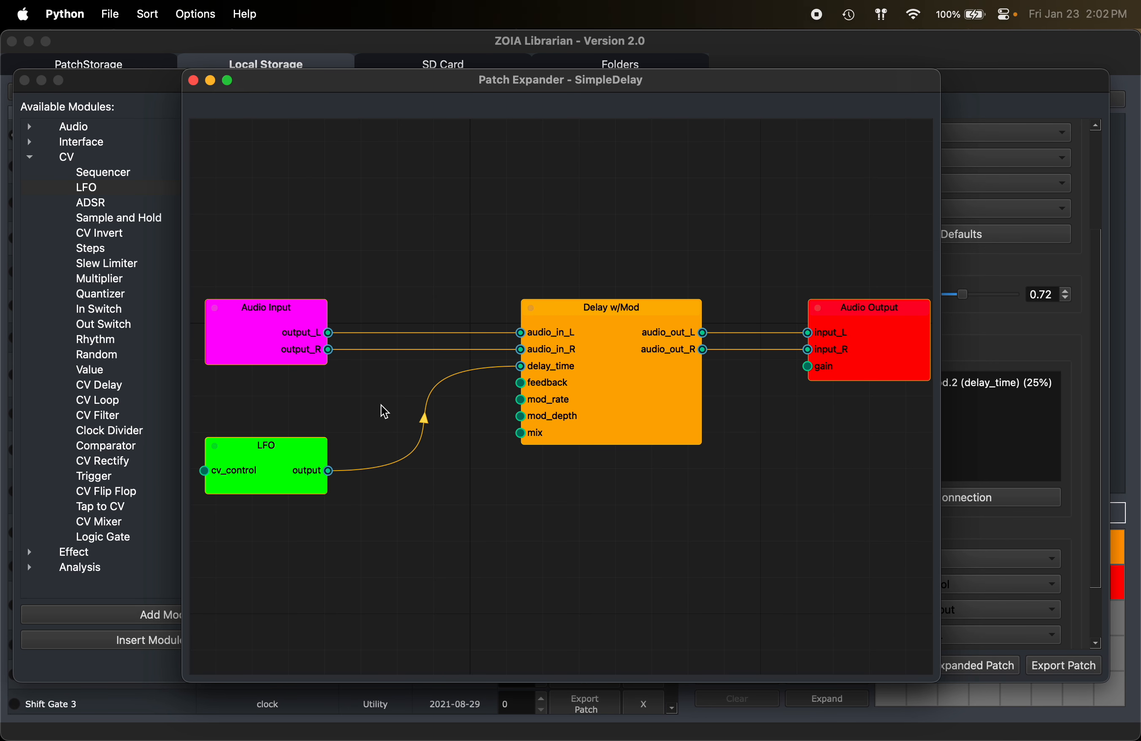
{"action": "left_click", "coordinate": [192, 80]}
{"action": "left_click", "coordinate": [1051, 667]}
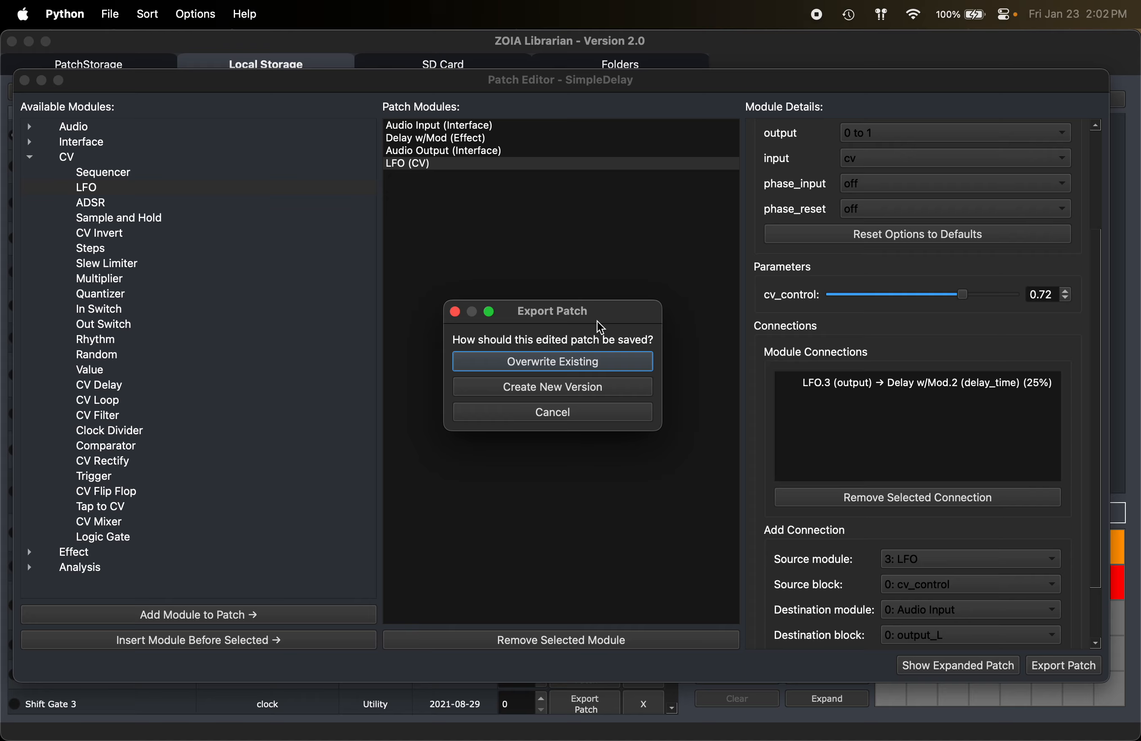
{"action": "left_click", "coordinate": [595, 388]}
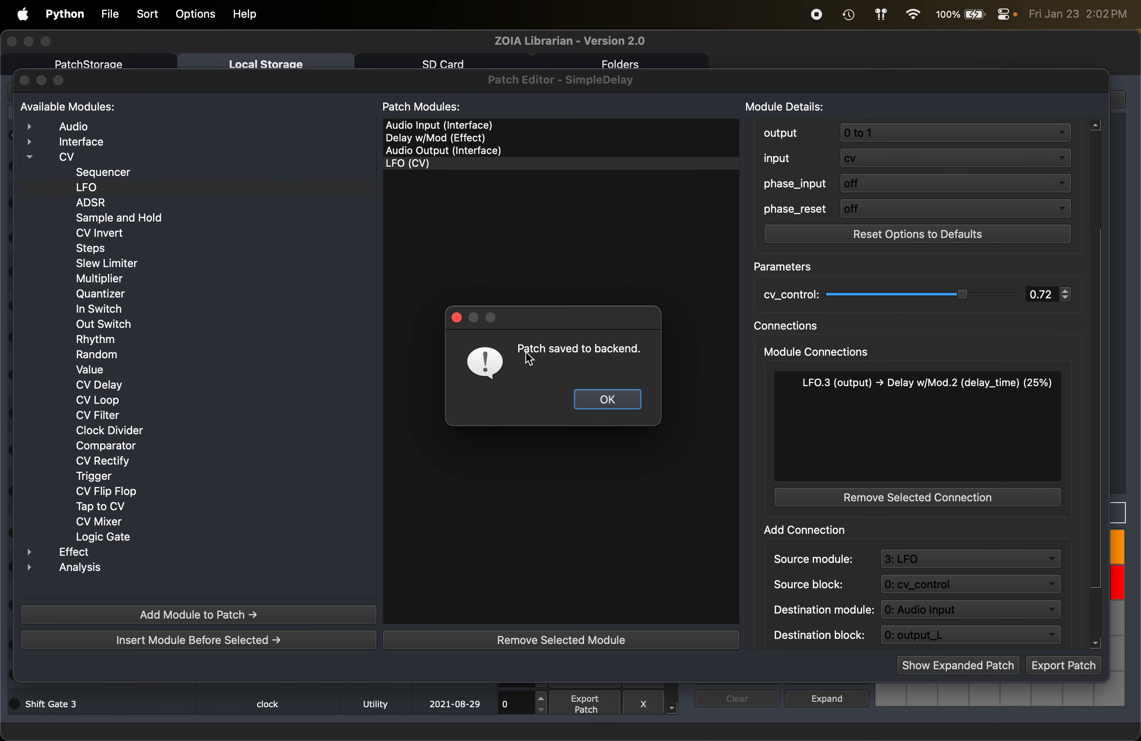
{"action": "left_click", "coordinate": [606, 403]}
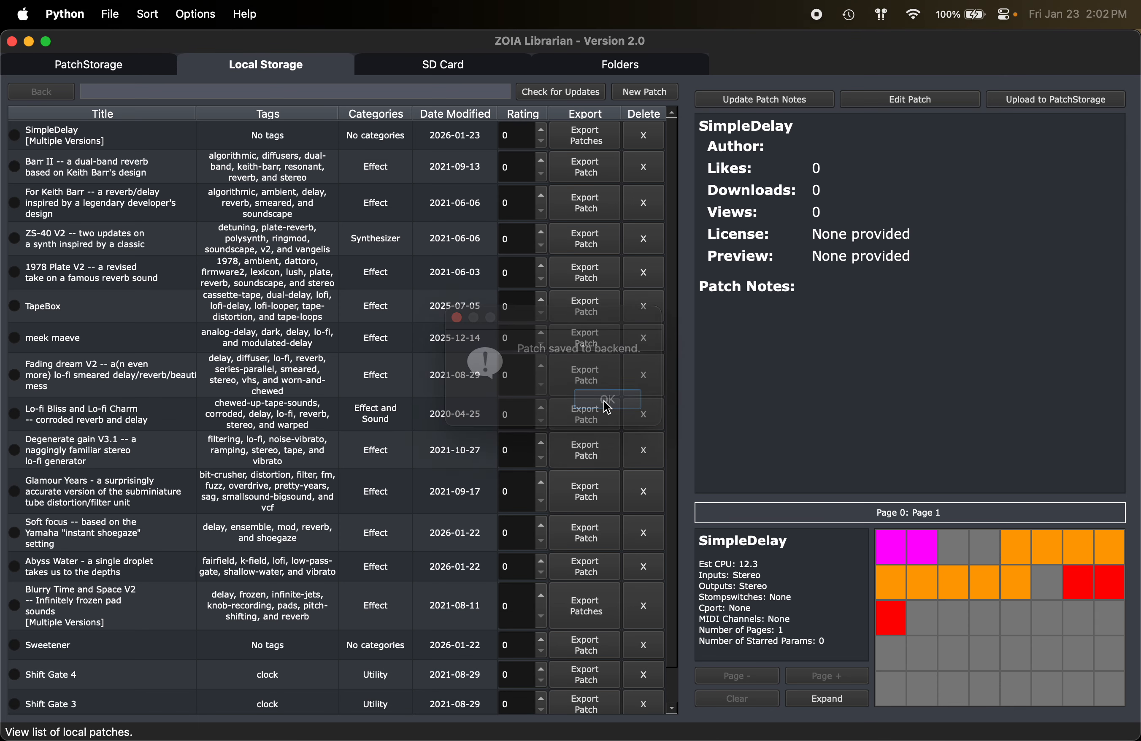
Open SimpleDelay's version list, compare both versions, and inspect the LFO module and expanded routing of the edited one
{"action": "left_click", "coordinate": [57, 135]}
{"action": "left_click", "coordinate": [56, 135]}
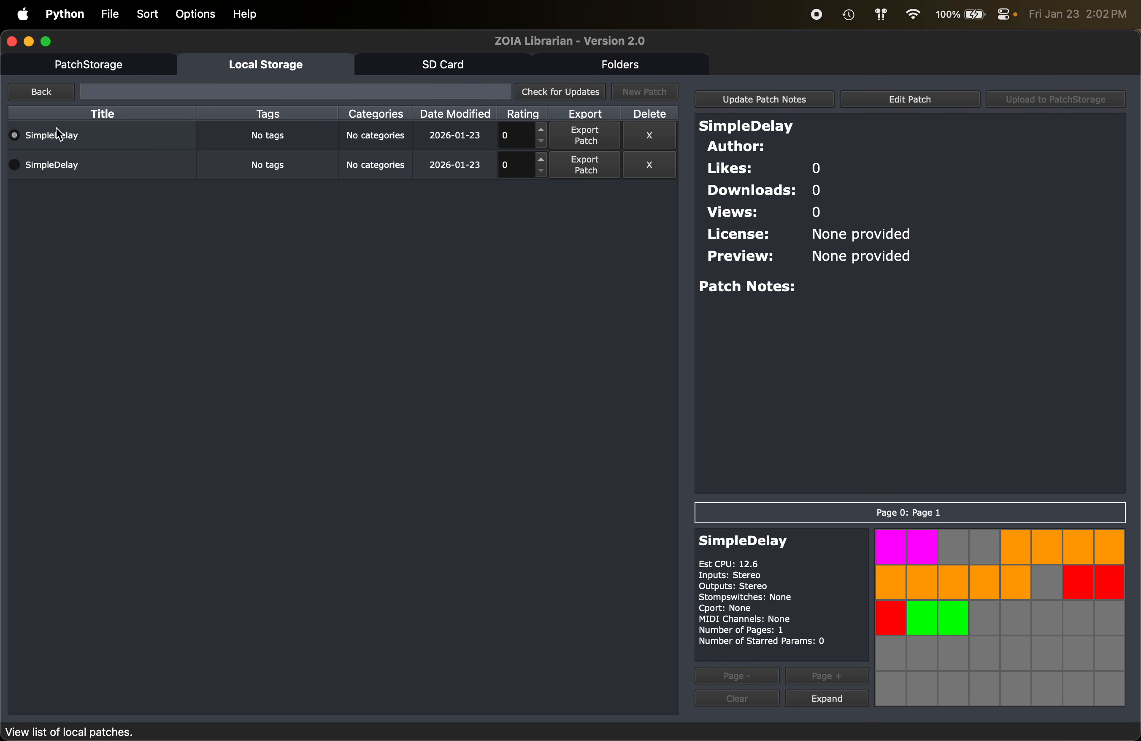
{"action": "left_click", "coordinate": [63, 172]}
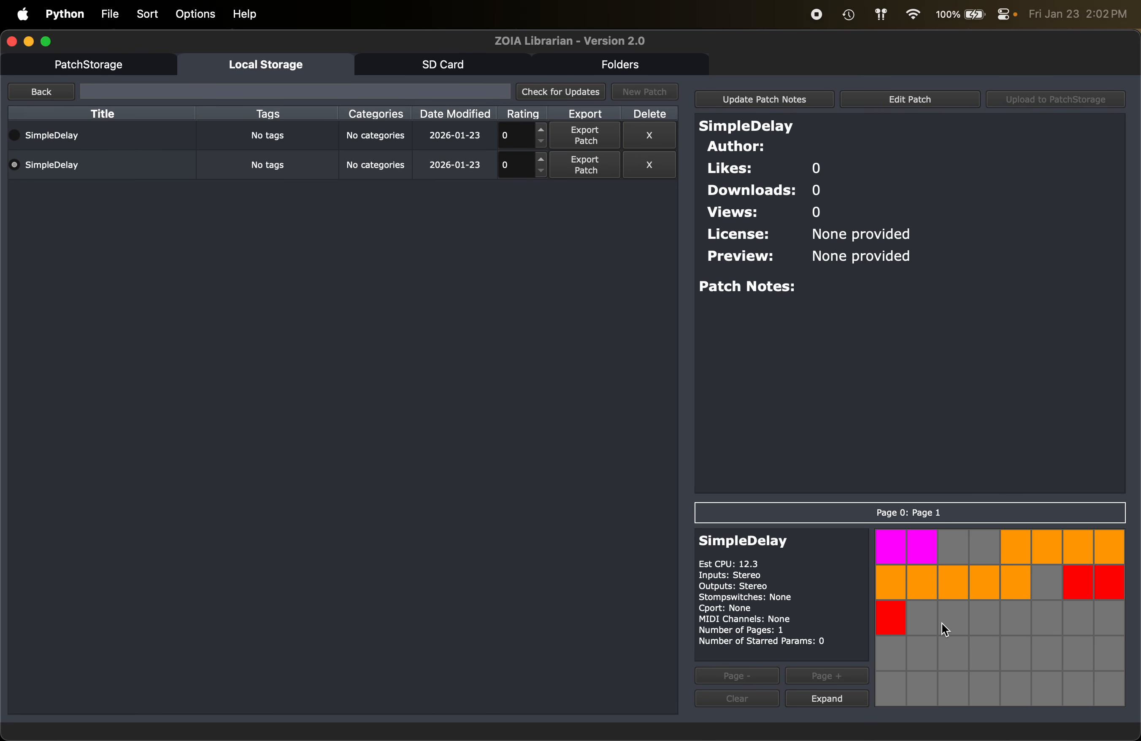
{"action": "left_click", "coordinate": [70, 139]}
{"action": "left_click", "coordinate": [920, 624]}
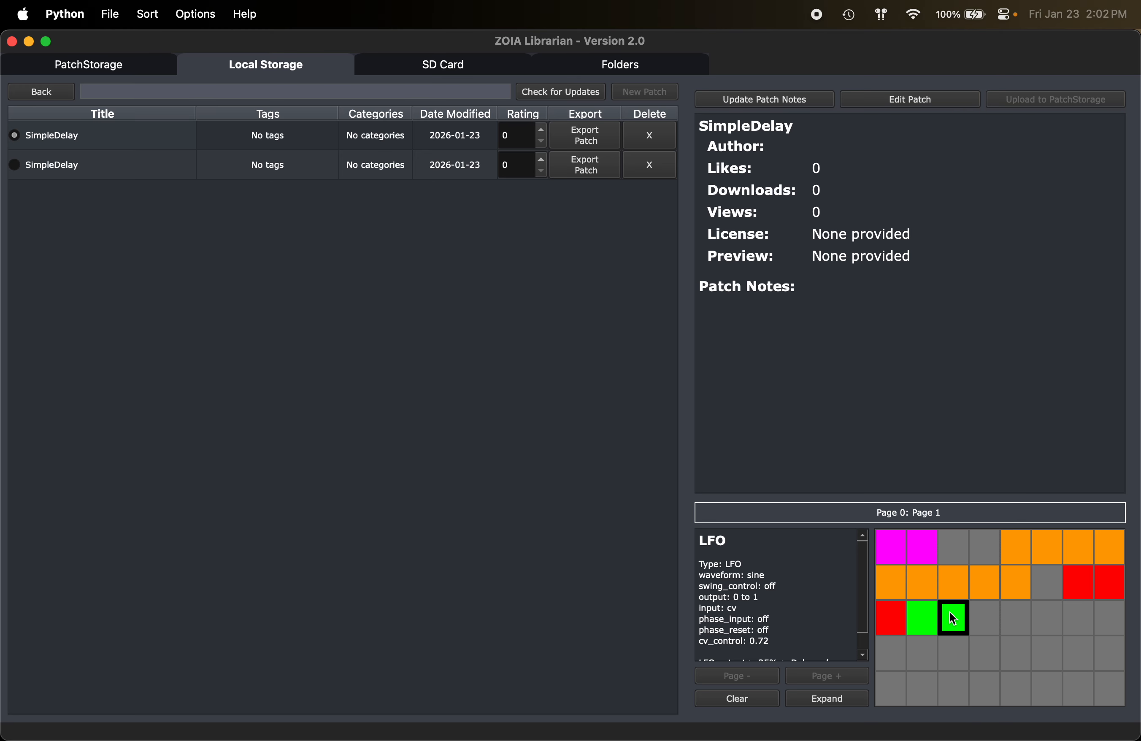
{"action": "left_click", "coordinate": [824, 696]}
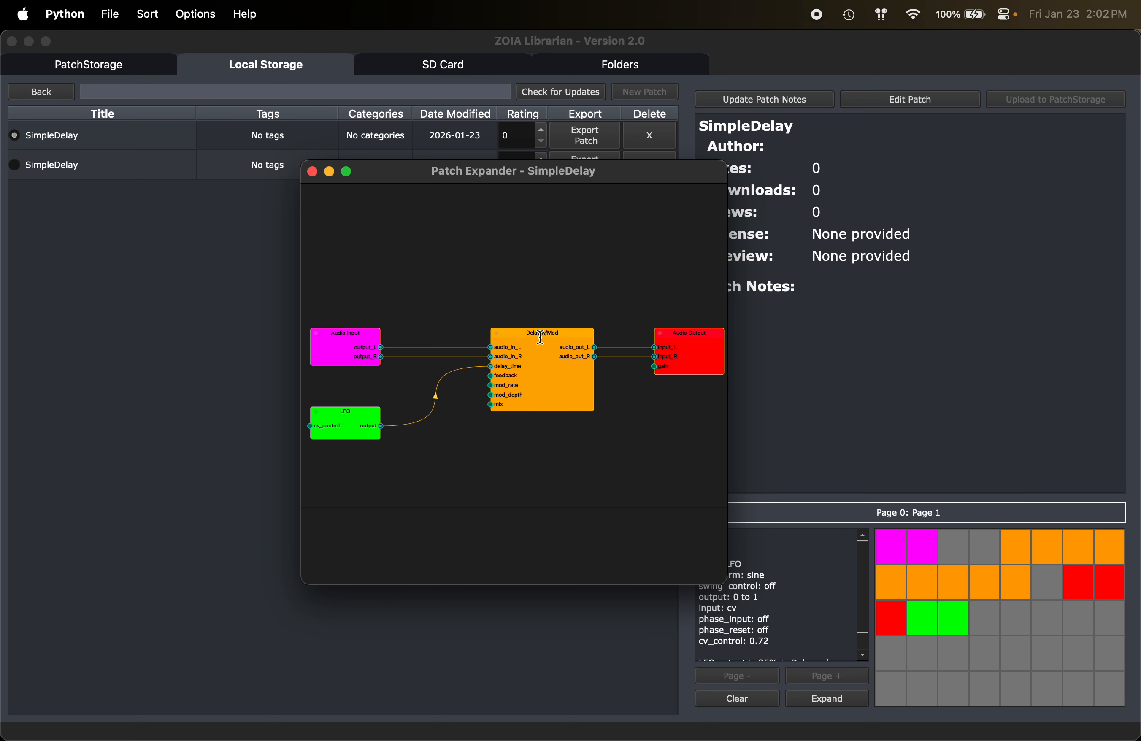
{"action": "left_click", "coordinate": [313, 171]}
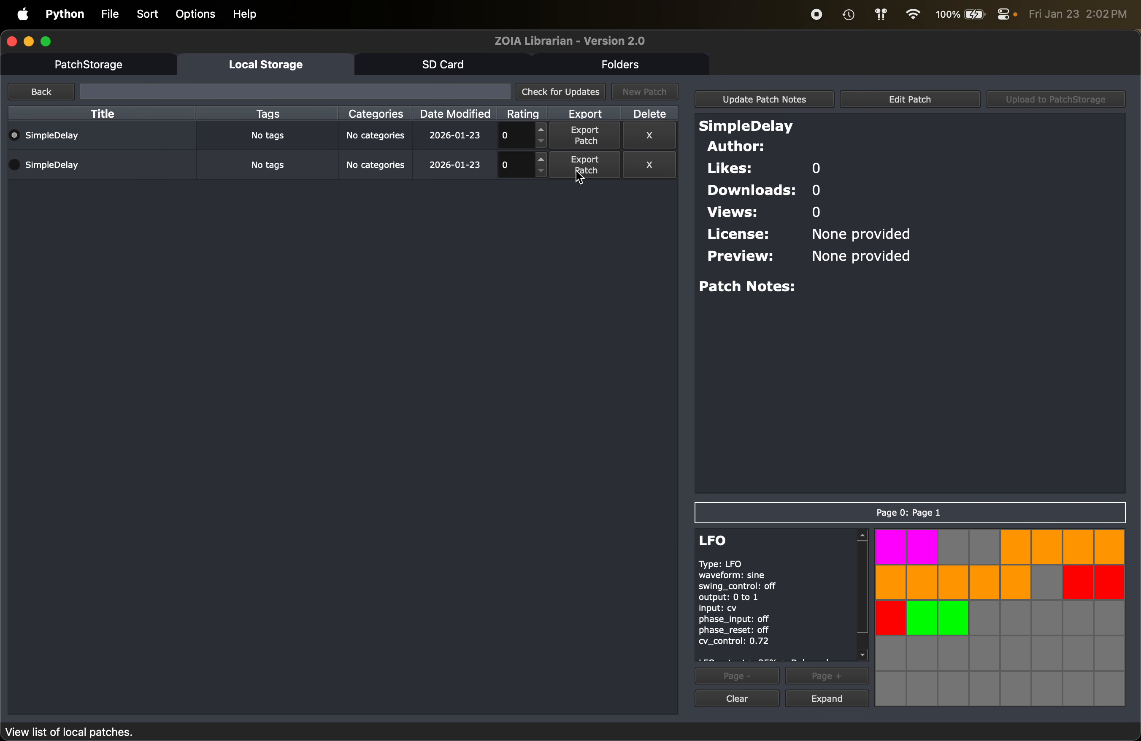
Export the SimpleDelay version containing the LFO to slot 52 of the MAIN folder and check it on the SD card
{"action": "left_click", "coordinate": [582, 138]}
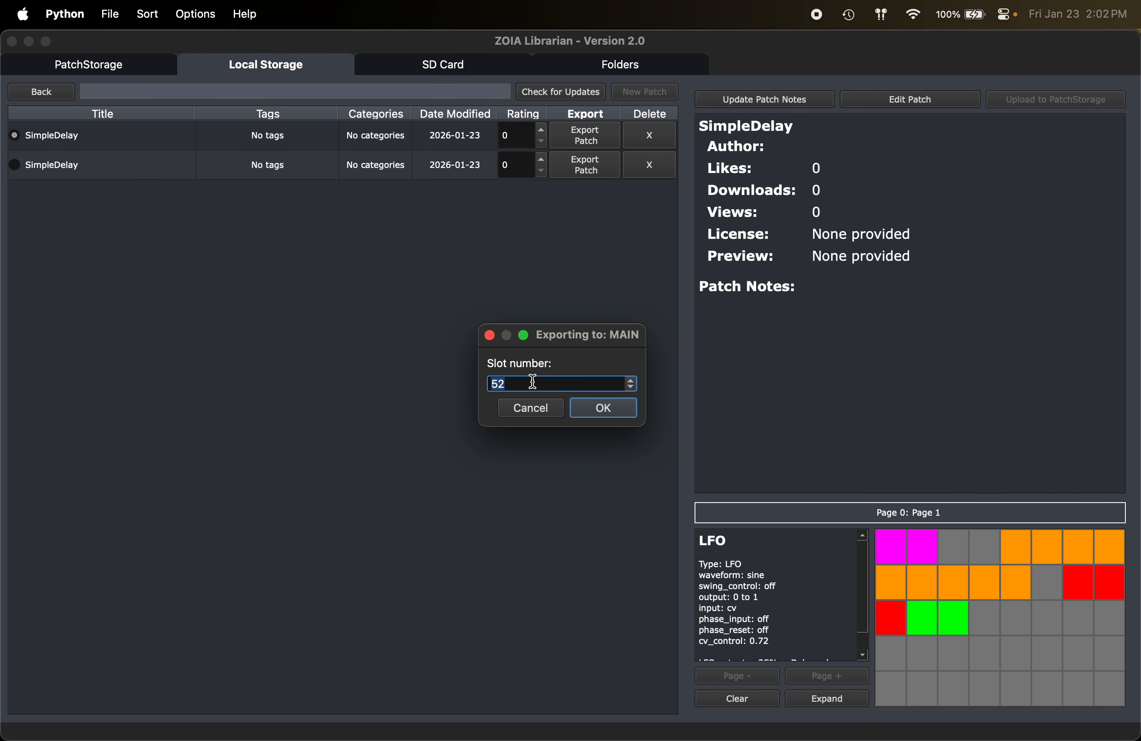
{"action": "left_click", "coordinate": [602, 408]}
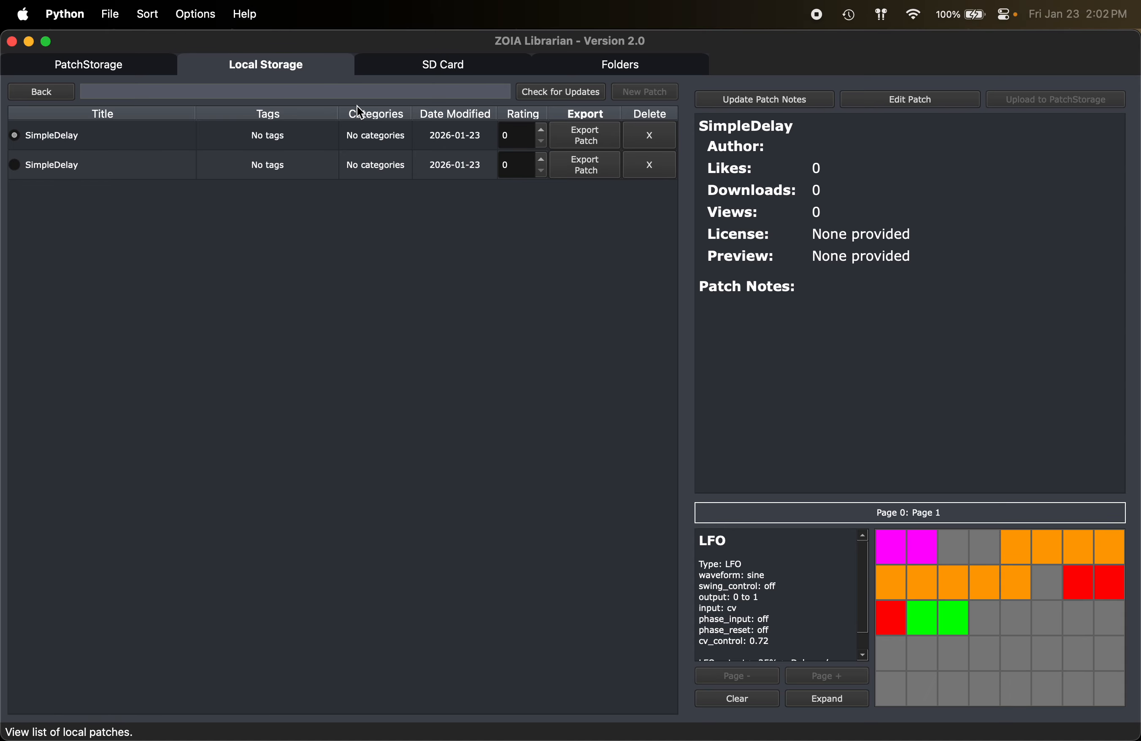
{"action": "left_click", "coordinate": [400, 70]}
{"action": "left_click", "coordinate": [72, 123]}
{"action": "scroll", "coordinate": [624, 436], "scroll_direction": "down", "scroll_amount": 10}
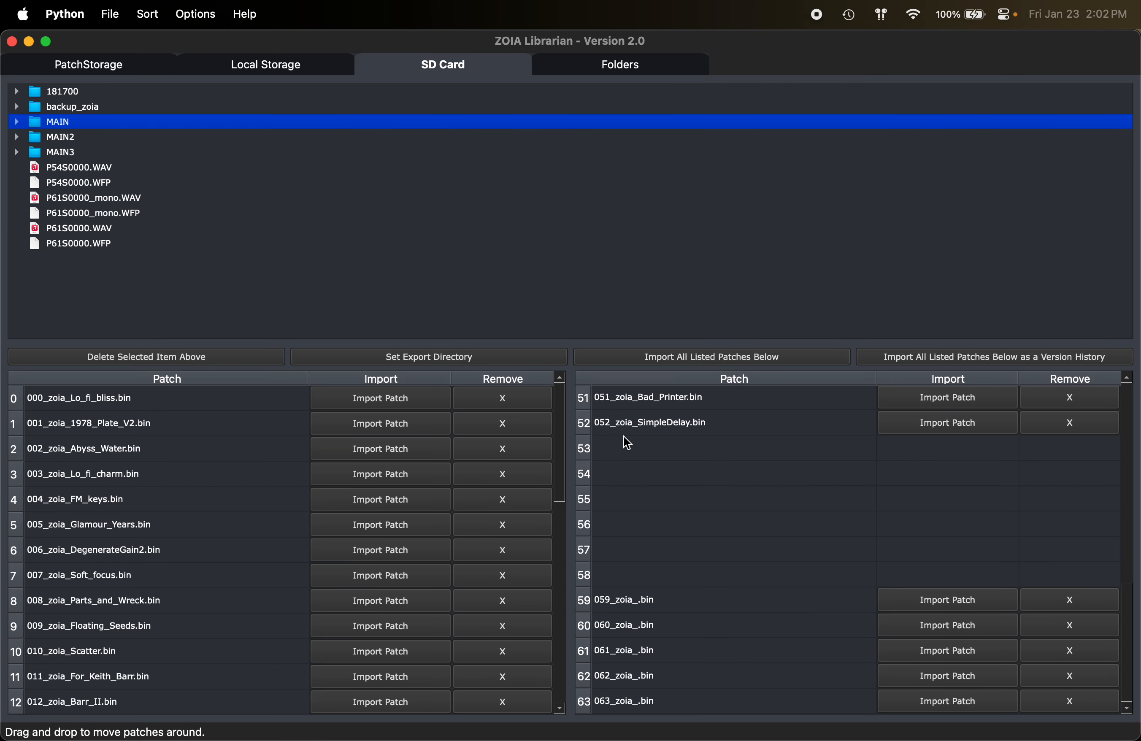
{"action": "scroll", "coordinate": [682, 529], "scroll_direction": "up", "scroll_amount": 1}
{"action": "left_click", "coordinate": [705, 452]}
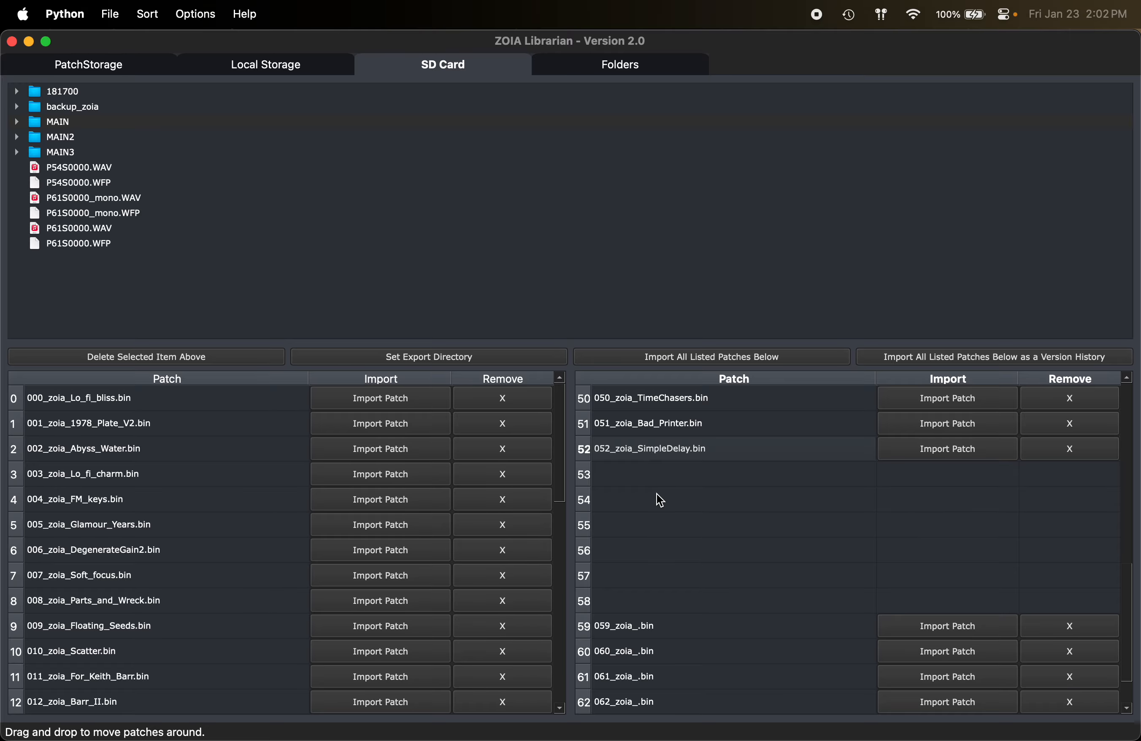
Open the local SimpleDelay version containing the LFO for editing and check the details of its LFO, Audio Output and Delay w/Mod modules
{"action": "left_click", "coordinate": [307, 62]}
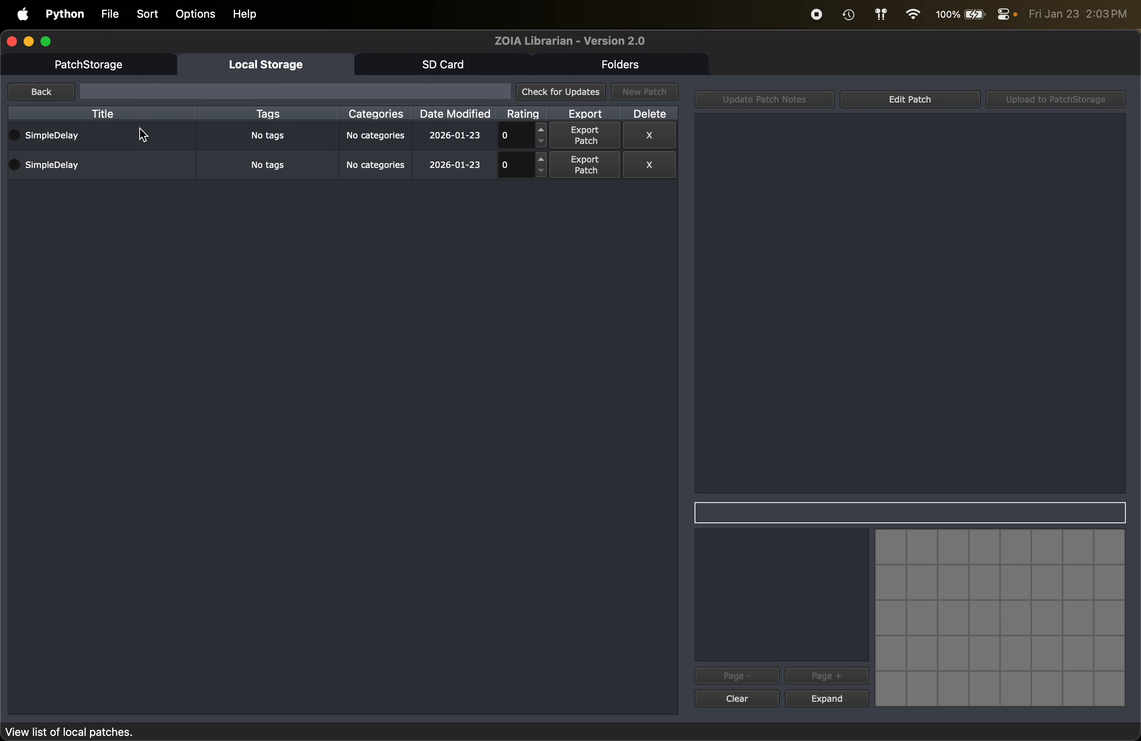
{"action": "left_click", "coordinate": [68, 133]}
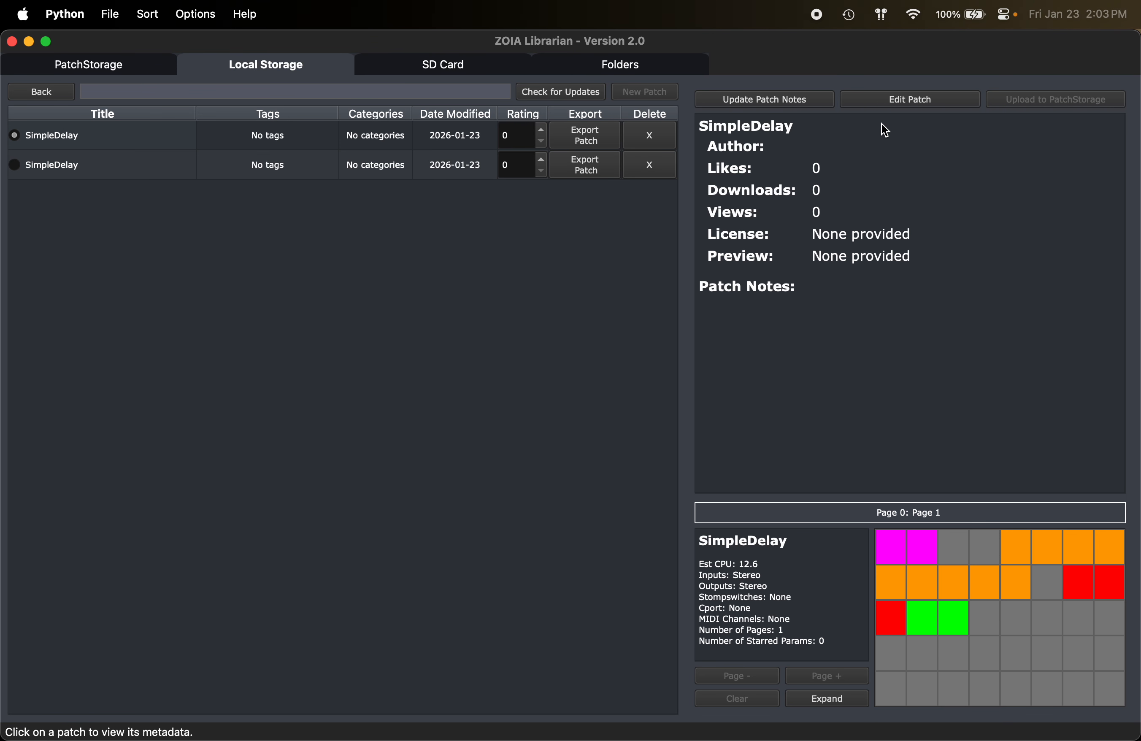
{"action": "left_click", "coordinate": [900, 100]}
{"action": "left_click", "coordinate": [415, 126]}
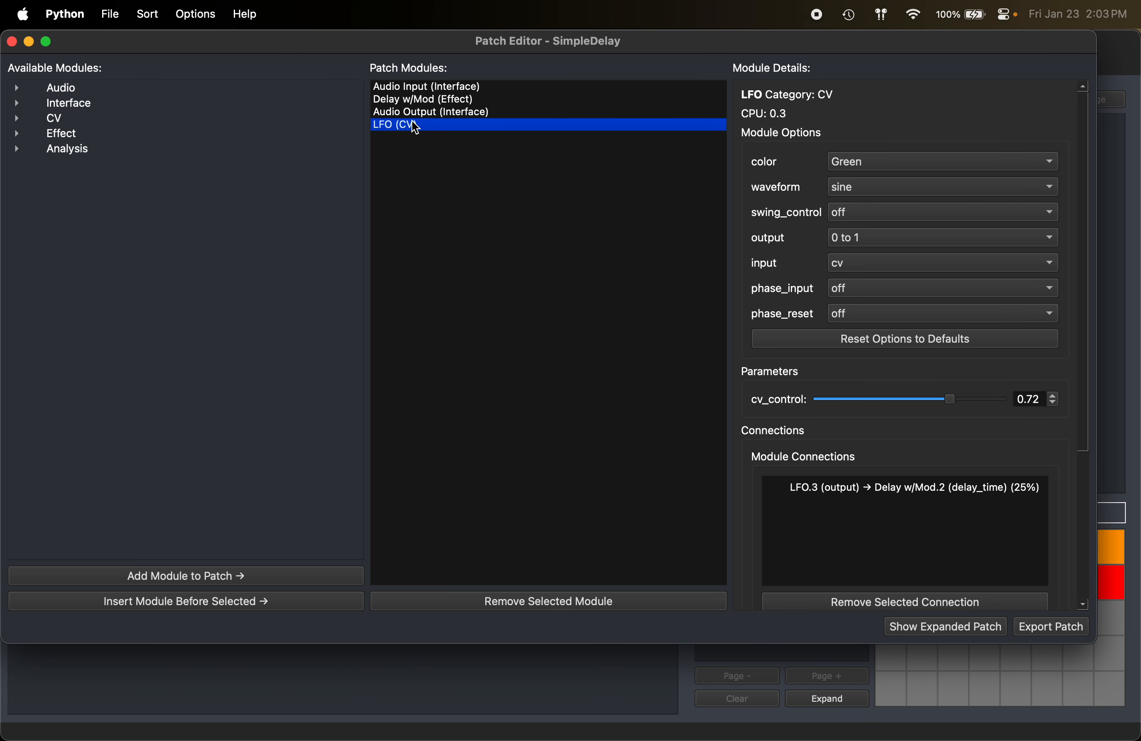
{"action": "left_click", "coordinate": [469, 111]}
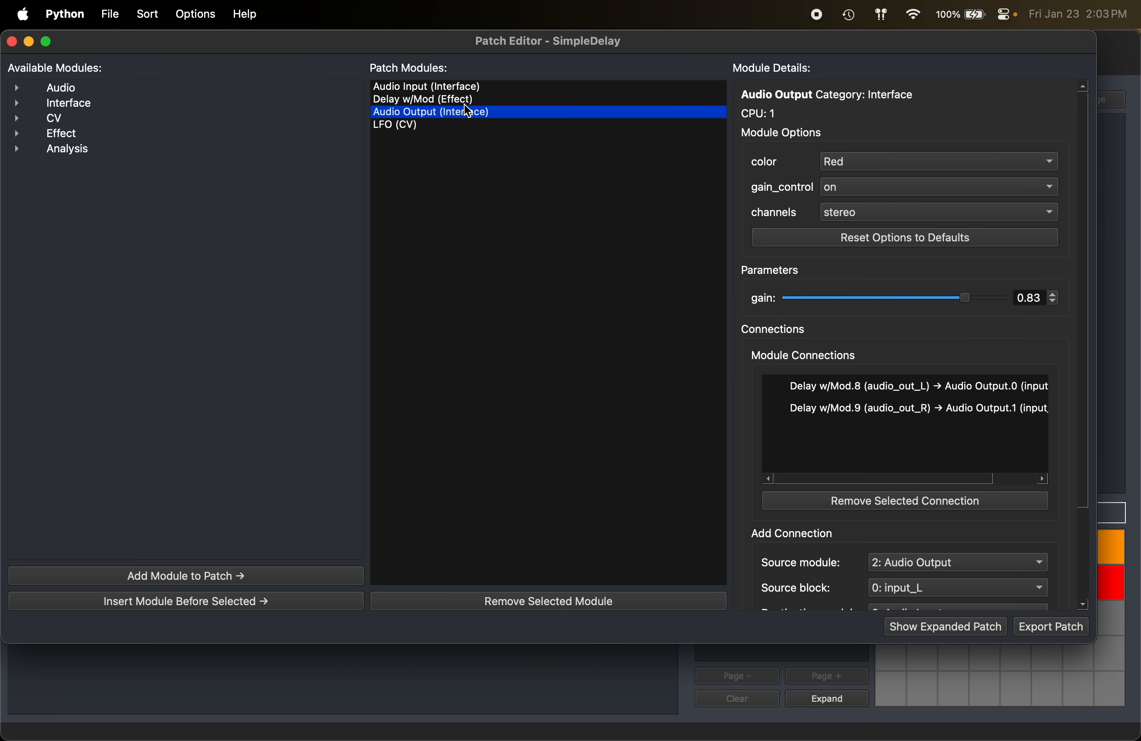
{"action": "left_click", "coordinate": [464, 103]}
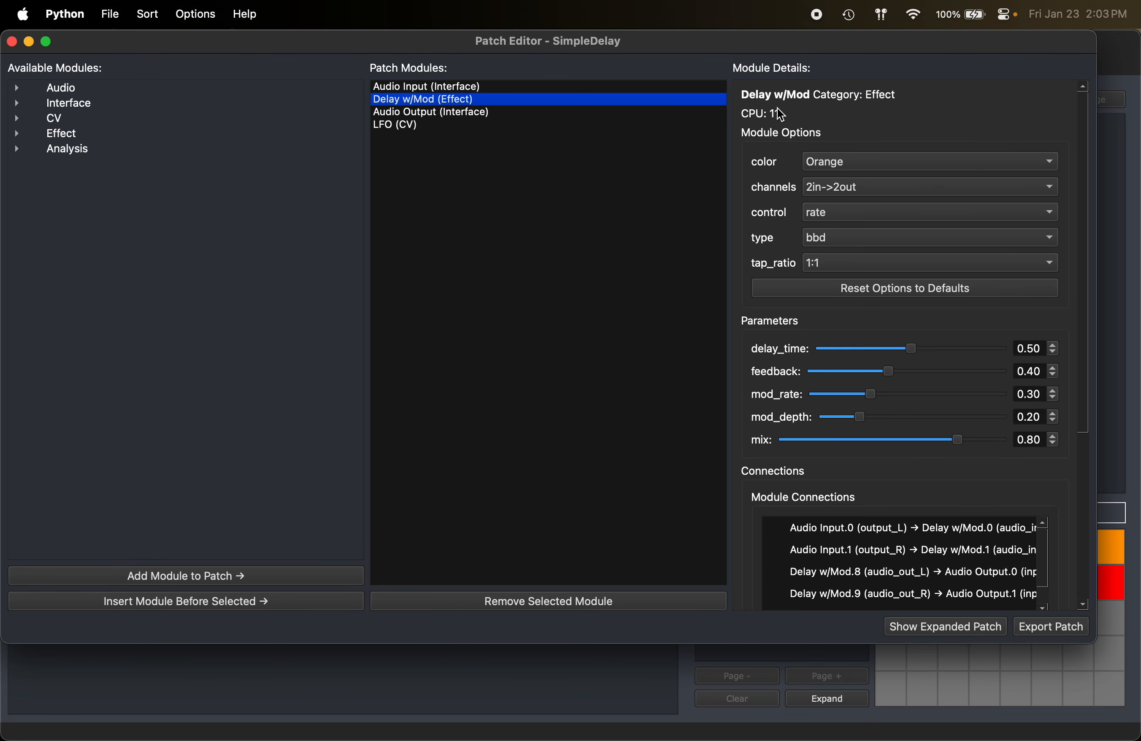
{"action": "left_click", "coordinate": [469, 126]}
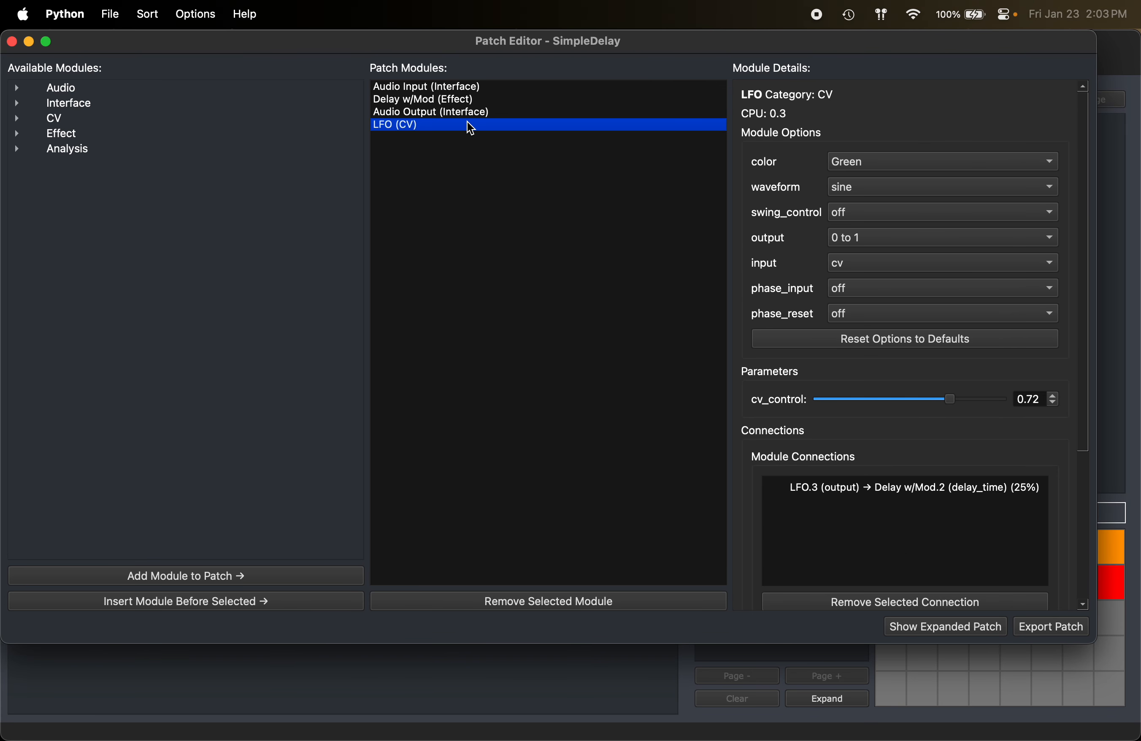
Add four Ghostverb modules from the Effect category to the SimpleDelay patch
{"action": "left_click", "coordinate": [19, 134]}
{"action": "left_click", "coordinate": [120, 286]}
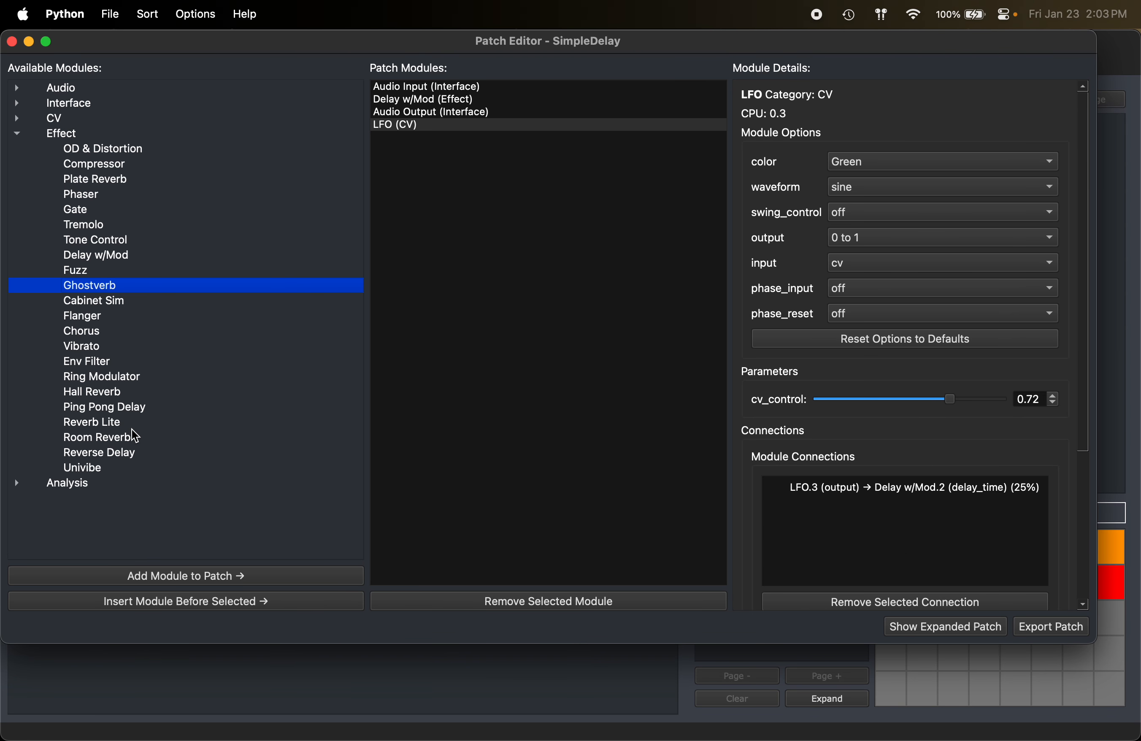
{"action": "left_click", "coordinate": [211, 580]}
{"action": "left_click", "coordinate": [210, 580]}
{"action": "left_click", "coordinate": [210, 580]}
{"action": "left_click", "coordinate": [210, 580]}
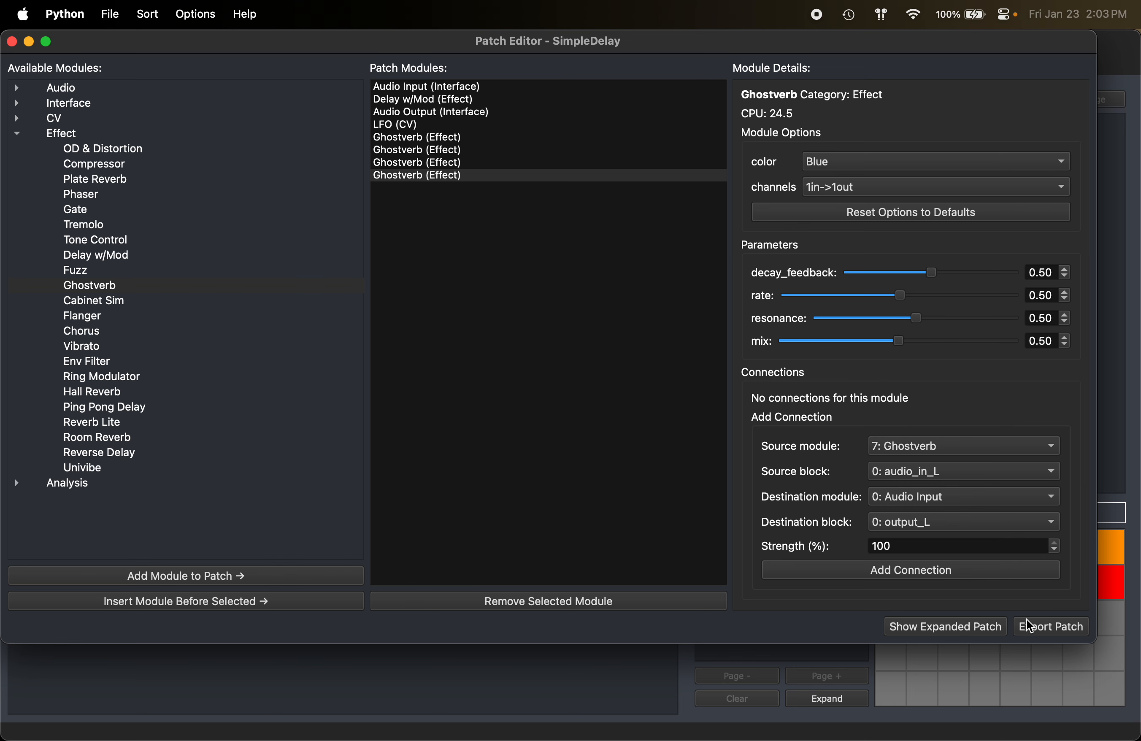
Try to export the patch with the four Ghostverb modules to check its CPU usage, and cancel the export
{"action": "left_click", "coordinate": [1060, 634]}
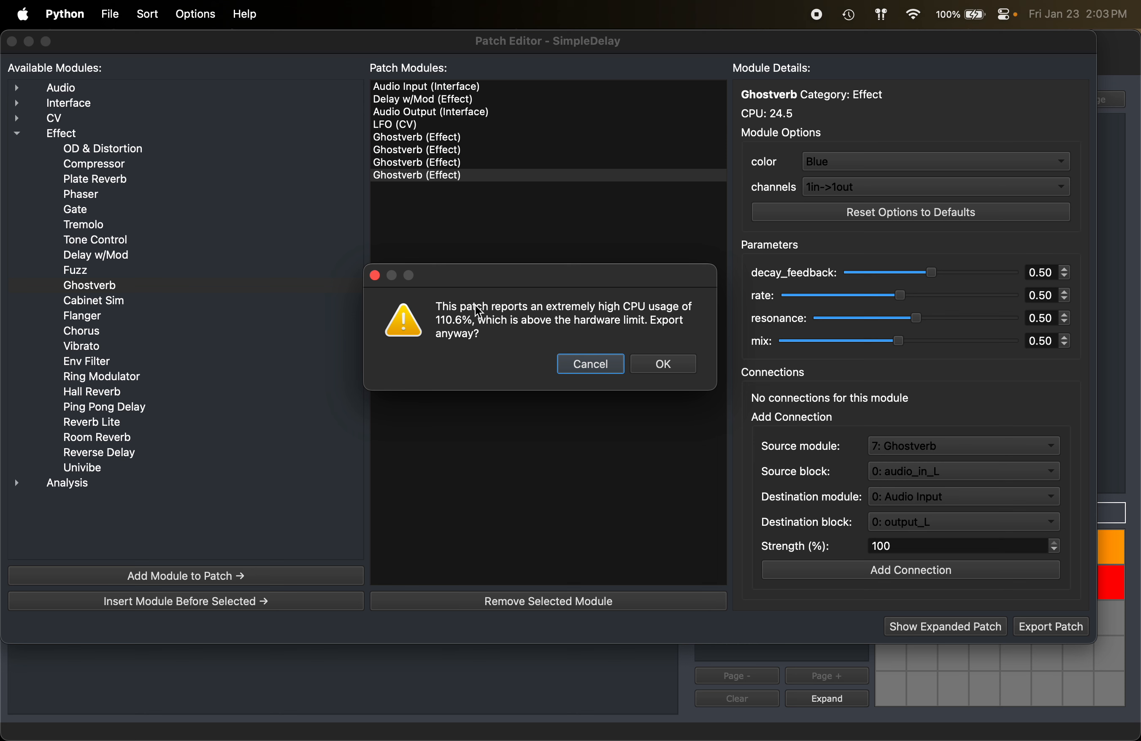
{"action": "left_click_drag", "start_coordinate": [473, 320], "coordinate": [436, 326]}
{"action": "left_click", "coordinate": [479, 332]}
{"action": "left_click", "coordinate": [590, 365]}
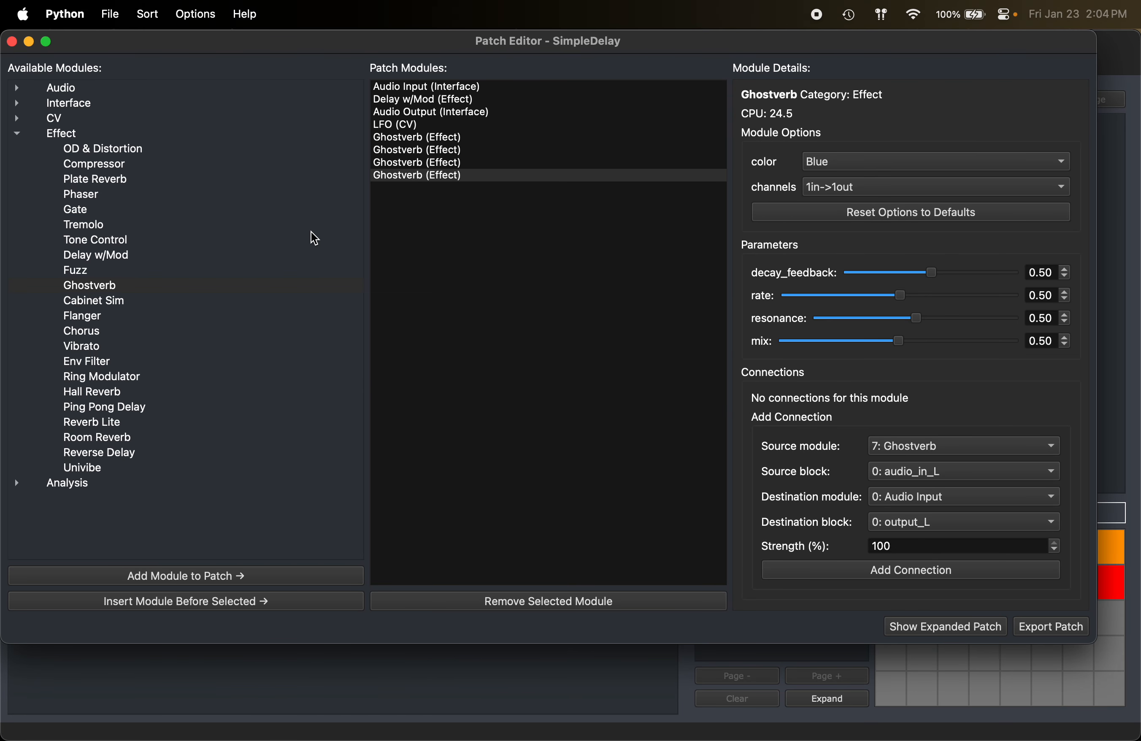
Replace the last Ghostverb module with a Plate Reverb, try to export the patch, and cancel the export
{"action": "left_click", "coordinate": [558, 608]}
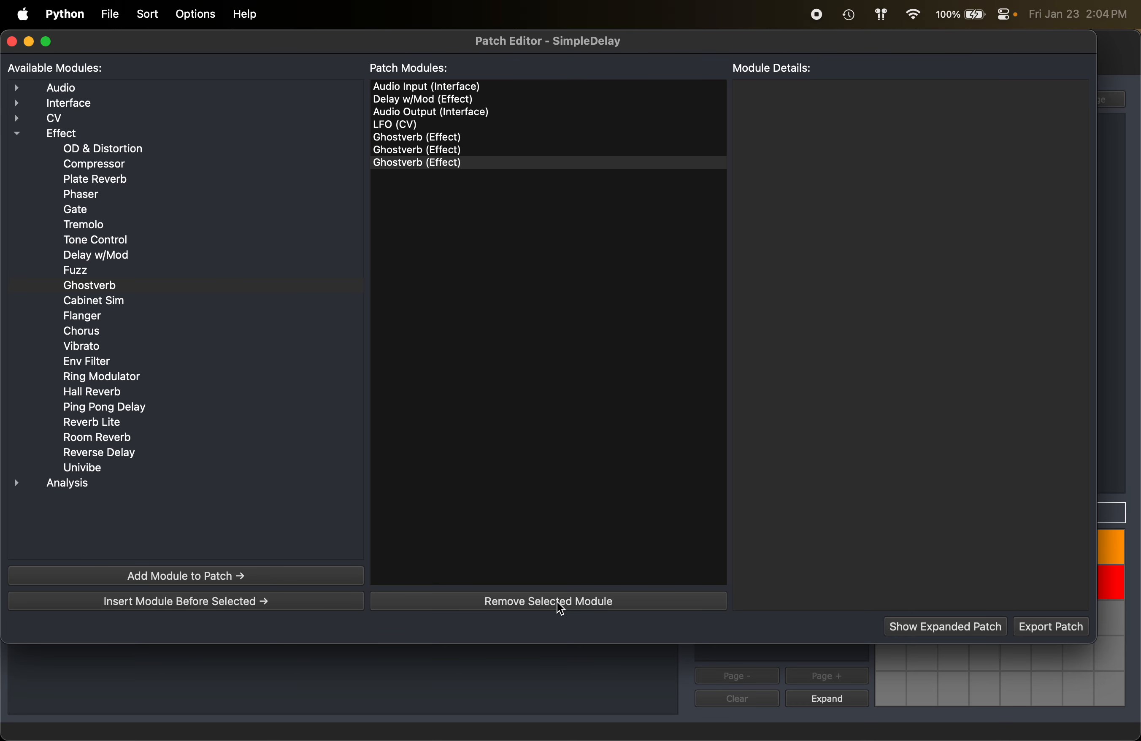
{"action": "left_click", "coordinate": [123, 179]}
{"action": "left_click", "coordinate": [219, 584]}
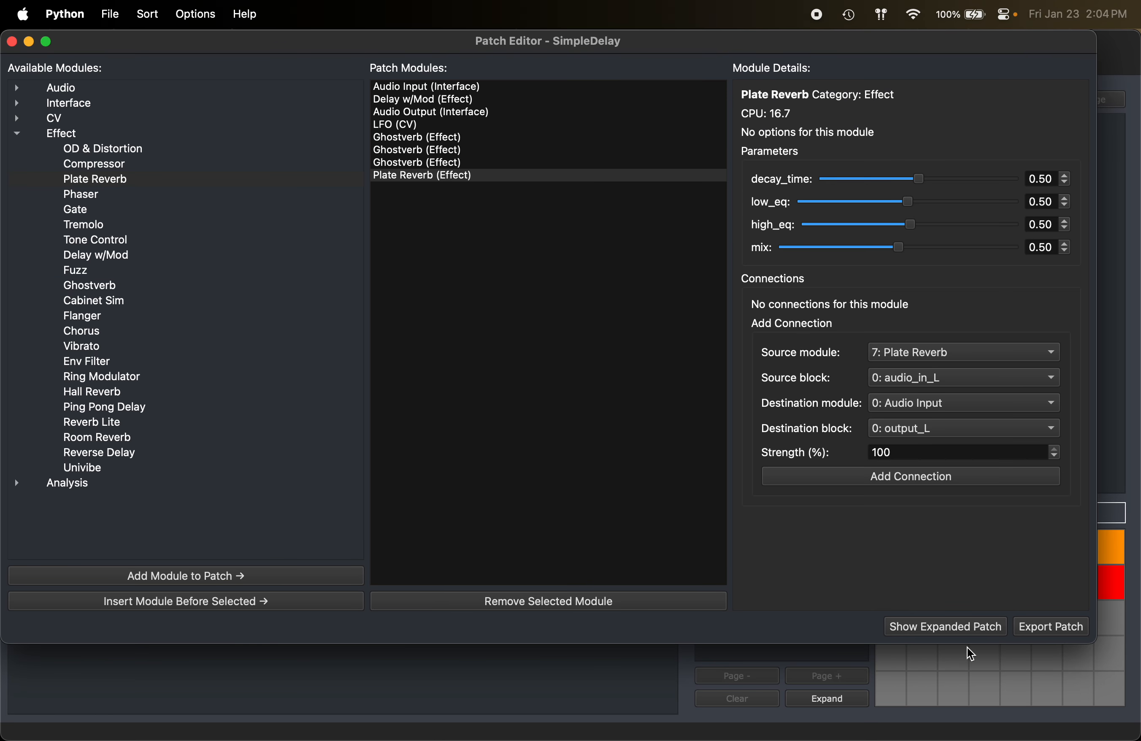
{"action": "left_click", "coordinate": [1041, 630]}
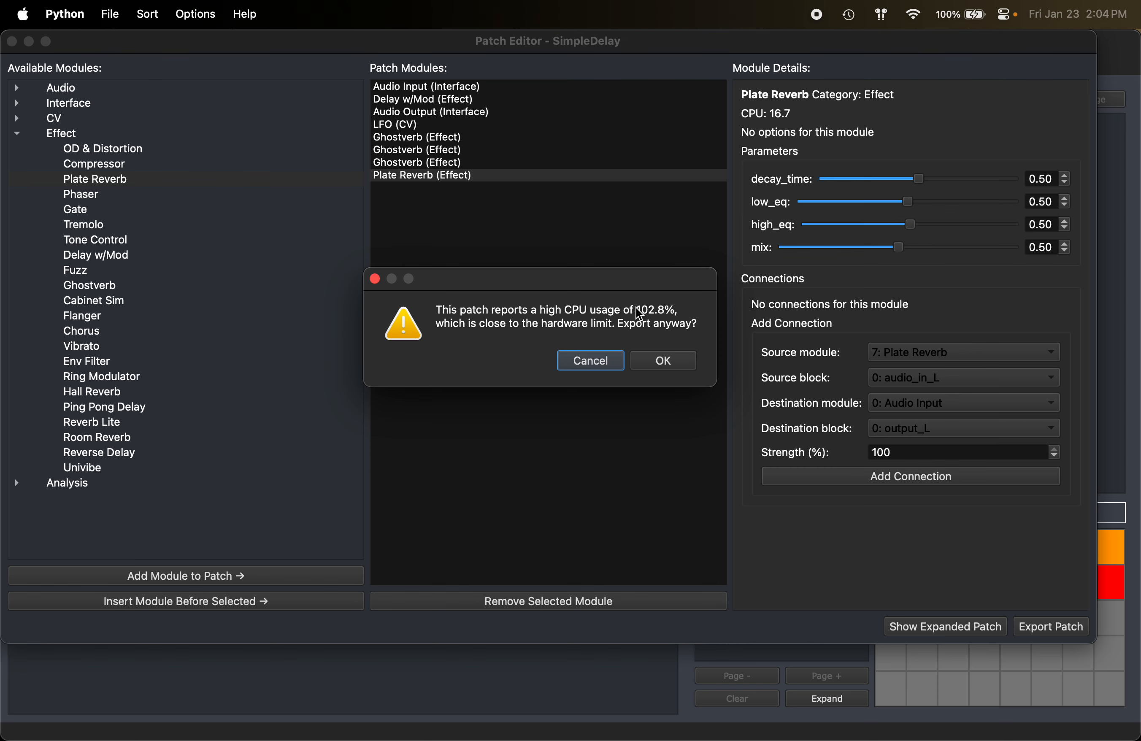
{"action": "left_click_drag", "start_coordinate": [678, 310], "coordinate": [629, 312]}
{"action": "left_click", "coordinate": [596, 318]}
{"action": "left_click", "coordinate": [595, 367]}
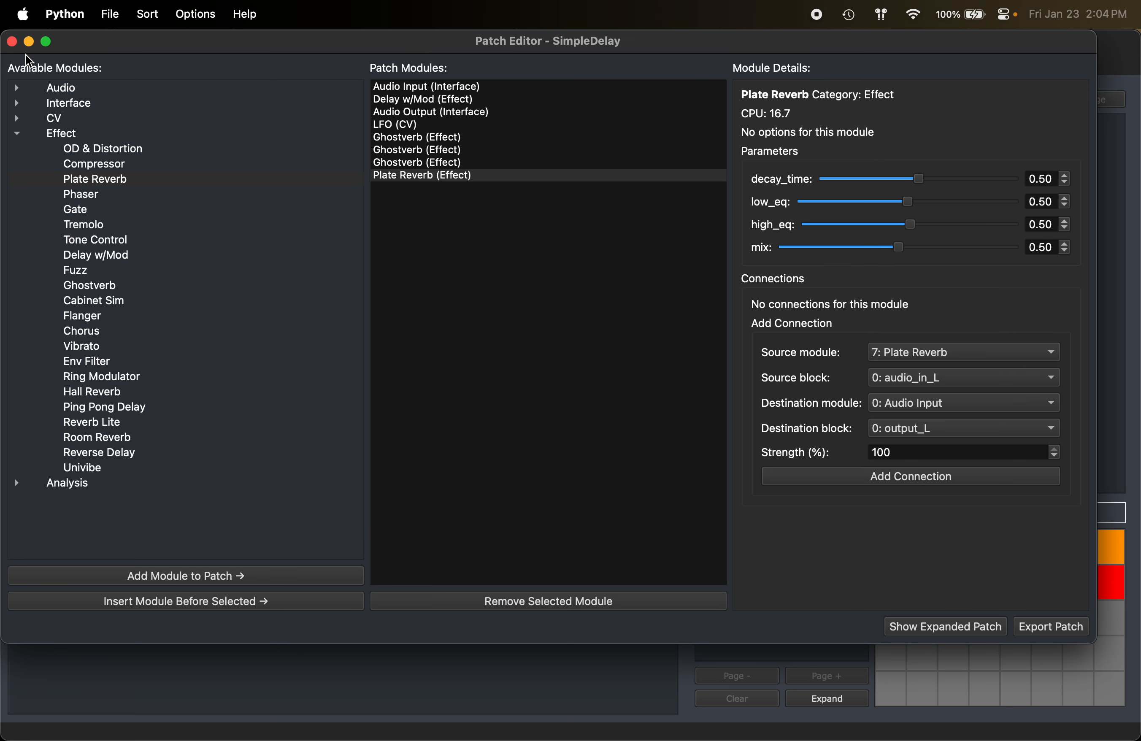
Close the Patch Editor without exporting and return to the full list of local patches
{"action": "left_click", "coordinate": [11, 41]}
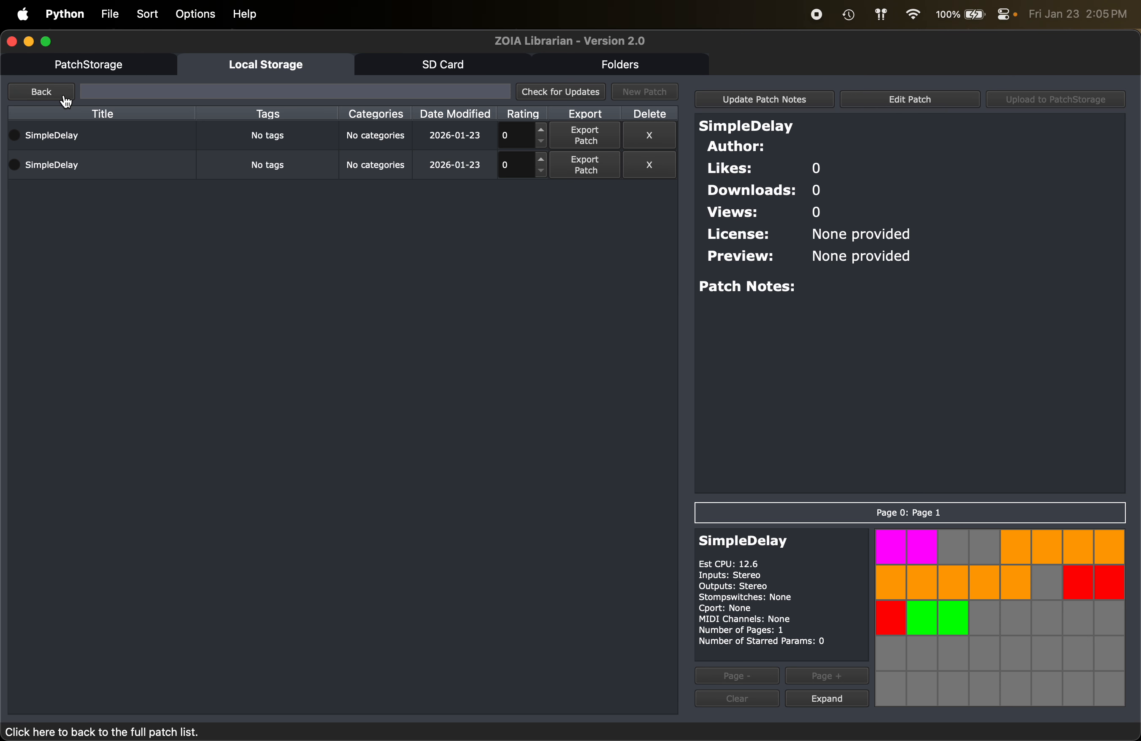
{"action": "left_click", "coordinate": [42, 92]}
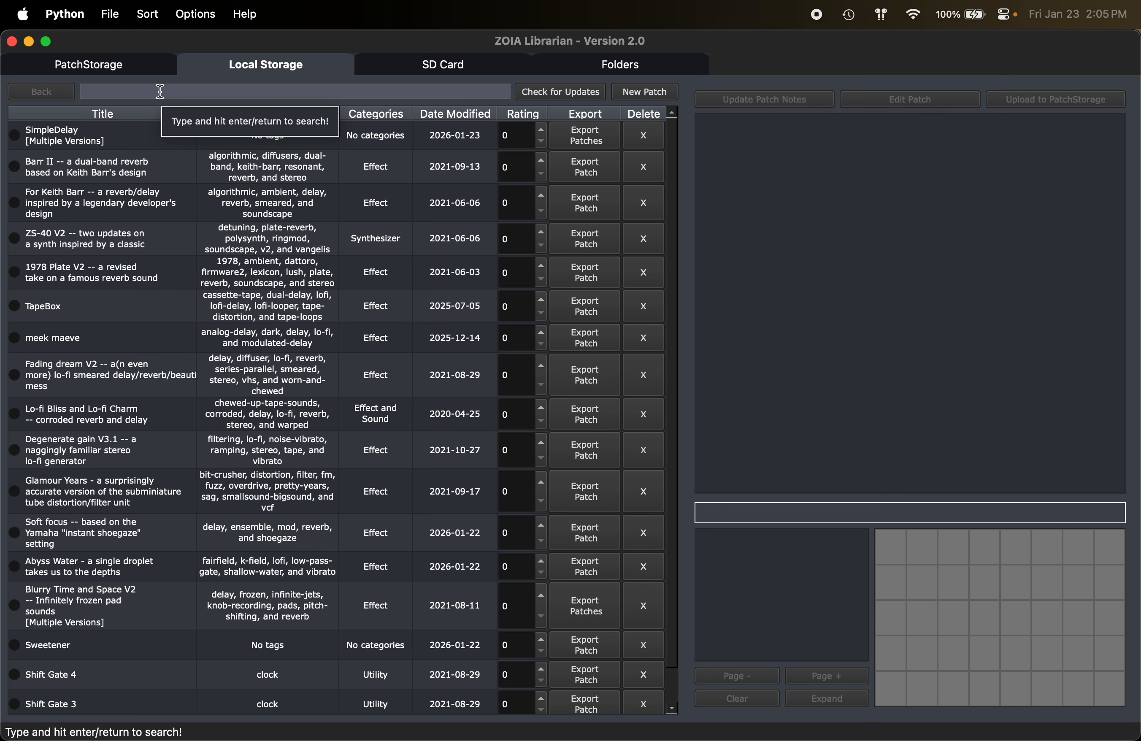